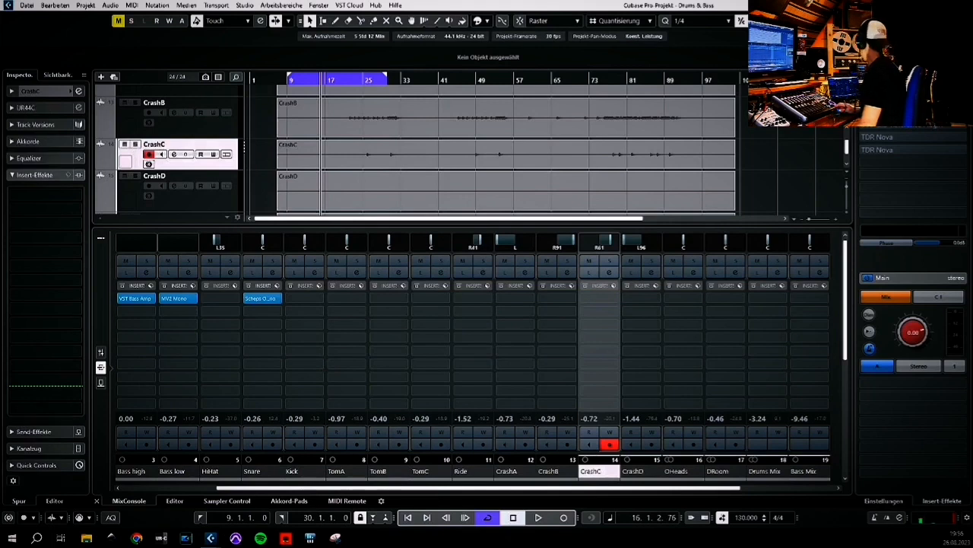
Switch the high-pass filter in the snare's Scheps Omni Channel off and back on to compare
left_click_drag(972, 74, 337, 77)
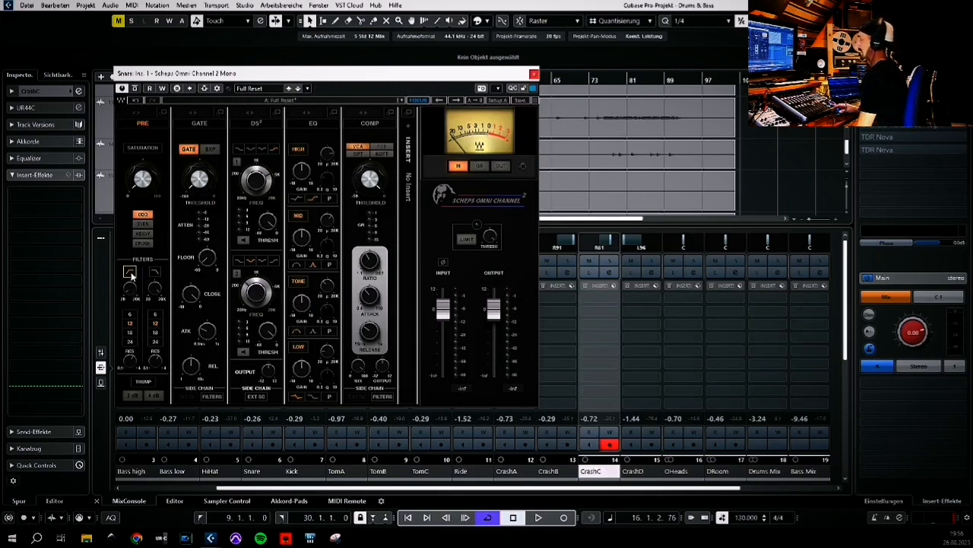
left_click(130, 361)
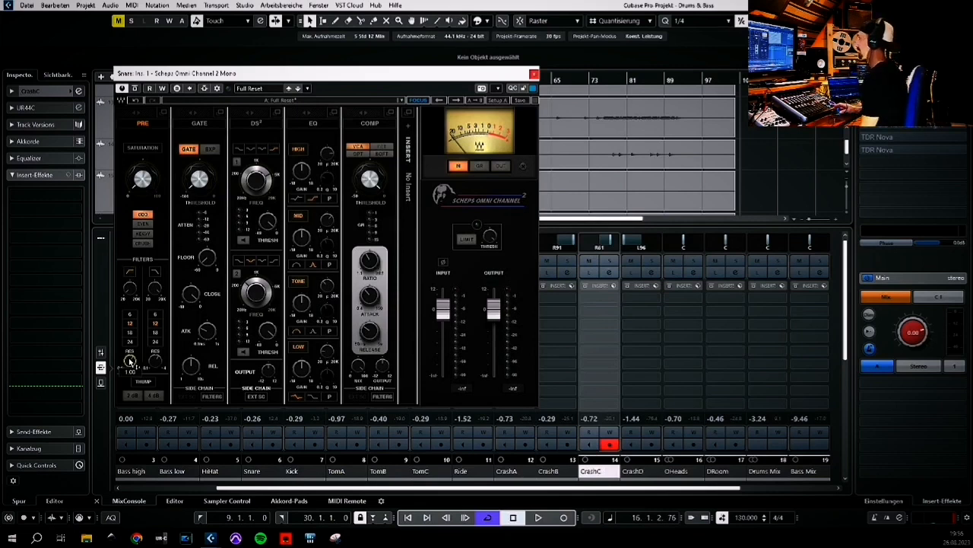
left_click(130, 273)
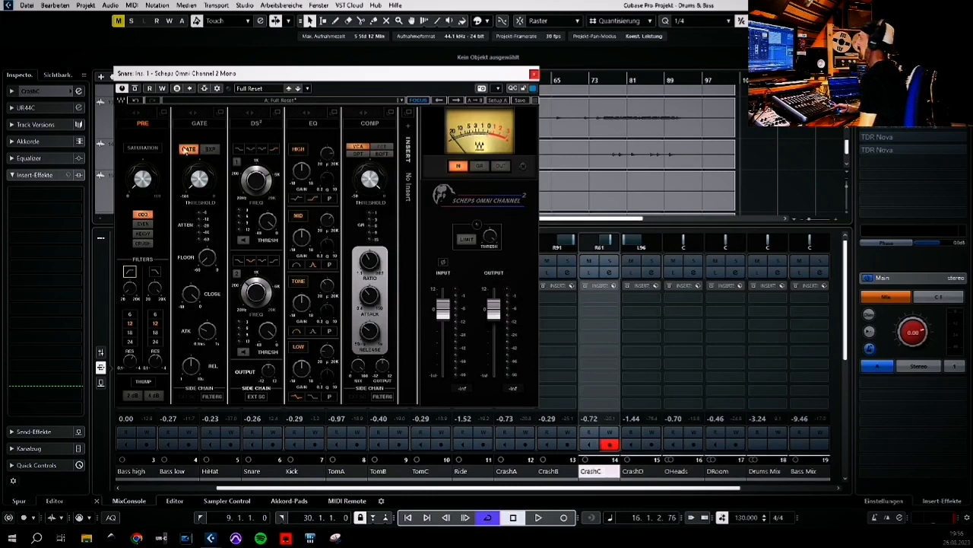
Switch the Scheps Omni Channel gate section from gate to expander mode
left_click(190, 155)
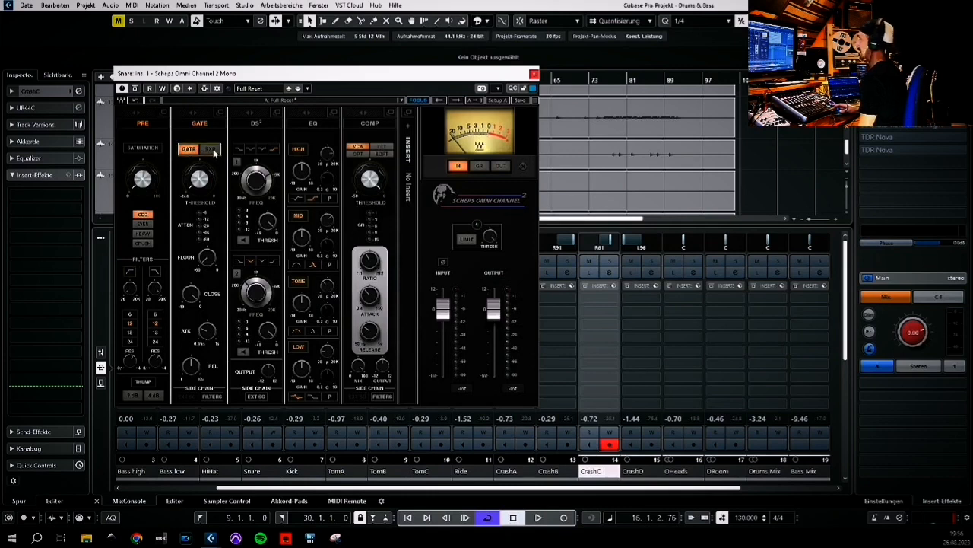
left_click(212, 149)
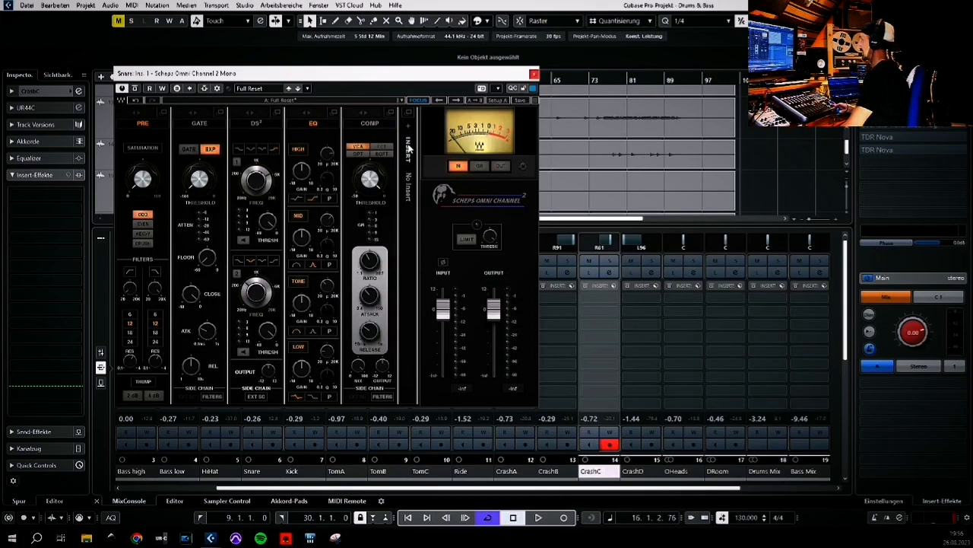
Open the plugin's internal insert list without loading anything, then close the plugin window
left_click(409, 129)
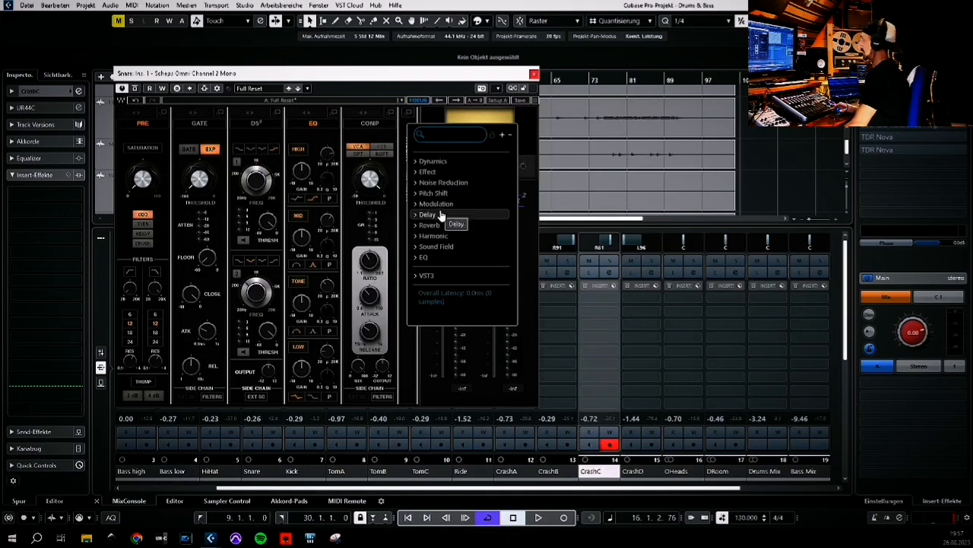
left_click(404, 120)
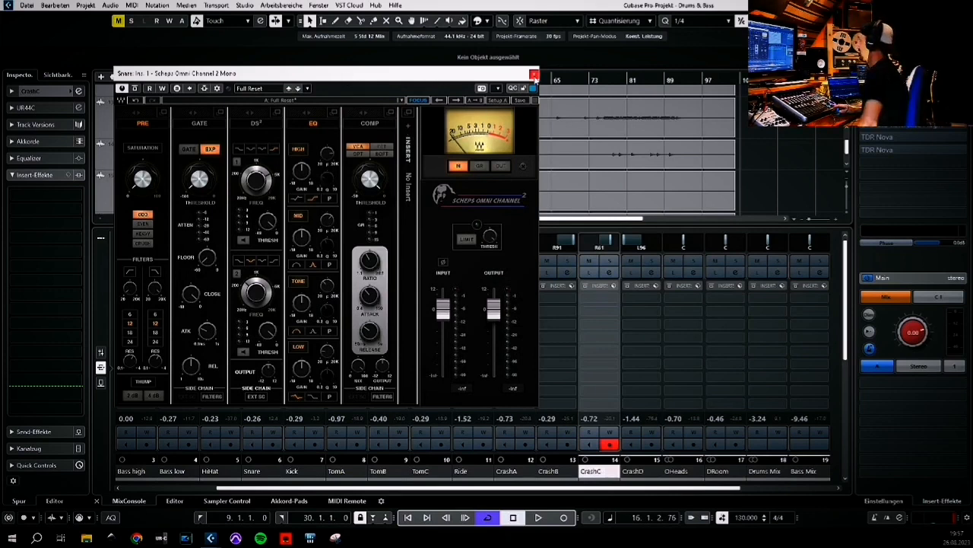
left_click(535, 74)
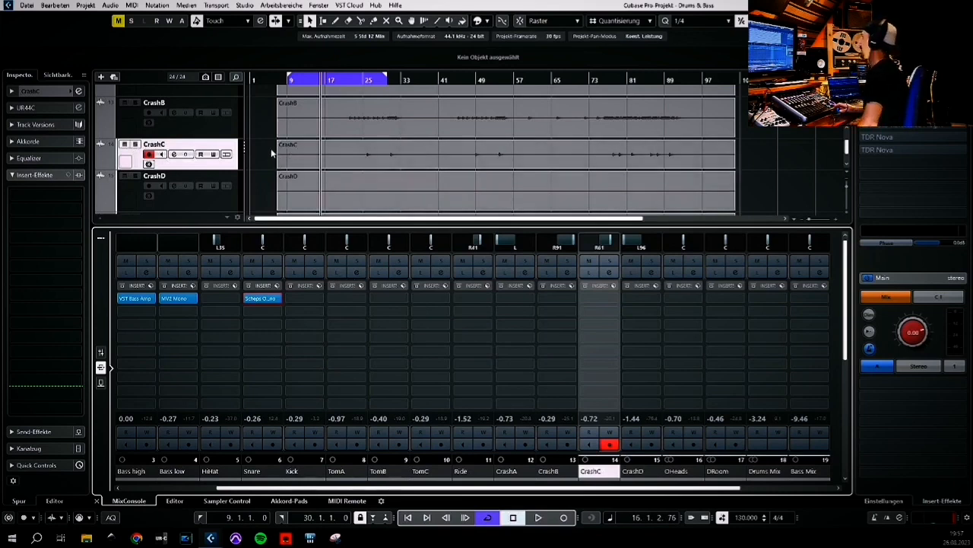
Scroll through the track list to inspect the crash, overhead and room tracks
scroll(272, 153, "up", 1)
scroll(271, 153, "down", 1)
scroll(272, 153, "up", 3)
scroll(272, 153, "down", 4)
scroll(271, 153, "up", 1)
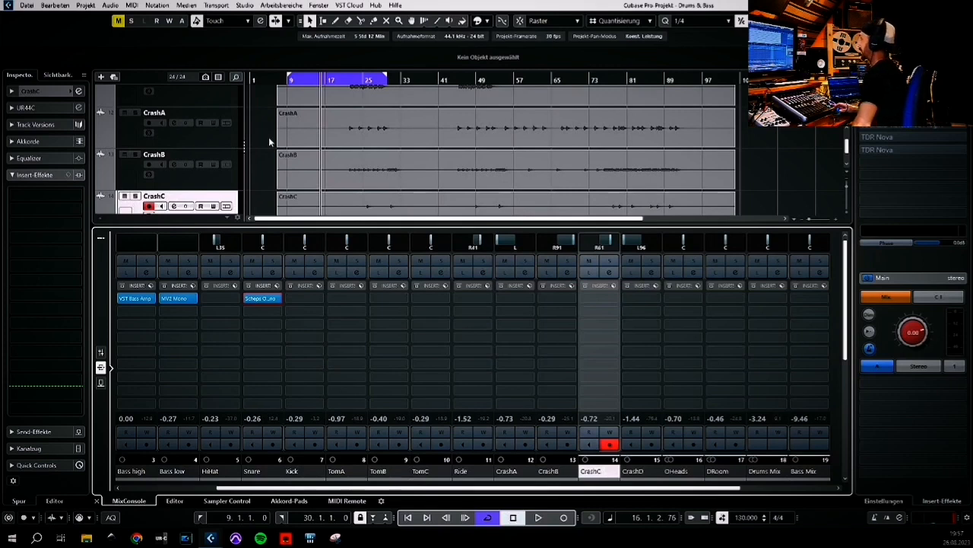
scroll(273, 160, "down", 1)
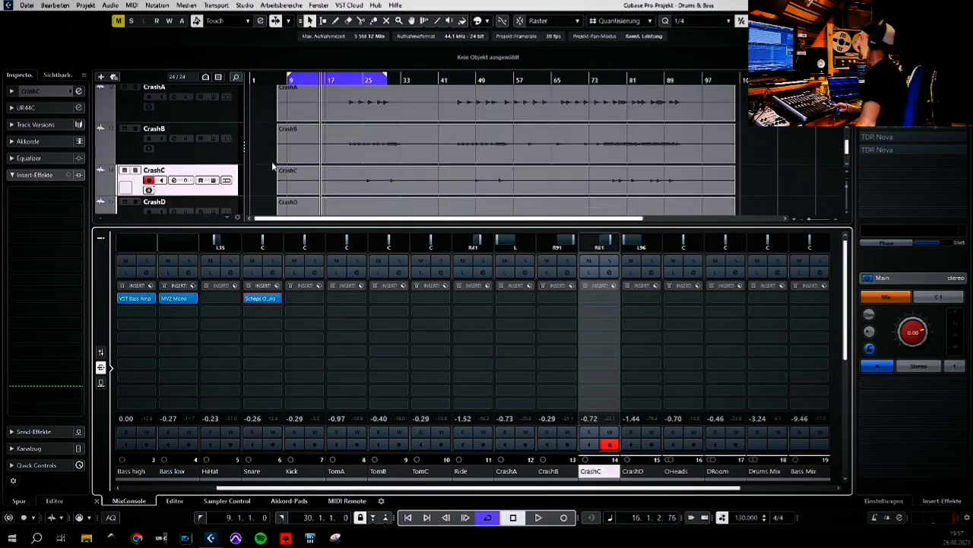
scroll(272, 171, "down", 1)
scroll(266, 158, "down", 1)
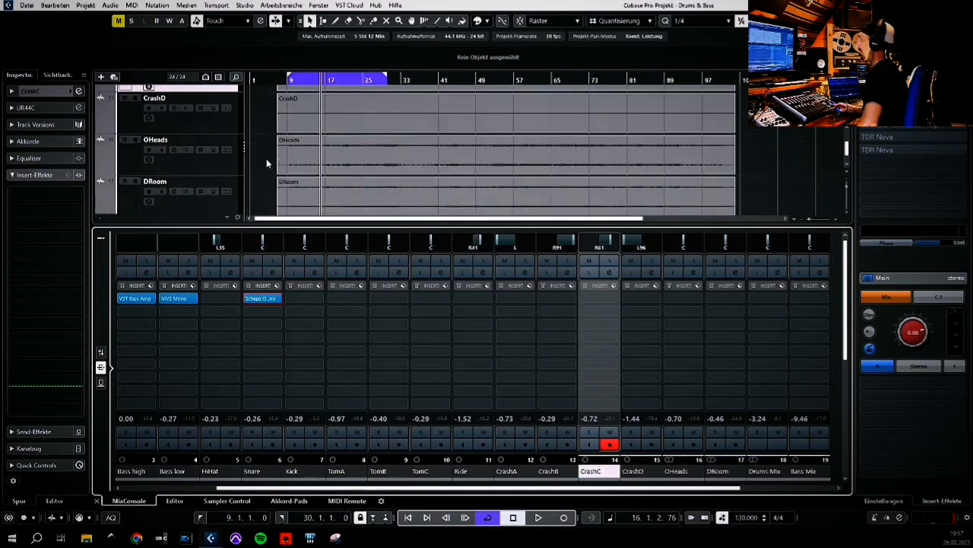
scroll(267, 158, "up", 2)
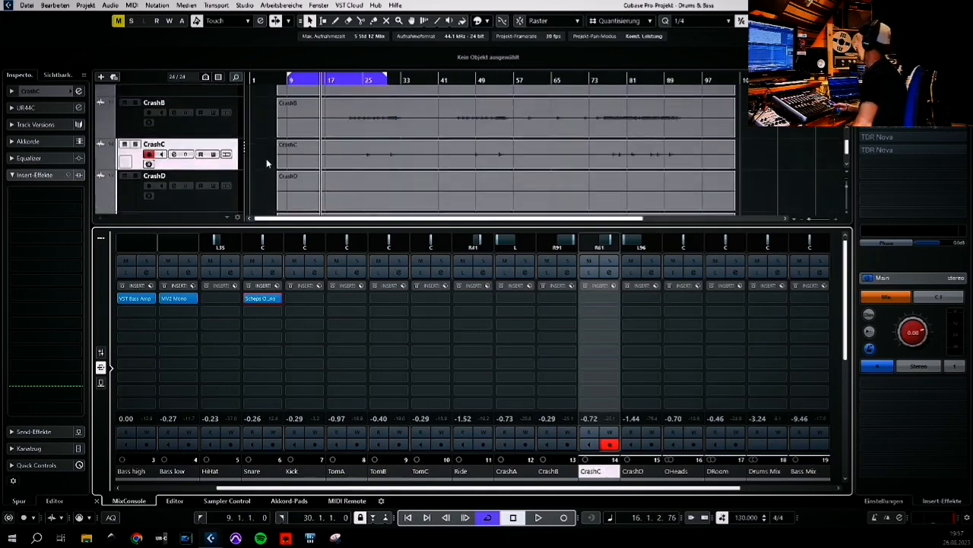
Start playback and solo the Drums Mix group channel in the mixer
key("space")
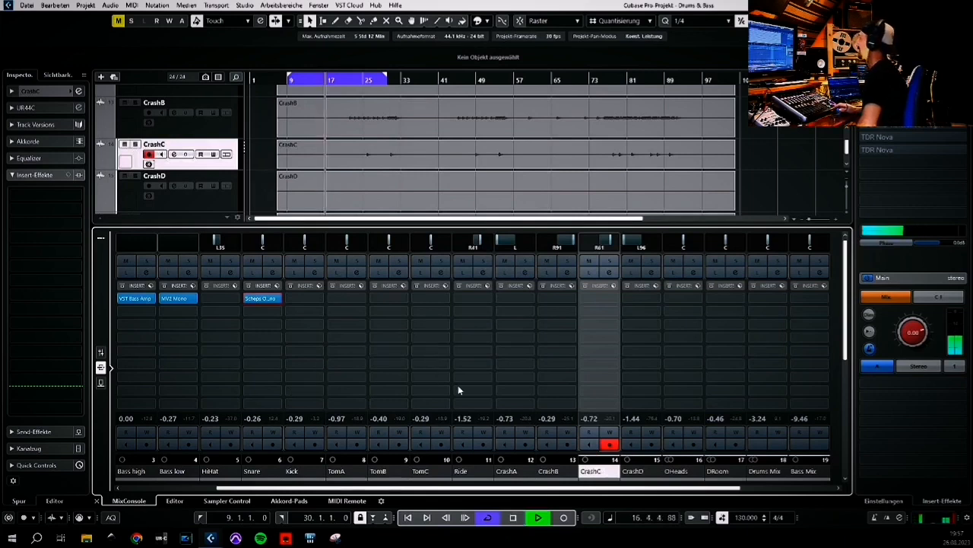
mouse_move(248, 299)
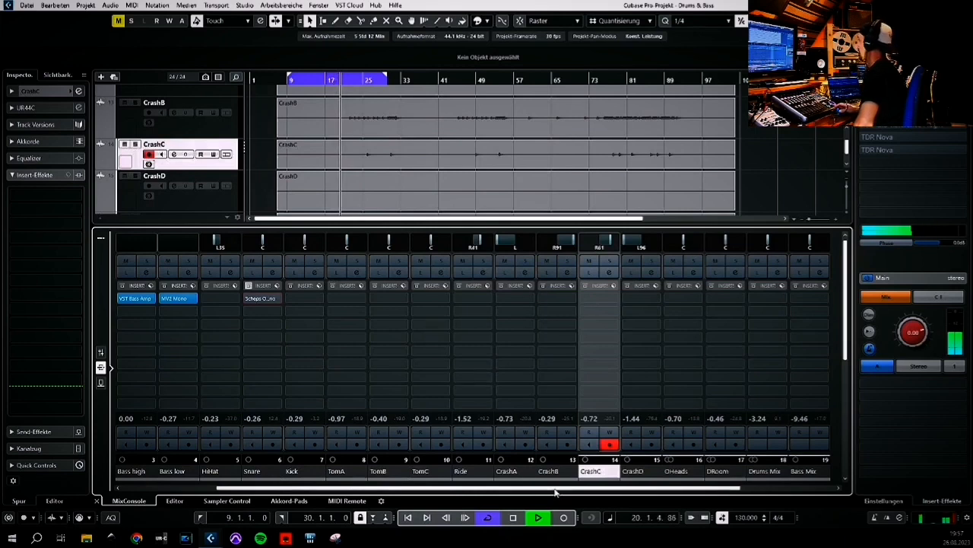
left_click_drag(559, 488, 782, 491)
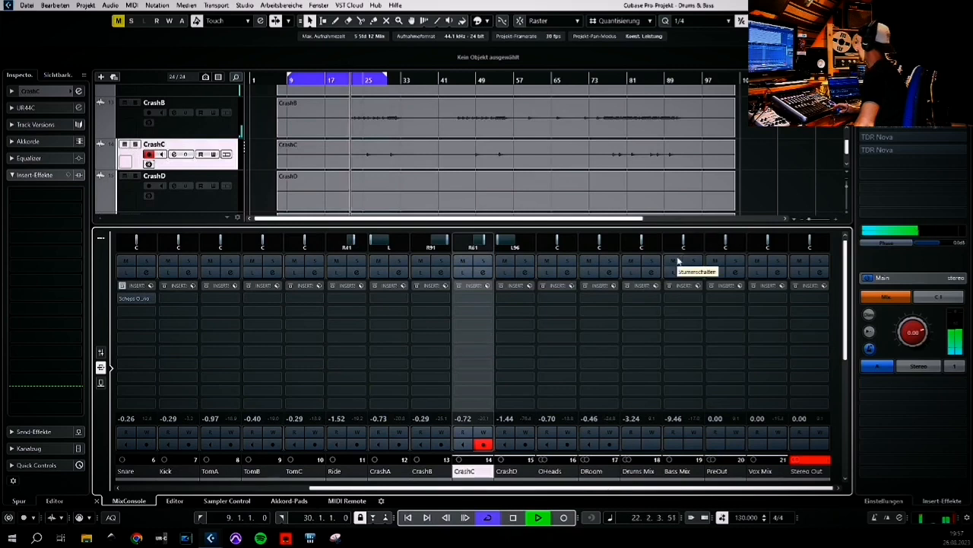
left_click(653, 261)
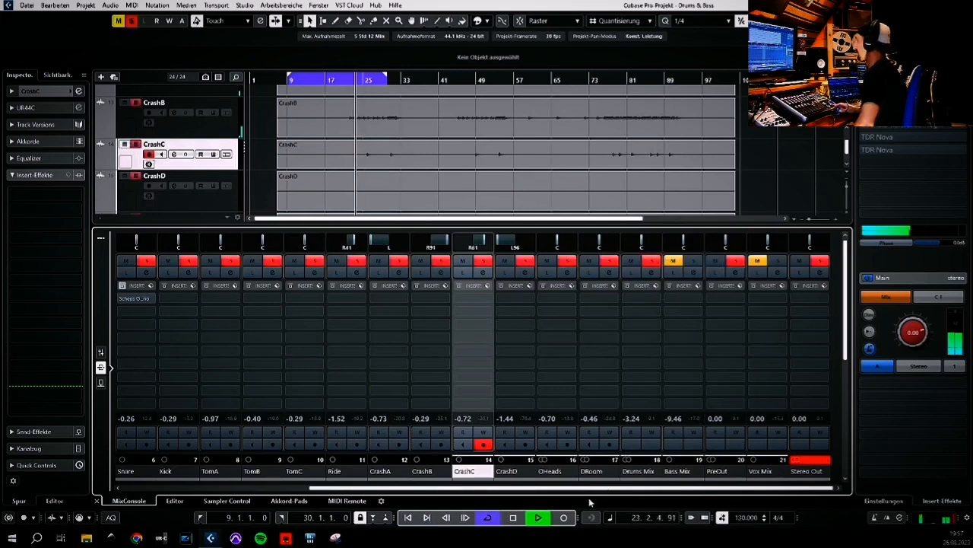
Open the Snare channel's Scheps Omni Channel insert together with the Snare channel settings window
left_click_drag(589, 498, 417, 498)
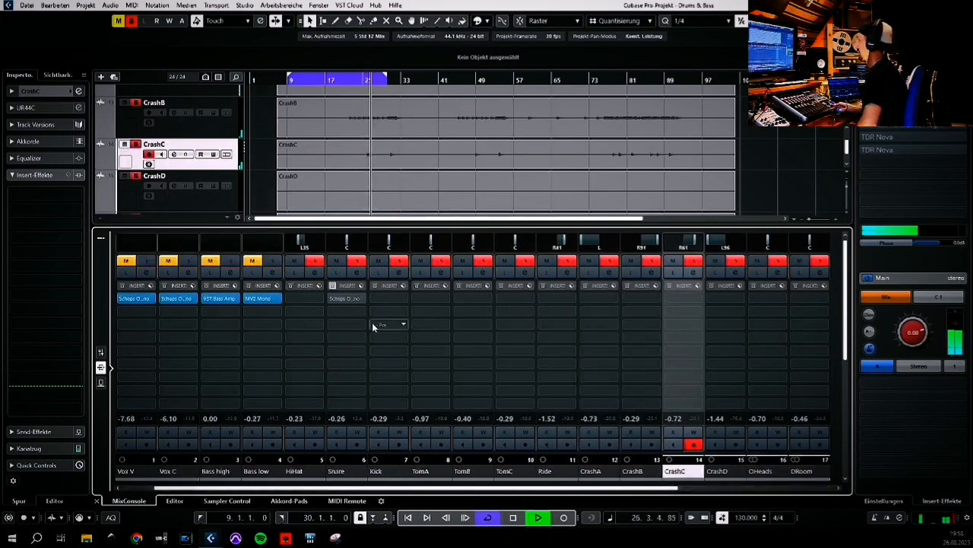
left_click(338, 298)
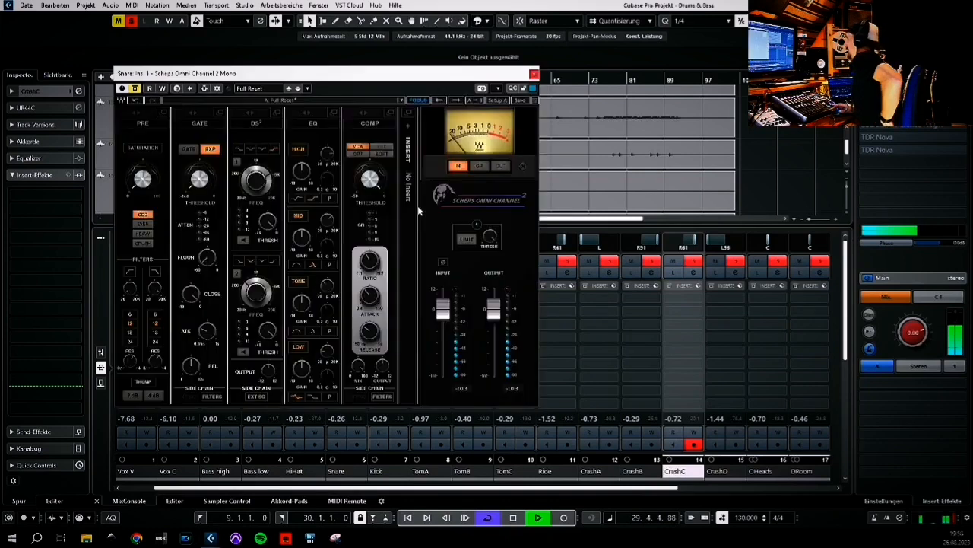
left_click_drag(391, 78, 255, 90)
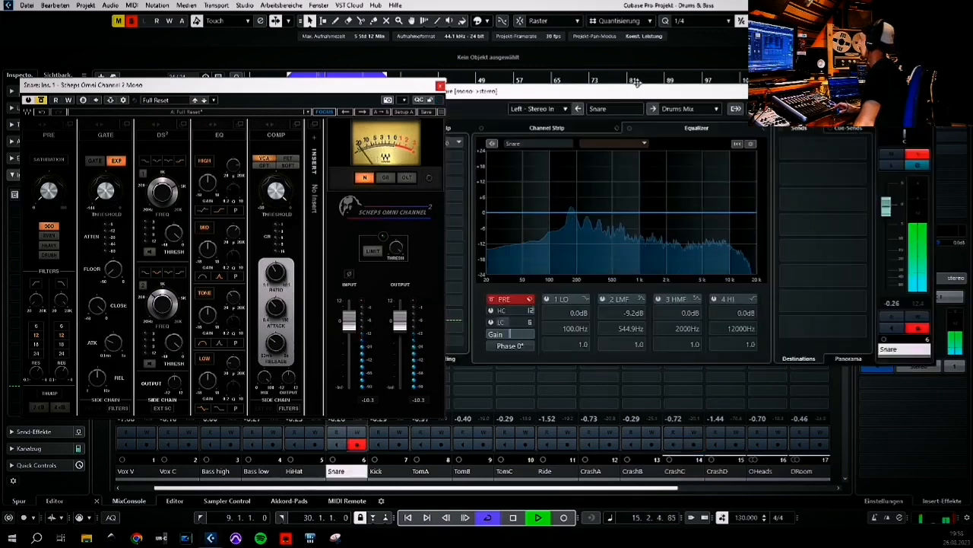
left_click_drag(640, 92, 627, 100)
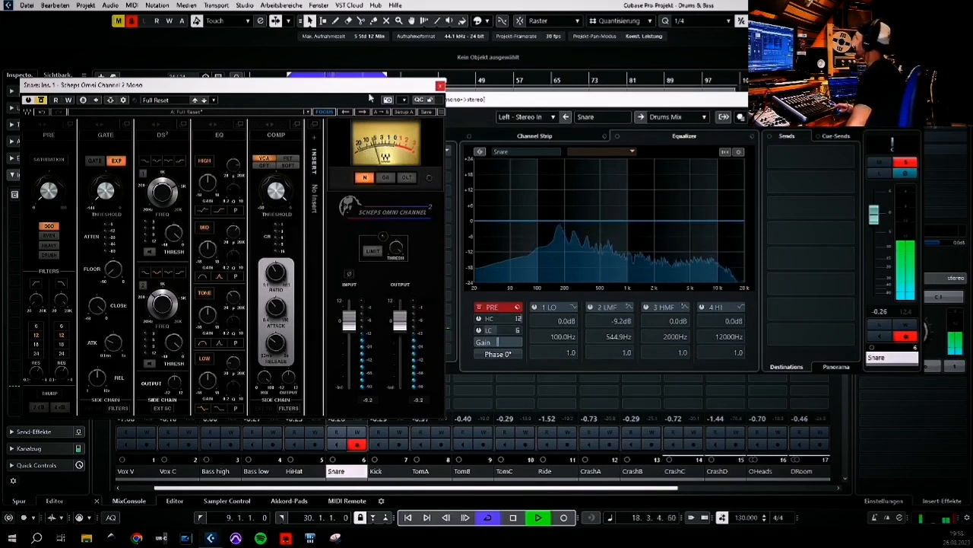
left_click(878, 173)
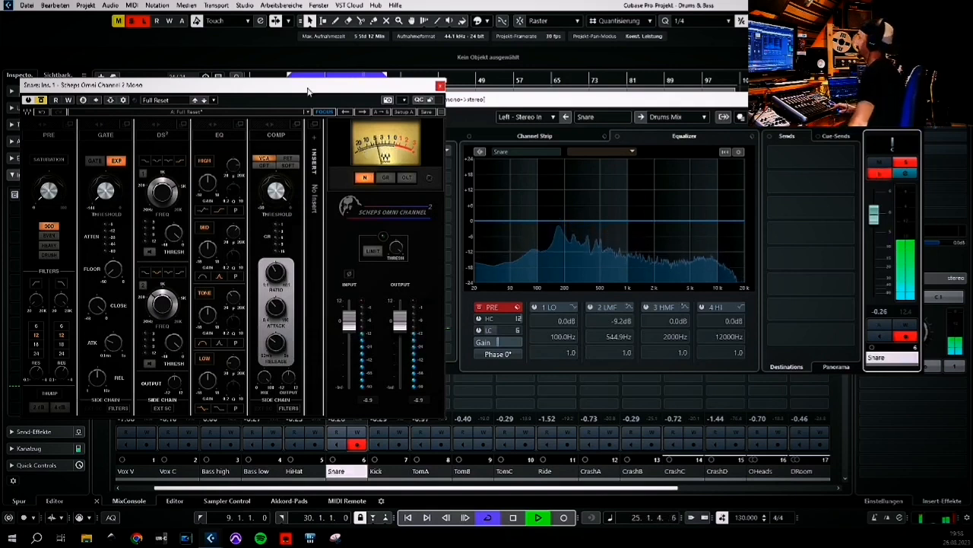
Adjust the high-pass filter frequency in the snare's Scheps Omni Channel
left_click_drag(308, 92, 315, 88)
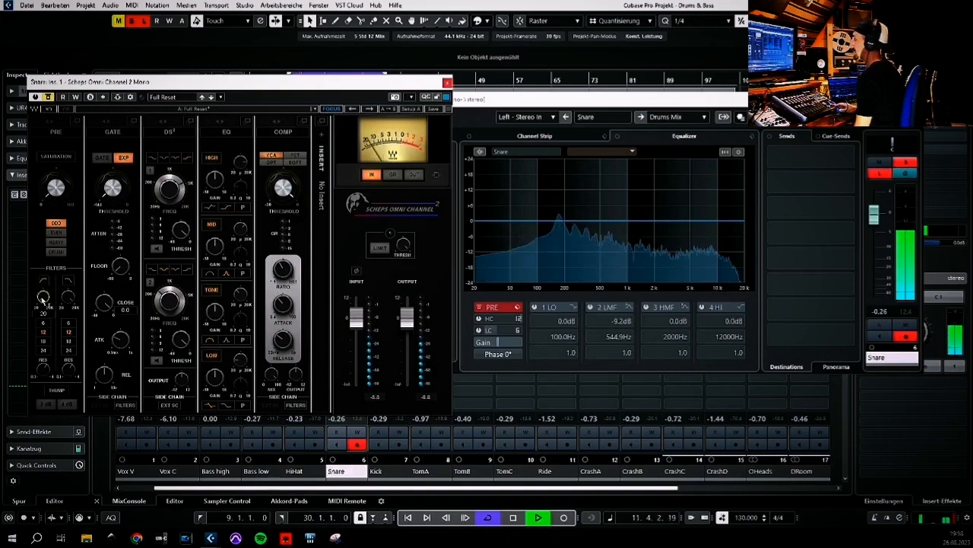
scroll(43, 300, "up", 10)
scroll(43, 300, "down", 4)
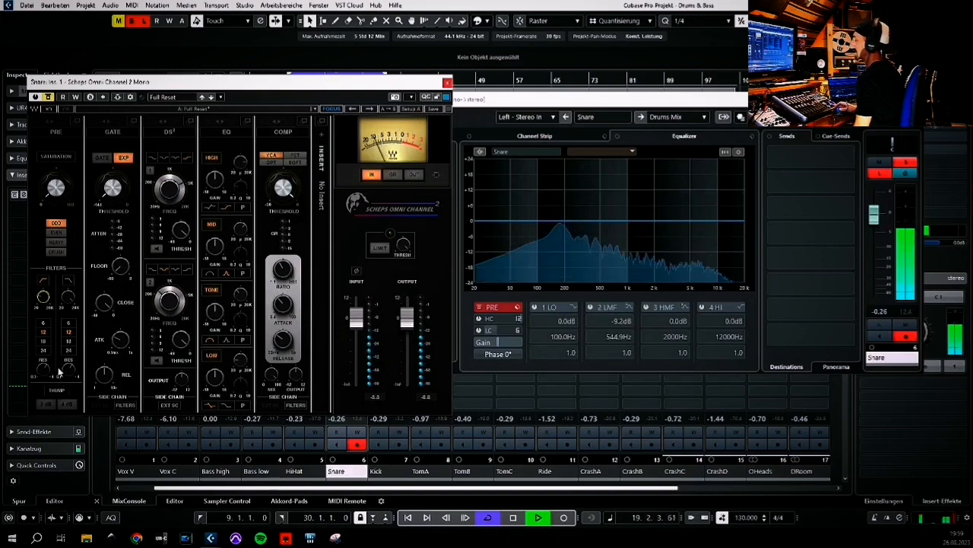
scroll(45, 297, "down", 1)
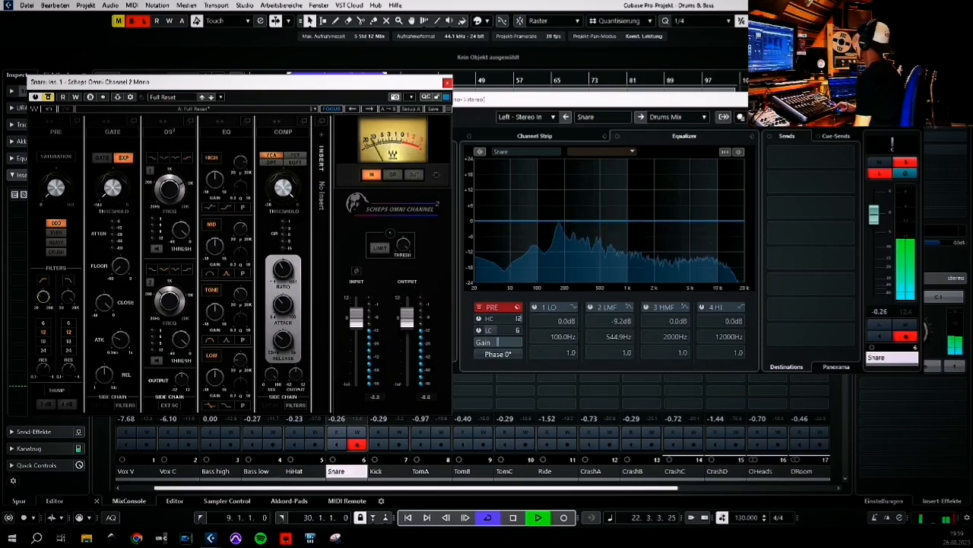
Raise the high-pass filter frequency and set its slope to 24 dB per octave
left_click_drag(891, 100, 717, 111)
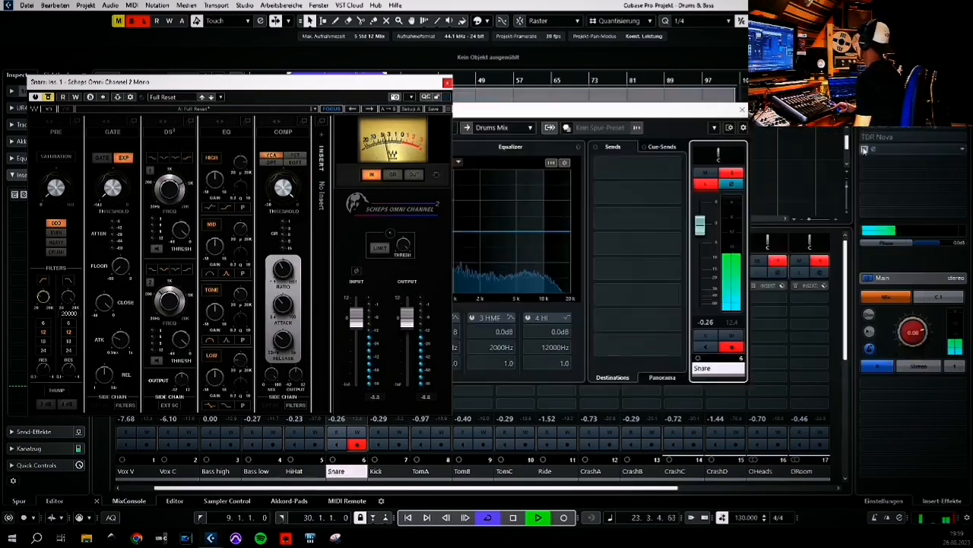
left_click(865, 150)
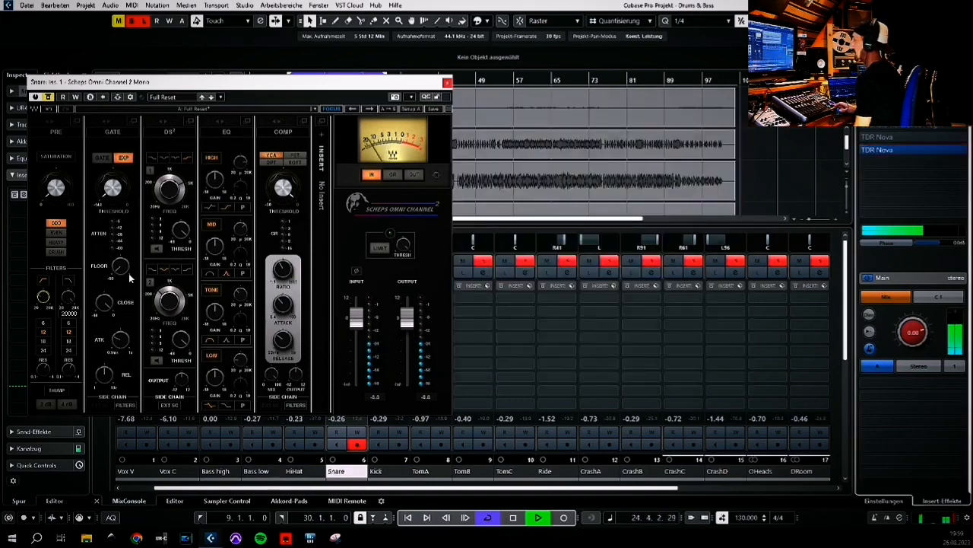
mouse_move(44, 303)
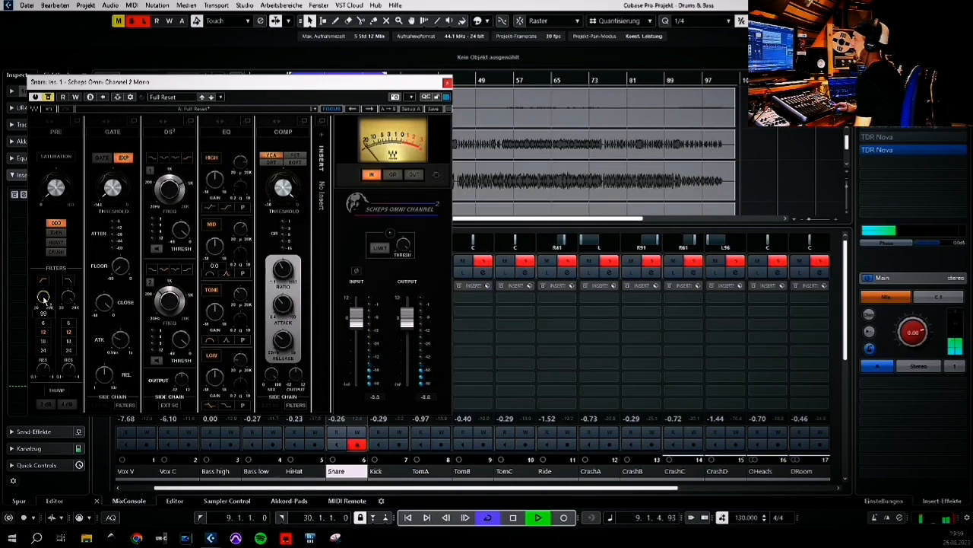
scroll(44, 301, "up", 5)
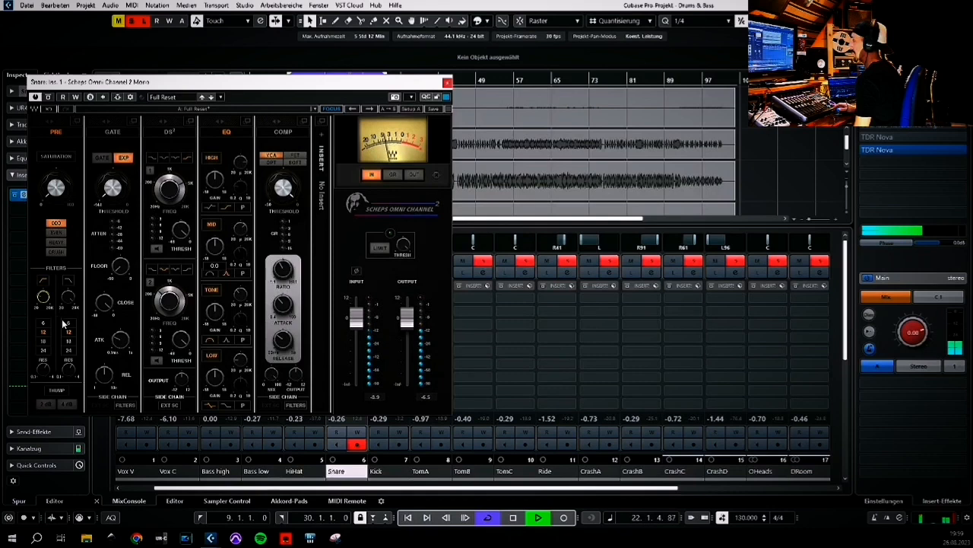
left_click(46, 350)
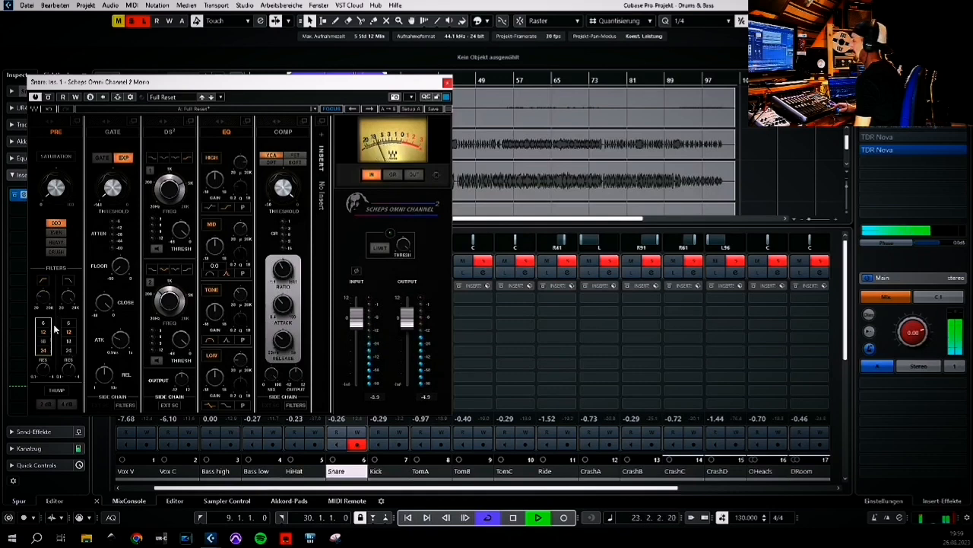
left_click(44, 302)
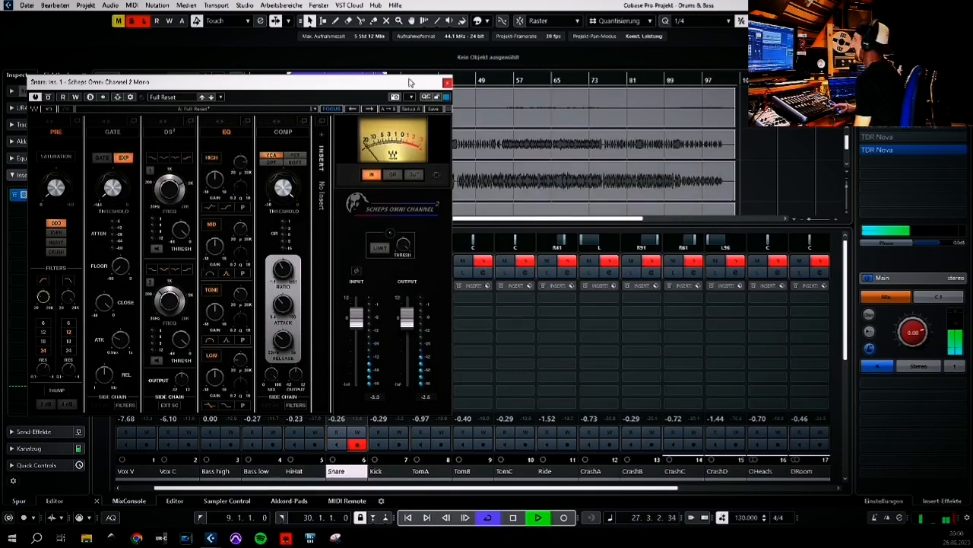
Reopen the Snare channel settings window beside the plugin window
left_click_drag(409, 82, 285, 90)
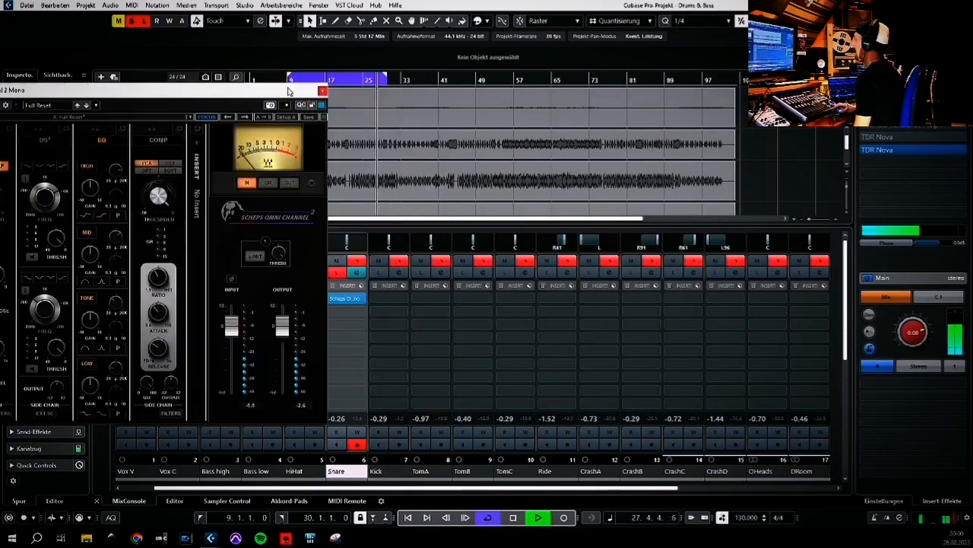
left_click(355, 272)
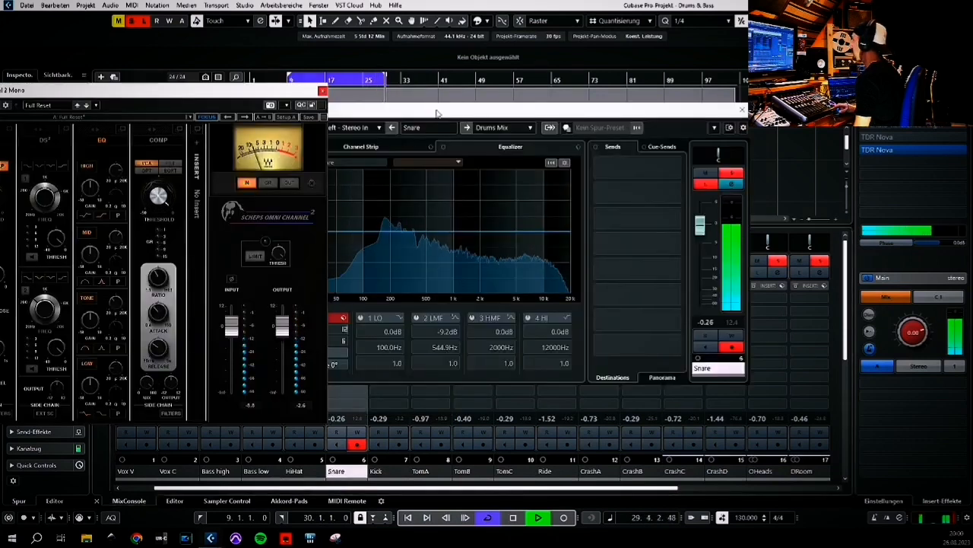
left_click_drag(300, 91, 404, 89)
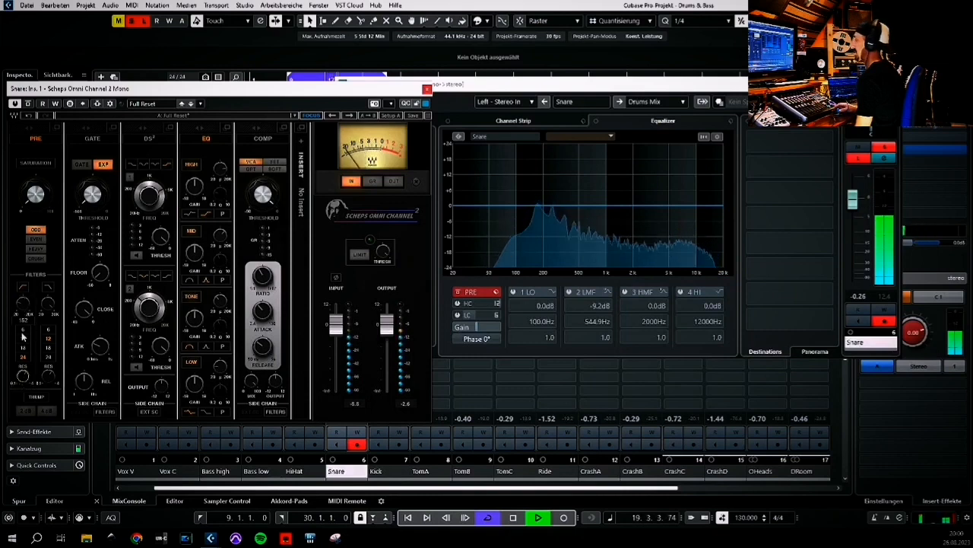
Set the high-pass filter resonance to 2.50 and lower the plugin's output fader slightly
scroll(22, 378, "up", 3)
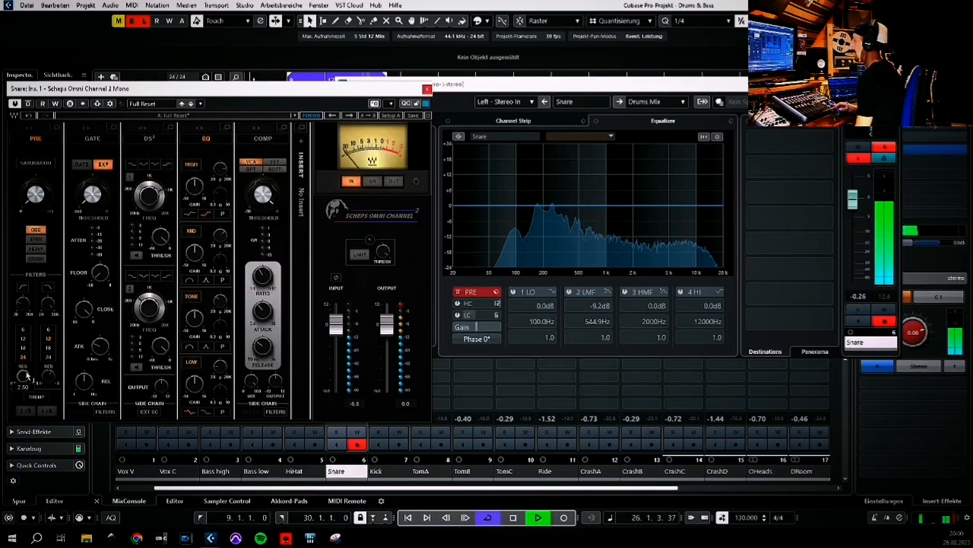
left_click_drag(388, 325, 388, 334)
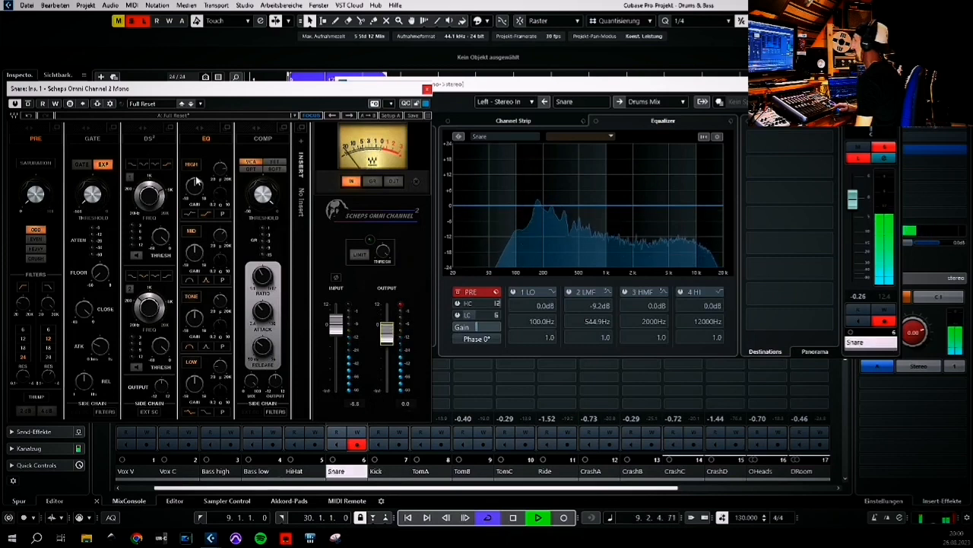
Toggle the Scheps Omni Channel bypass to compare and move the Snare channel settings window aside
left_click(28, 104)
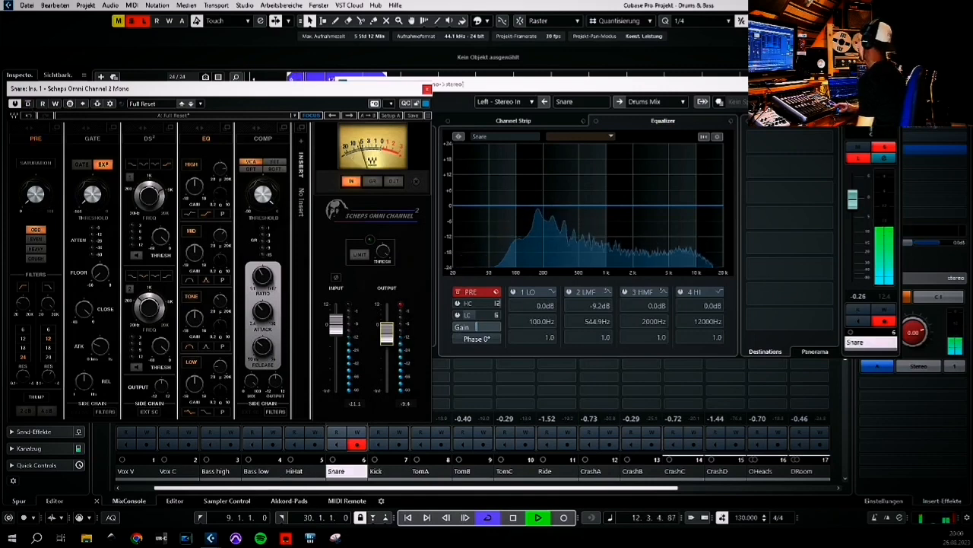
left_click_drag(814, 84, 741, 96)
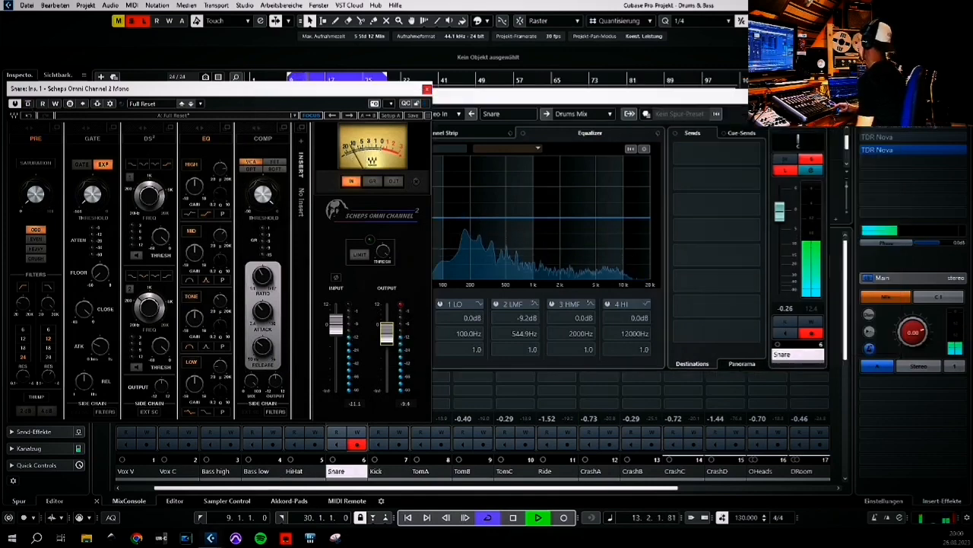
left_click(865, 152)
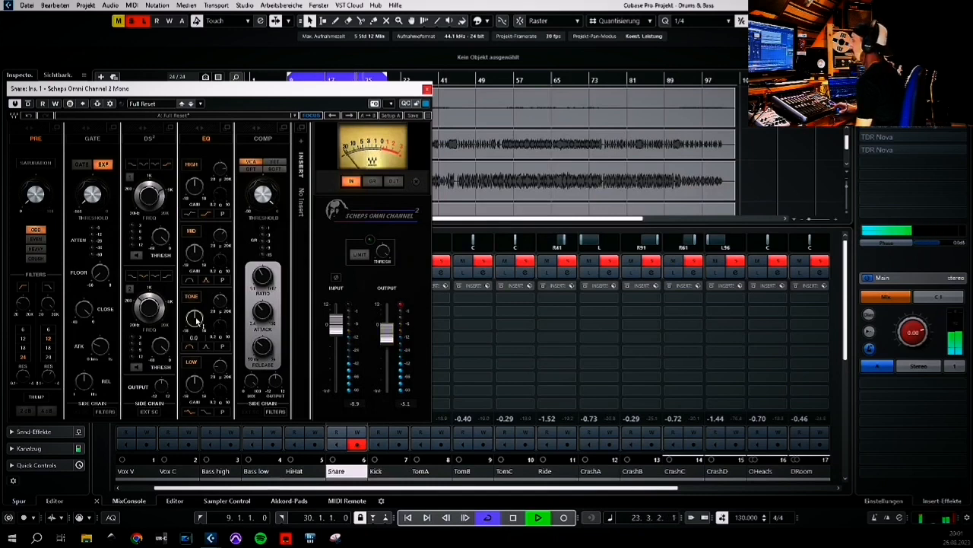
Adjust the frequency of the EQ Tone band in the snare's Scheps Omni Channel
mouse_move(220, 306)
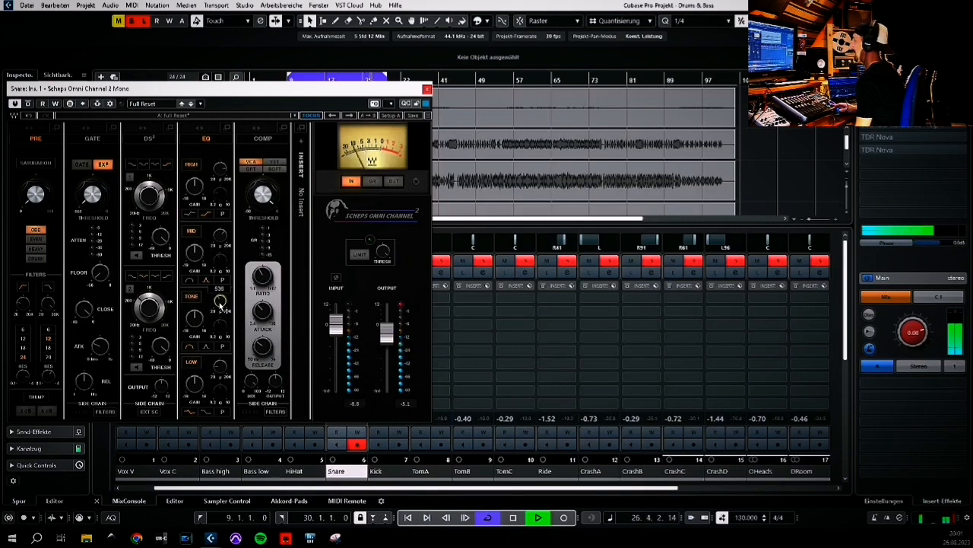
scroll(220, 306, "up", 4)
scroll(198, 321, "up", 1)
scroll(198, 320, "down", 5)
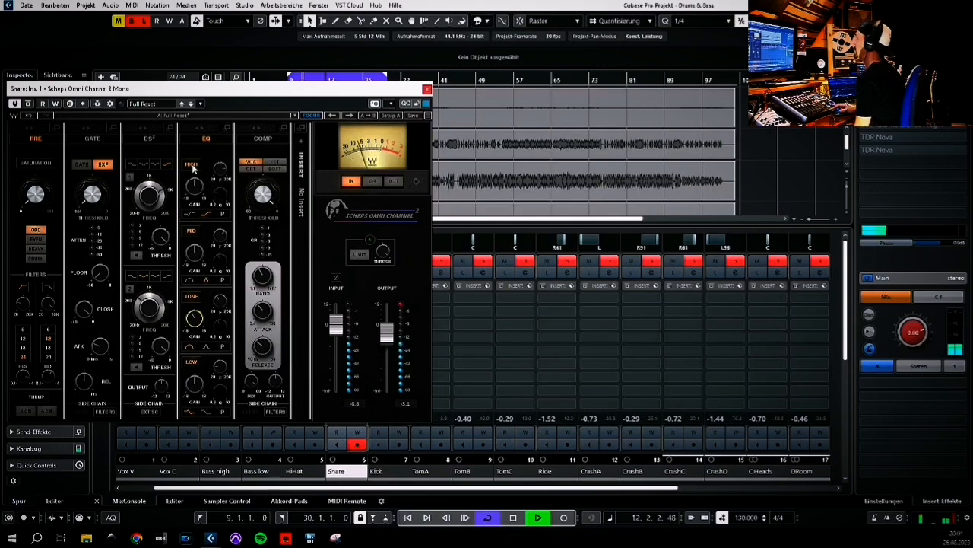
Boost the EQ high band gain to about 2.5 and sweep the high band frequency down
mouse_move(221, 173)
scroll(221, 173, "down", 3)
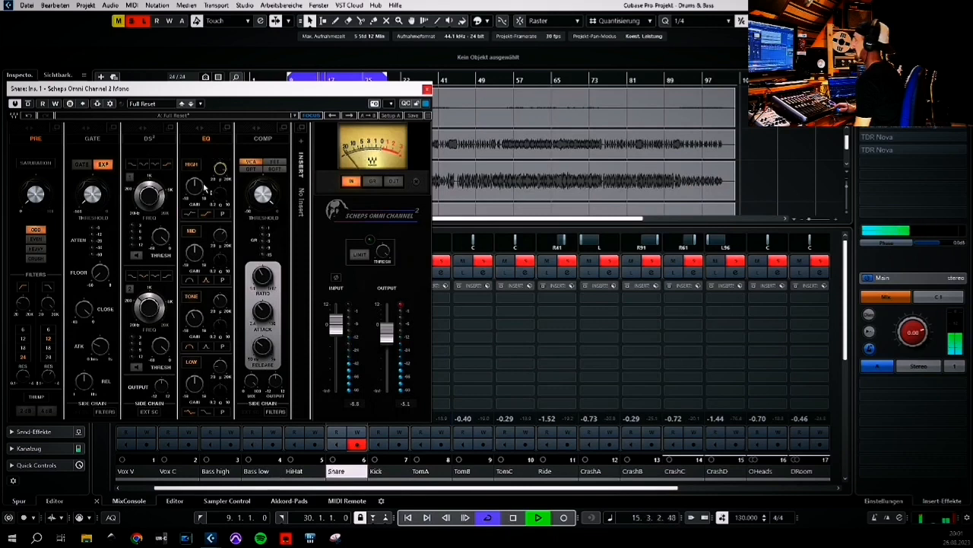
scroll(204, 191, "up", 5)
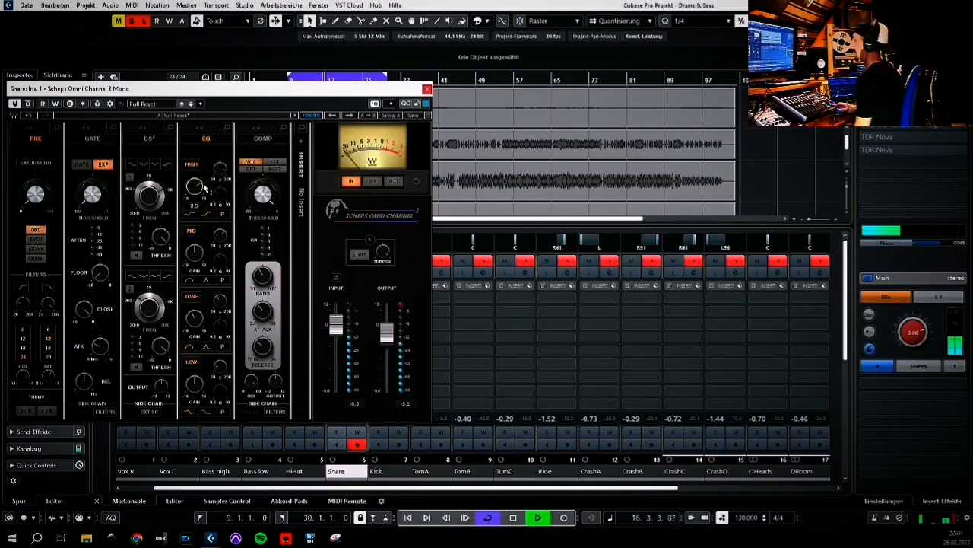
scroll(204, 189, "down", 1)
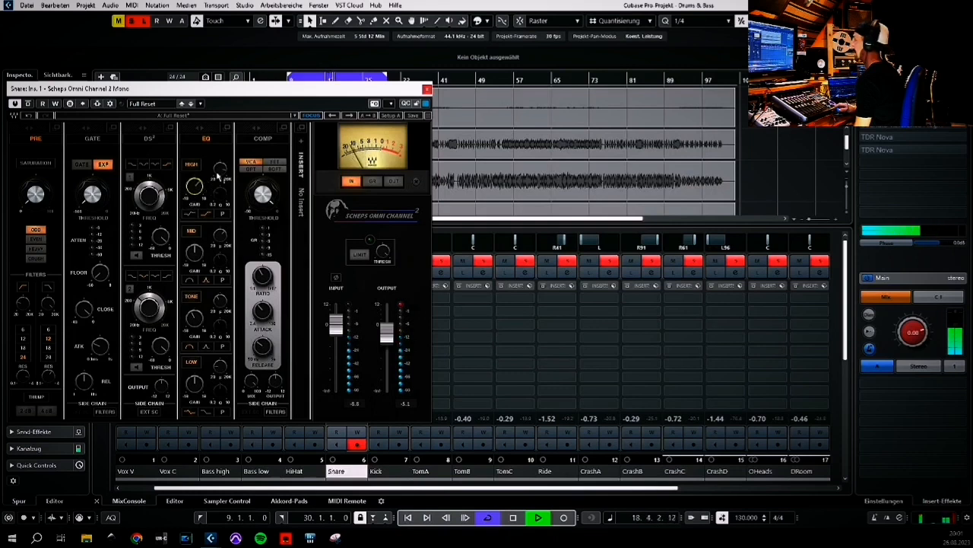
scroll(221, 173, "up", 1)
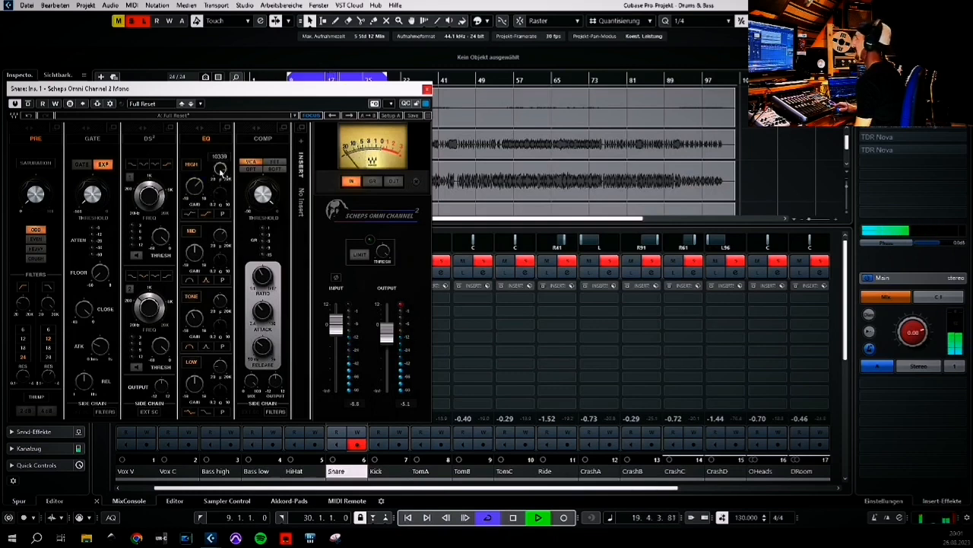
scroll(221, 173, "up", 1)
scroll(222, 172, "down", 2)
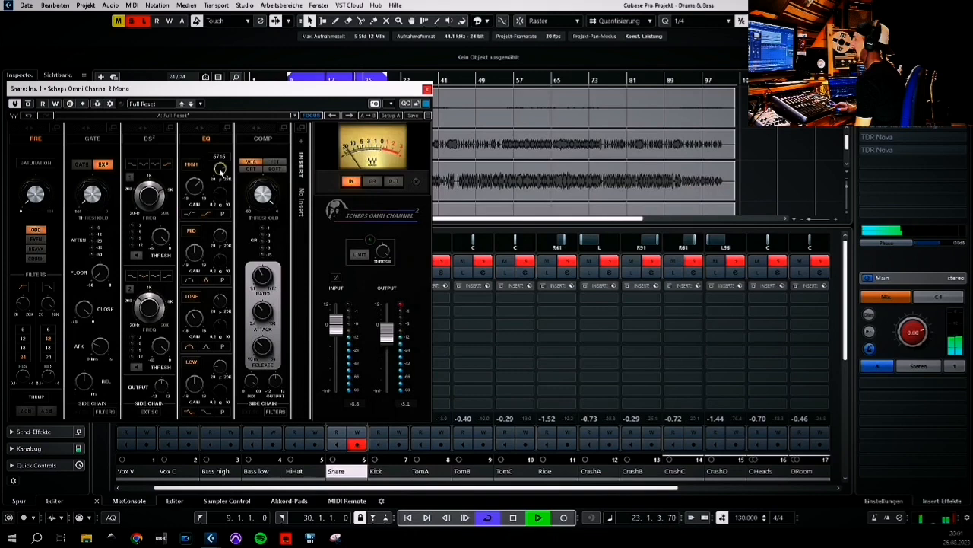
scroll(221, 172, "down", 2)
scroll(221, 172, "down", 4)
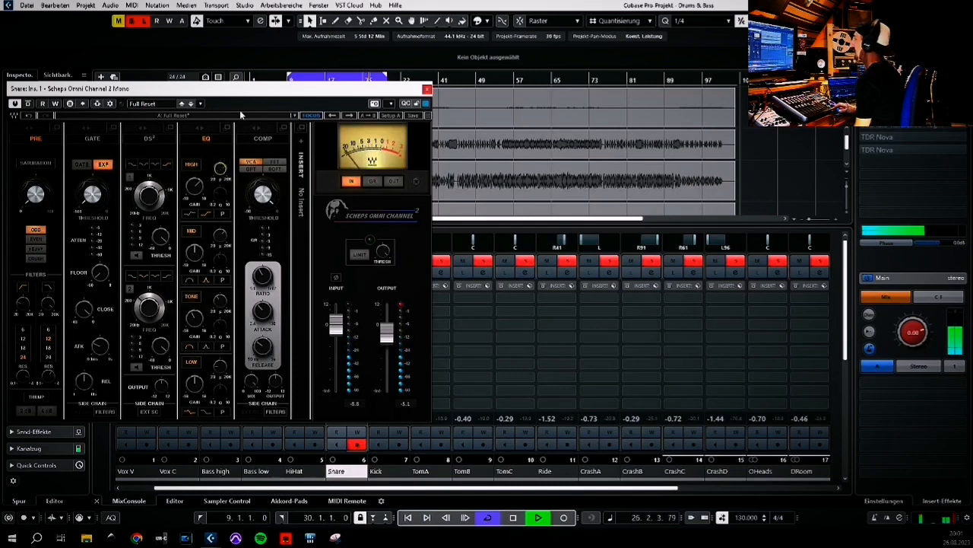
Move the plugin window and reorder the modules so the DS² section follows the EQ
left_click_drag(254, 91, 311, 86)
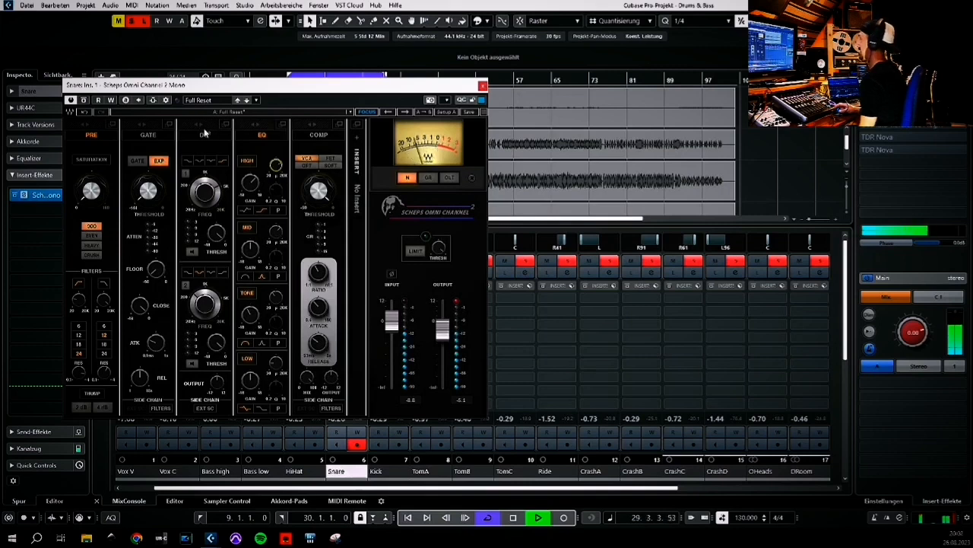
left_click_drag(199, 122, 240, 122)
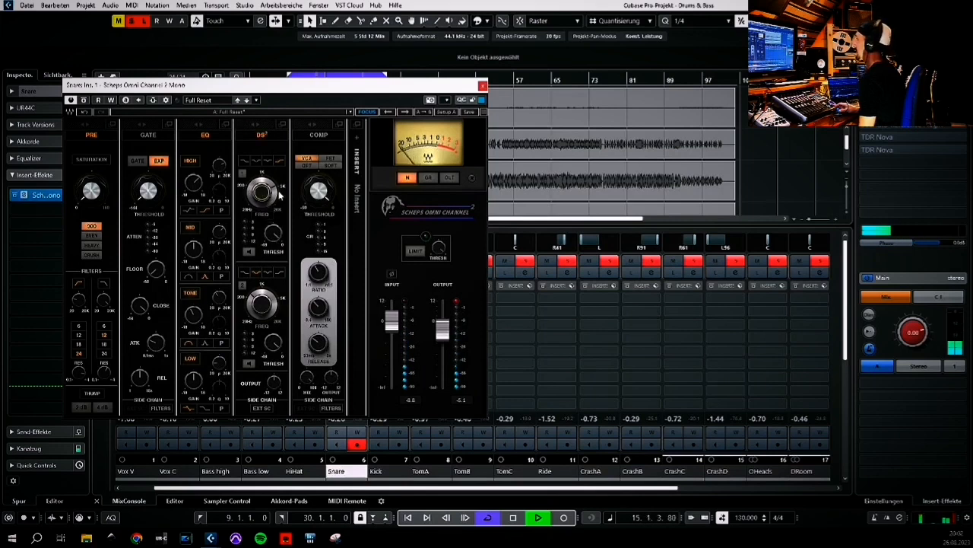
Lower the DS² first band threshold to about -10.9 and briefly toggle its listen mode
mouse_move(277, 196)
mouse_move(279, 238)
scroll(279, 238, "down", 3)
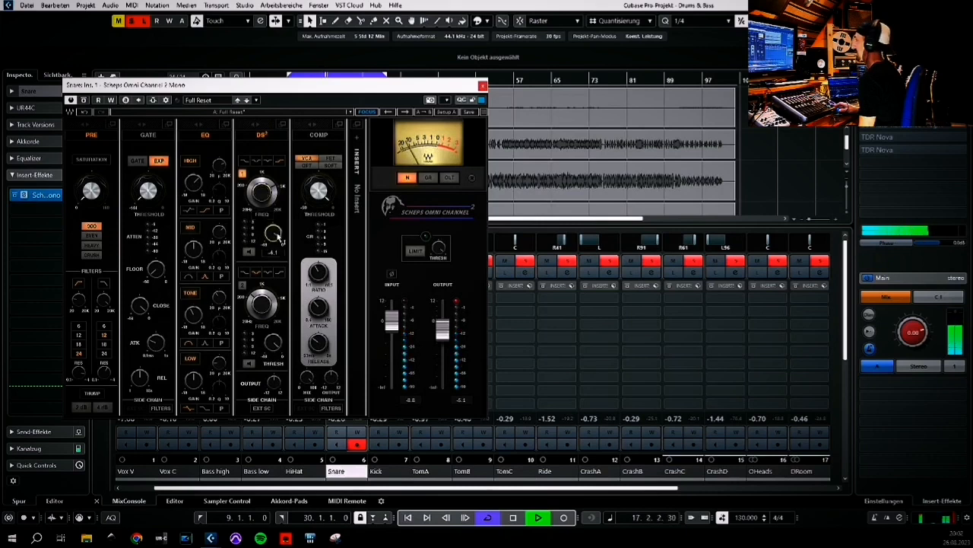
scroll(279, 238, "down", 4)
scroll(279, 238, "down", 3)
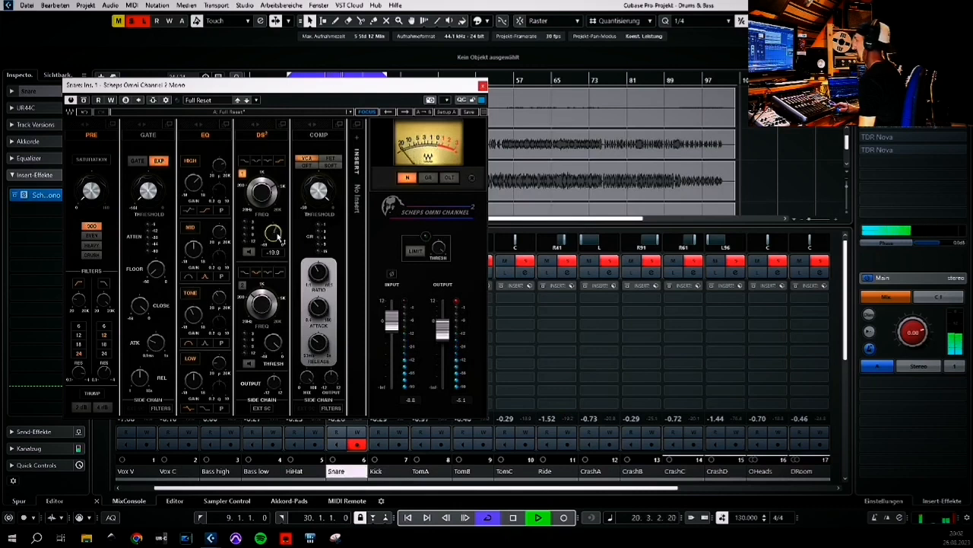
left_click(249, 251)
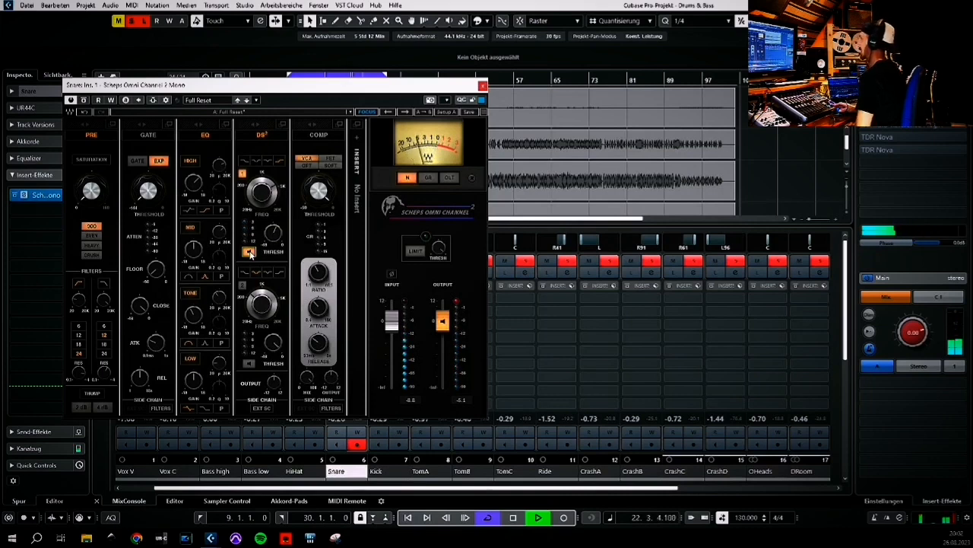
left_click(249, 251)
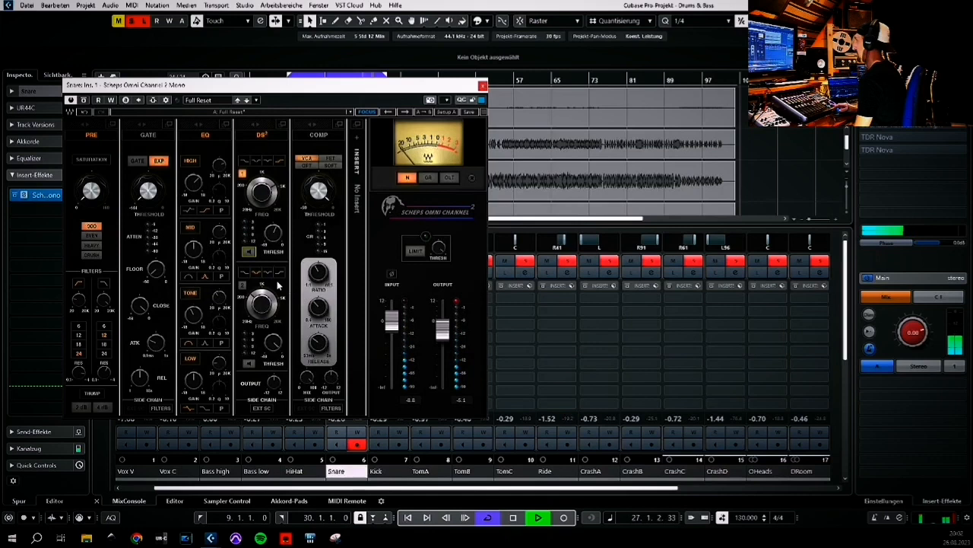
Enable the DS² second band, lower its threshold to about -21.7, and briefly toggle its listen mode
left_click(265, 301)
scroll(266, 305, "up", 3)
scroll(266, 304, "up", 1)
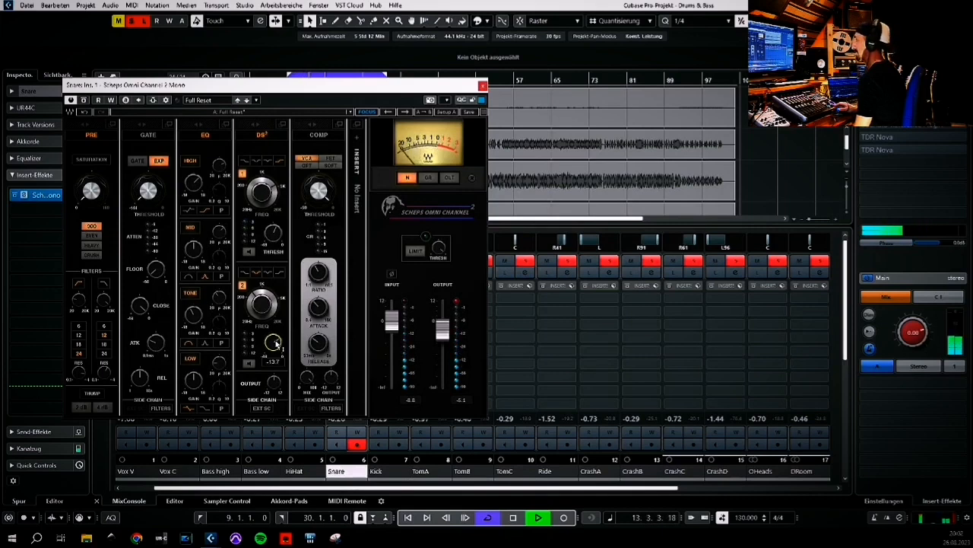
scroll(276, 344, "down", 2)
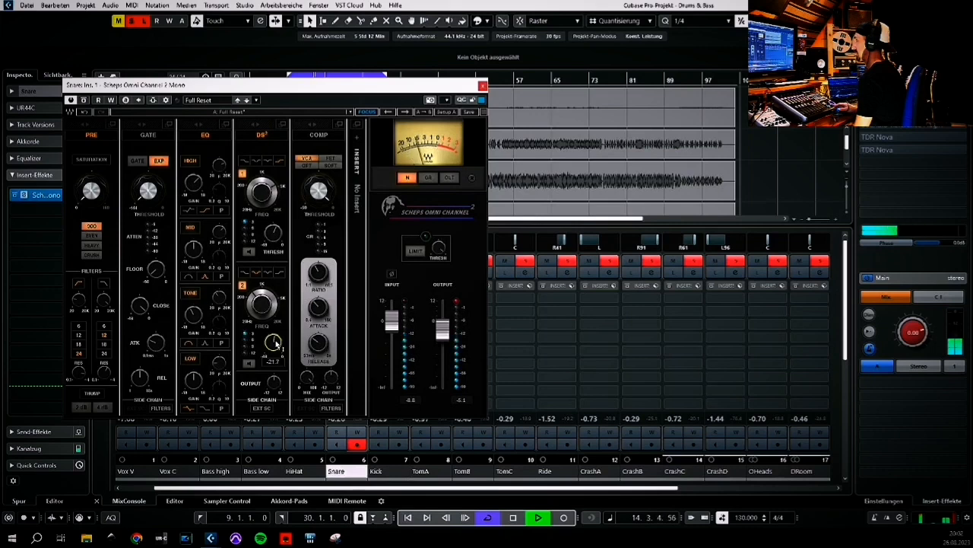
left_click(249, 364)
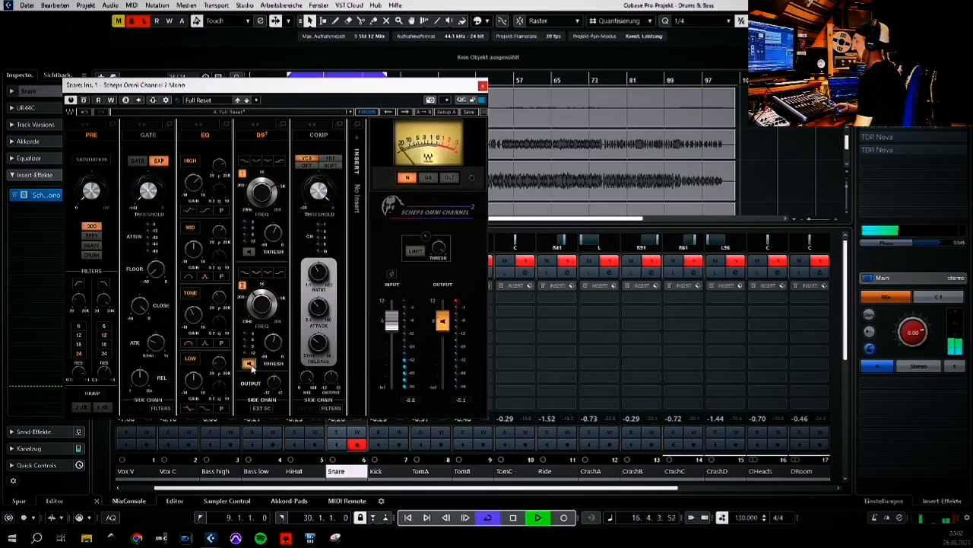
left_click(249, 365)
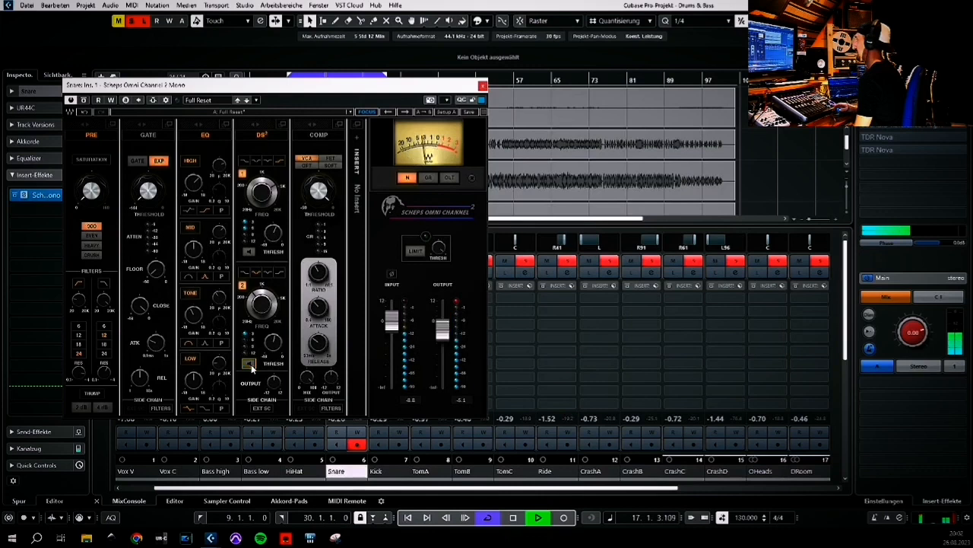
Switch the compressor to FET mode and raise its attack to about 6.02
left_click(331, 160)
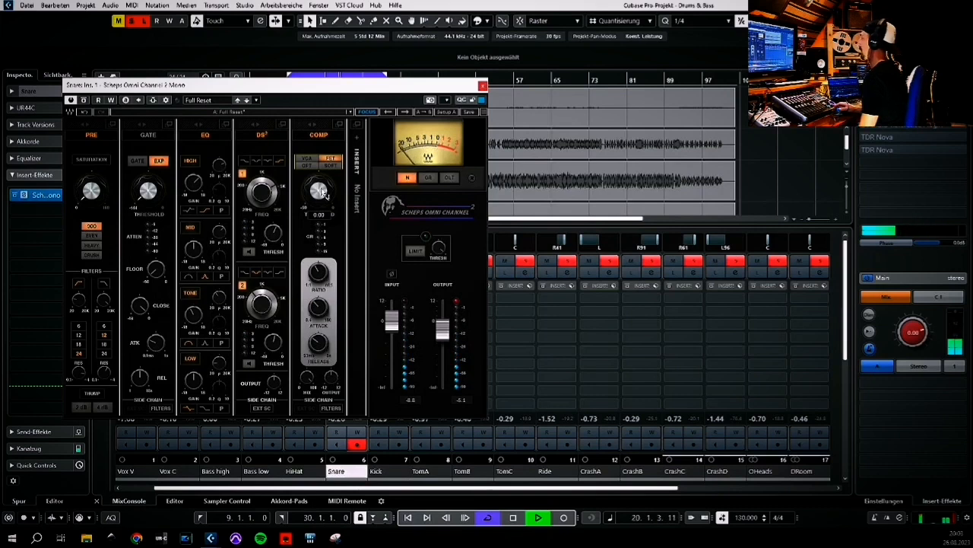
left_click(336, 160)
mouse_move(318, 308)
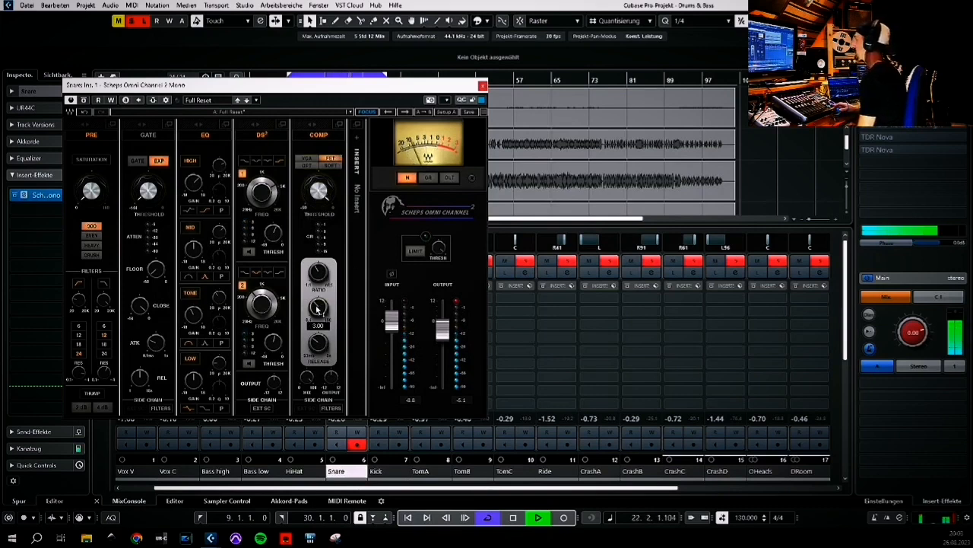
scroll(318, 308, "up", 5)
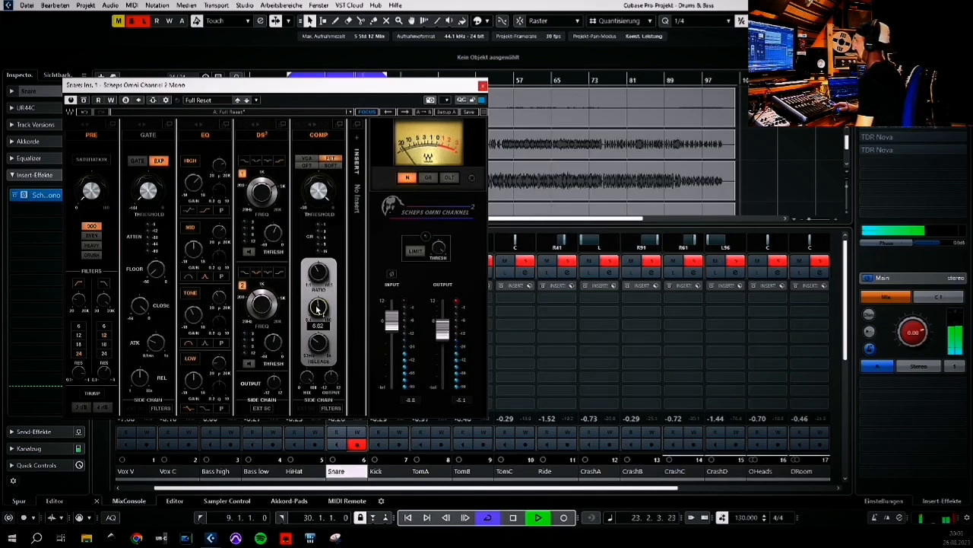
Lower the compressor threshold slightly
mouse_move(321, 344)
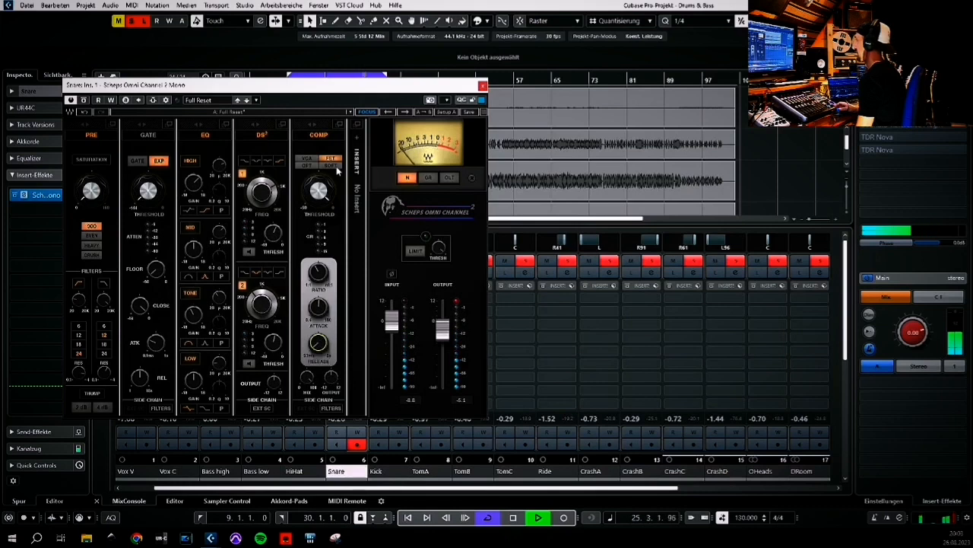
mouse_move(320, 195)
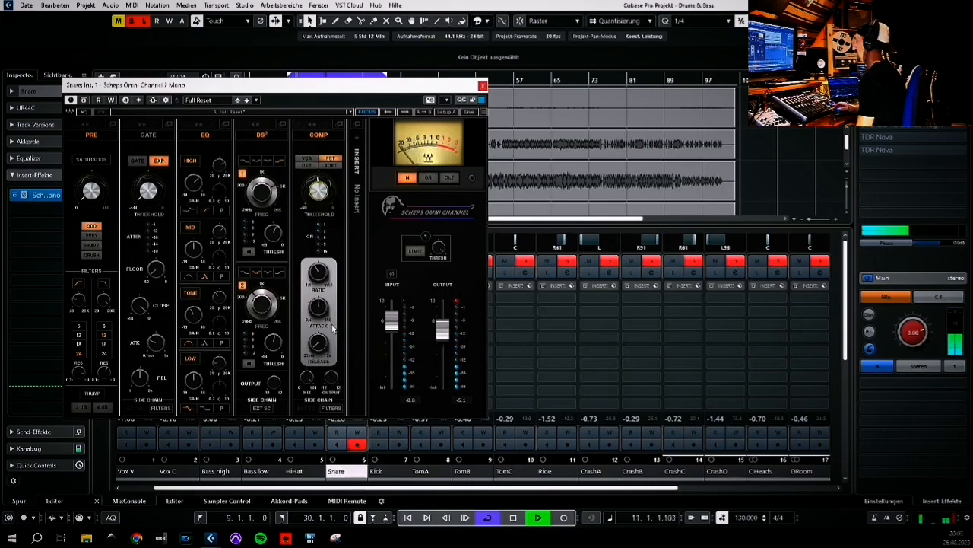
scroll(321, 310, "down", 3)
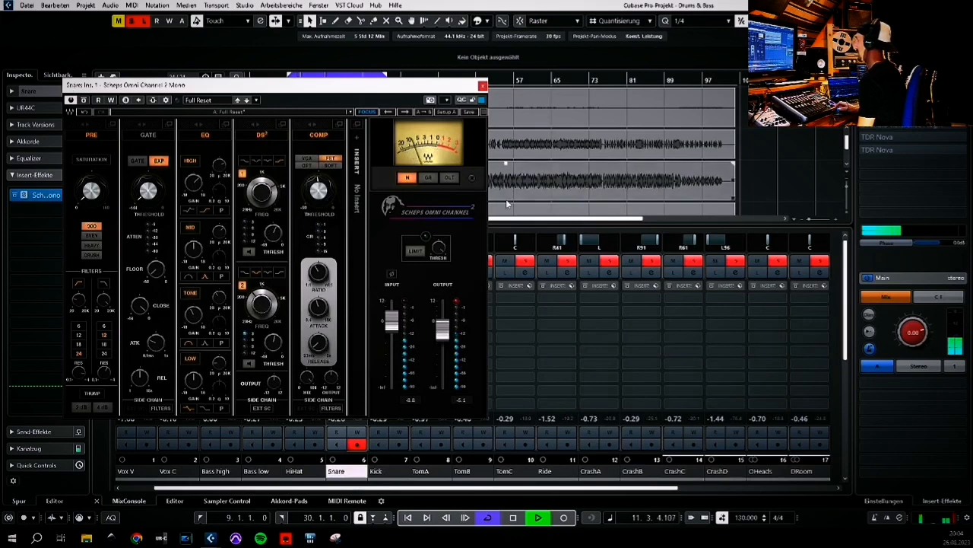
Compare the snare with the Scheps Omni Channel bypassed and active, then close the plugin window
left_click_drag(442, 92, 241, 111)
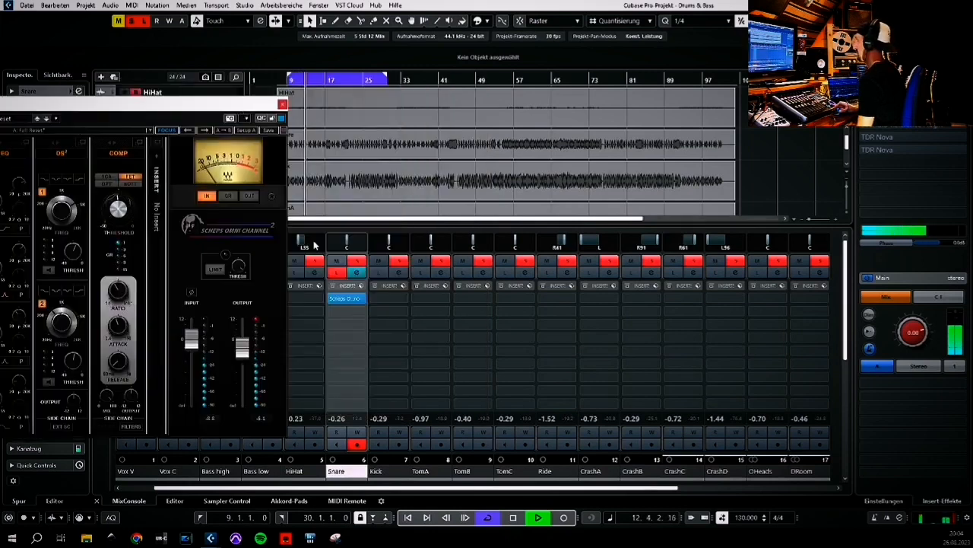
left_click(338, 276)
left_click(337, 276)
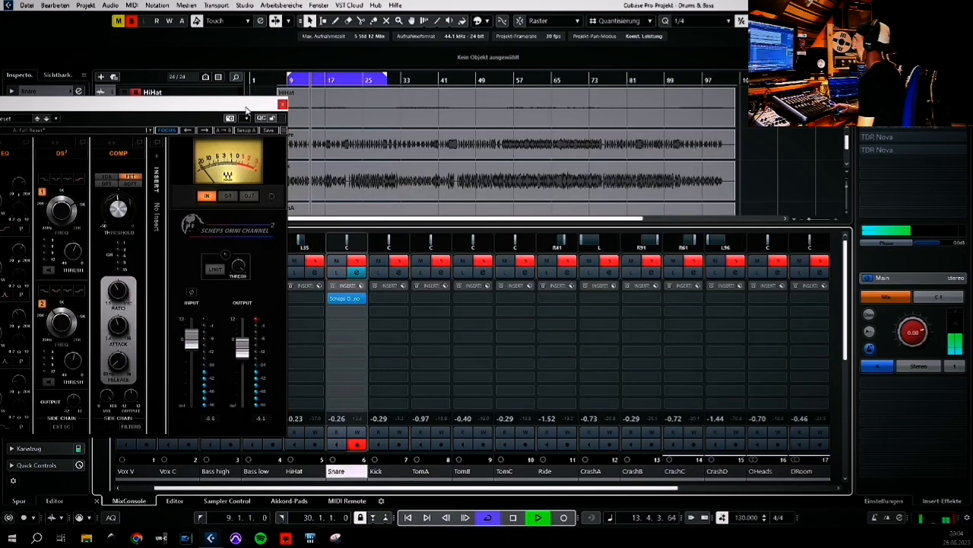
left_click_drag(249, 108, 497, 73)
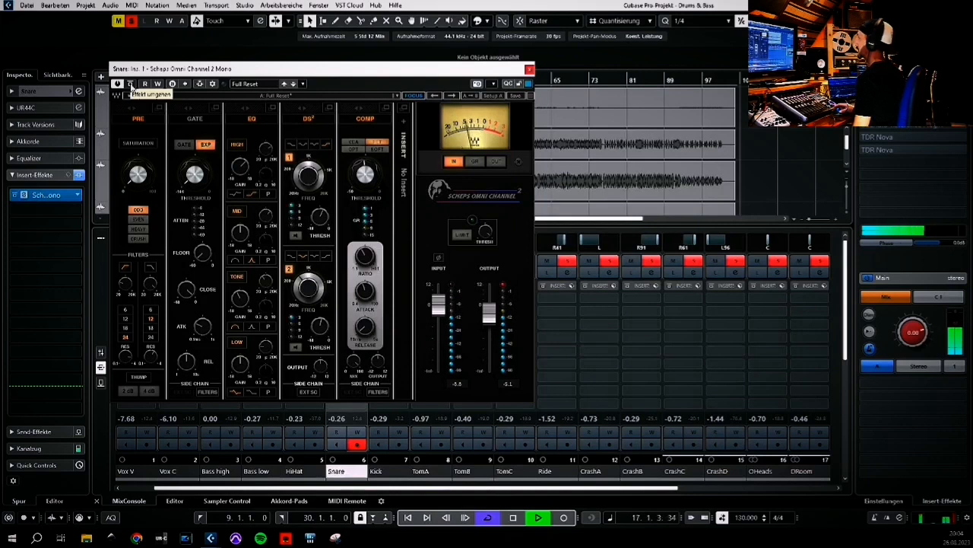
left_click(130, 84)
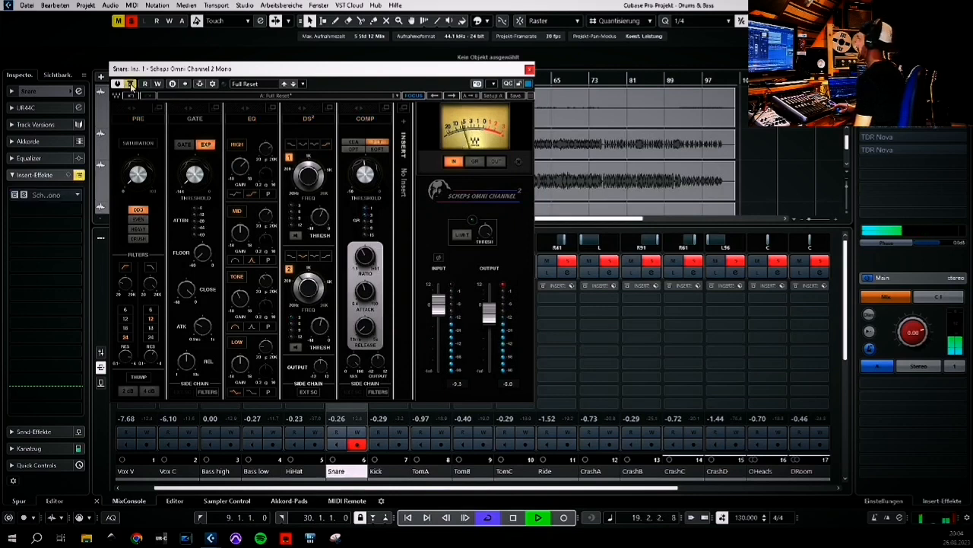
left_click(130, 84)
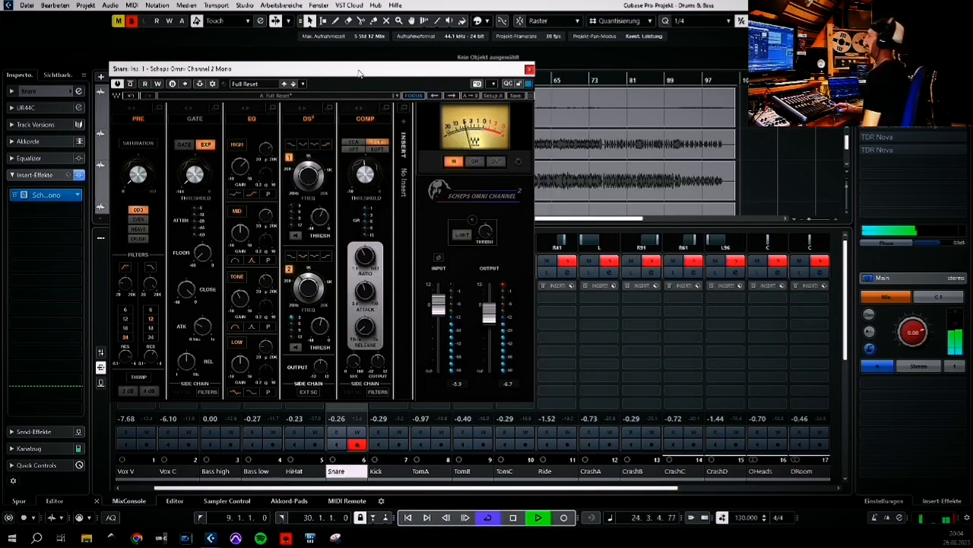
left_click(530, 69)
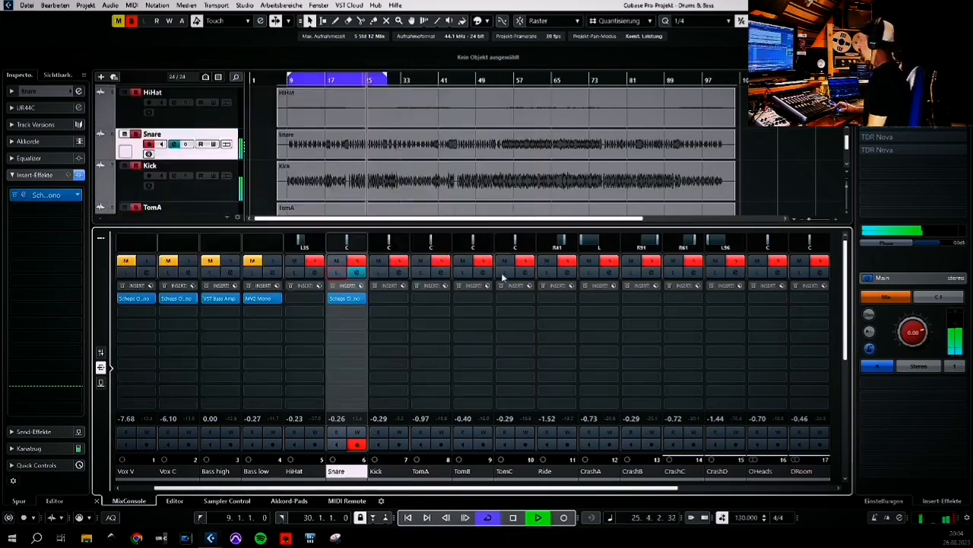
Insert Scheps Omni Channel 2 Mono from the Channel Strip category on the Kick channel
left_click(391, 298)
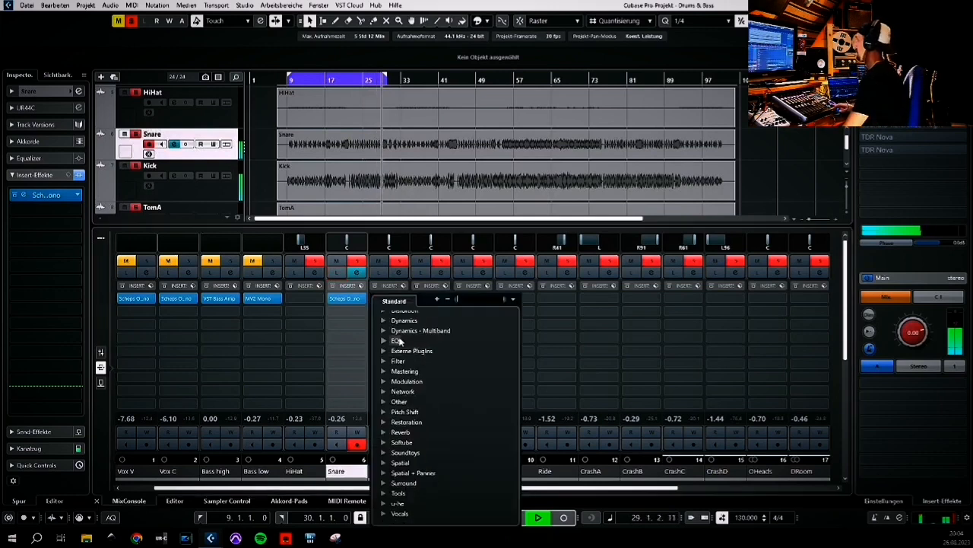
scroll(399, 342, "up", 3)
left_click(383, 348)
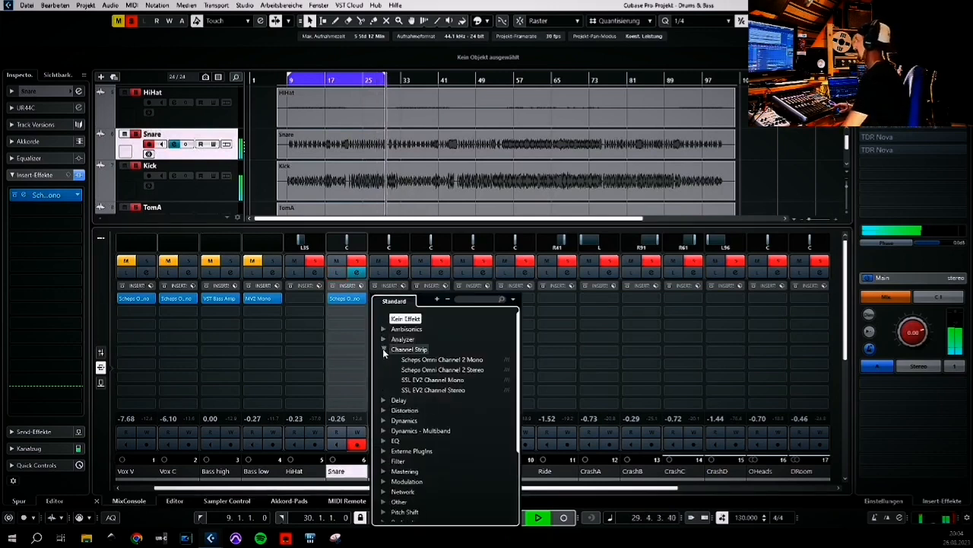
left_click(433, 359)
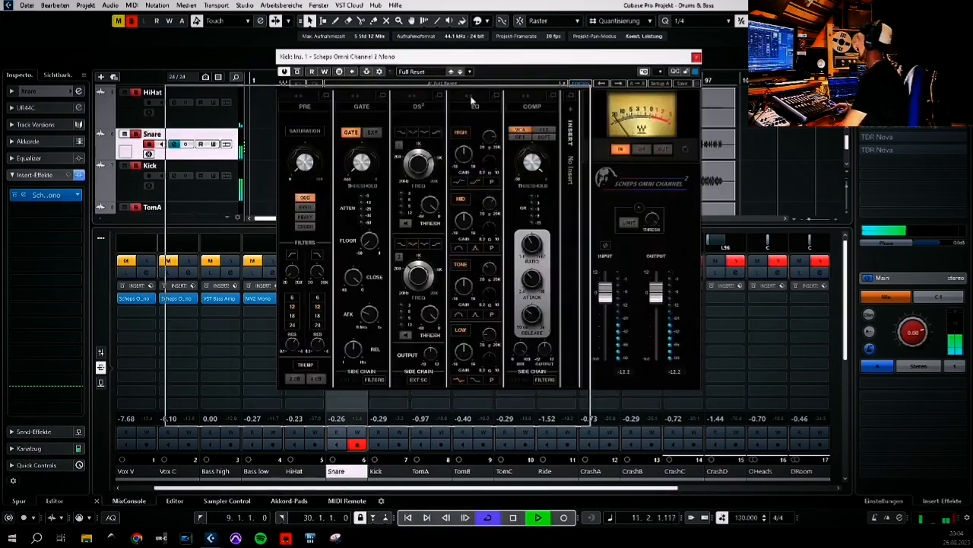
left_click_drag(582, 64, 429, 99)
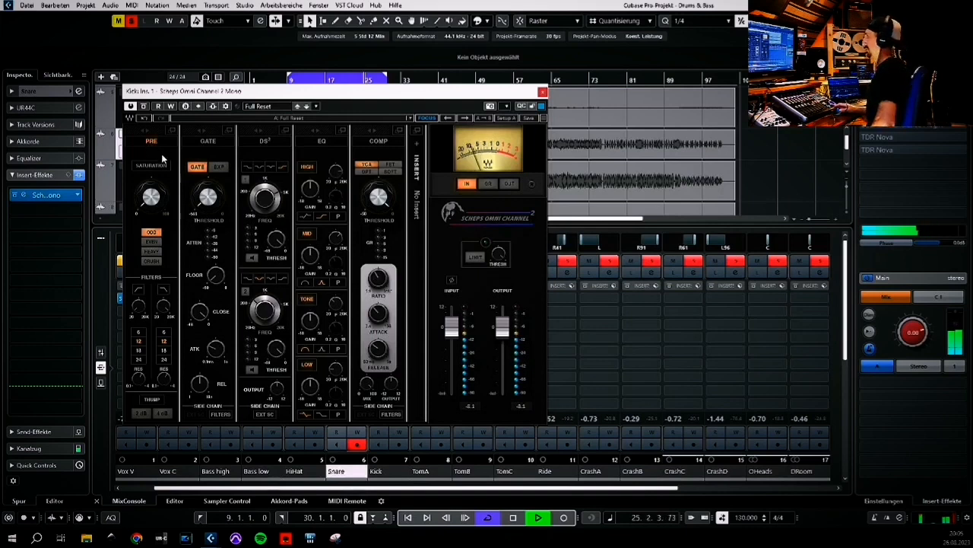
left_click_drag(321, 91, 93, 68)
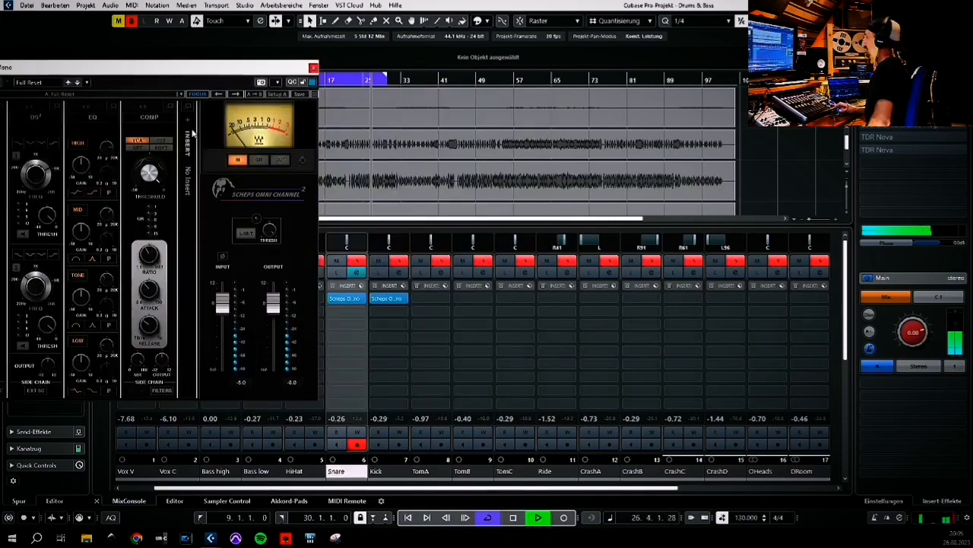
left_click(382, 273)
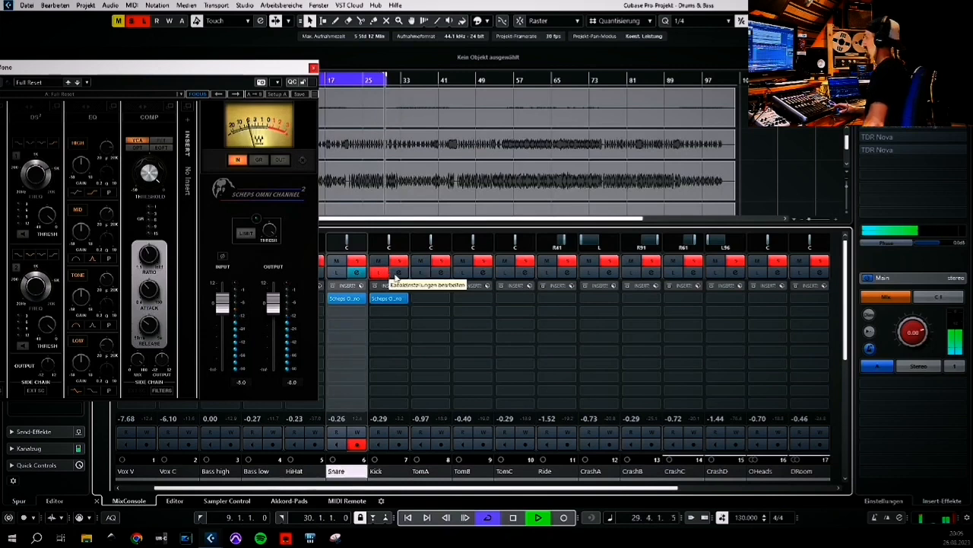
left_click(395, 274)
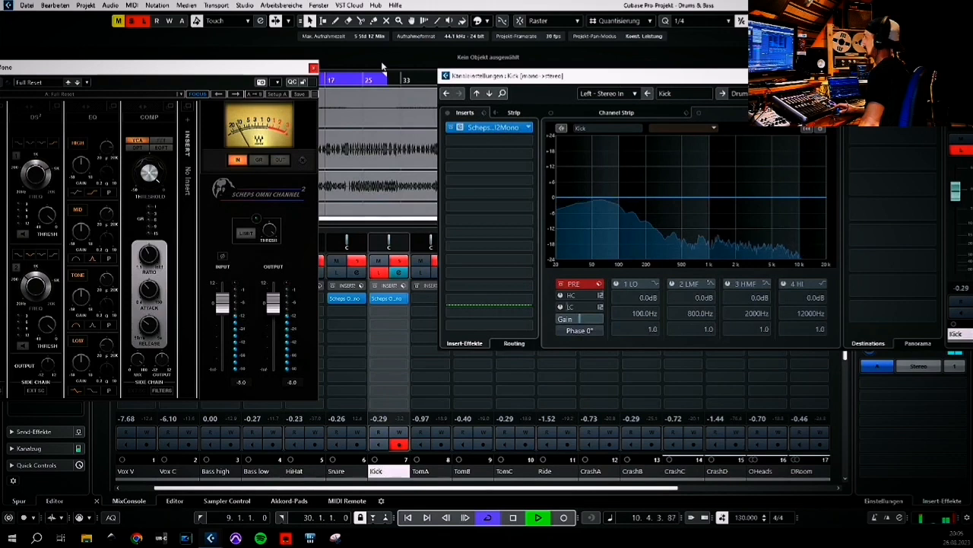
left_click_drag(289, 67, 455, 57)
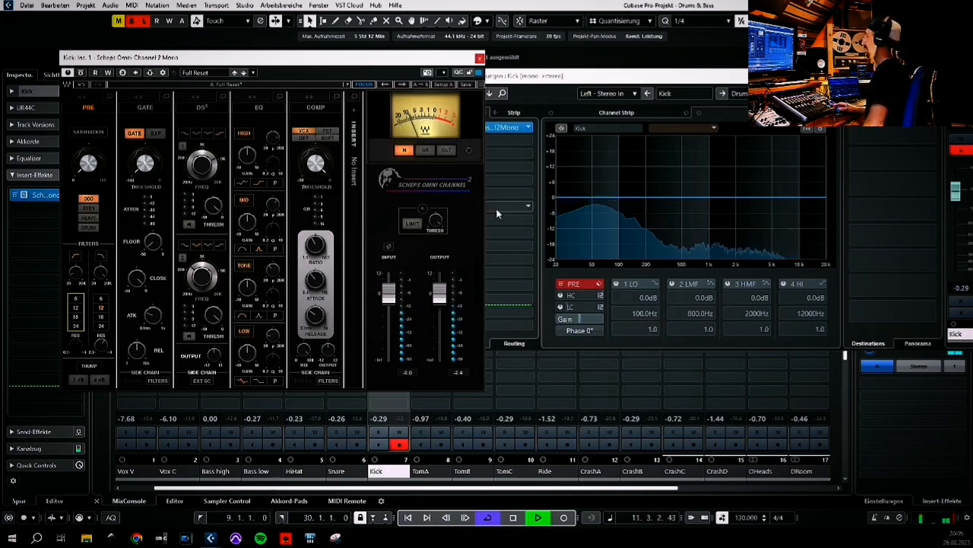
double_click(576, 307)
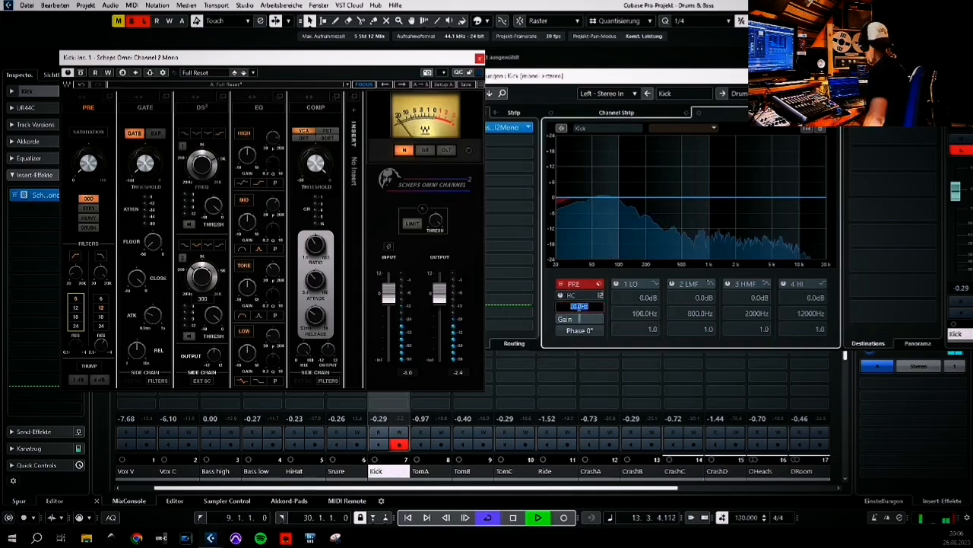
type("55")
key("Return")
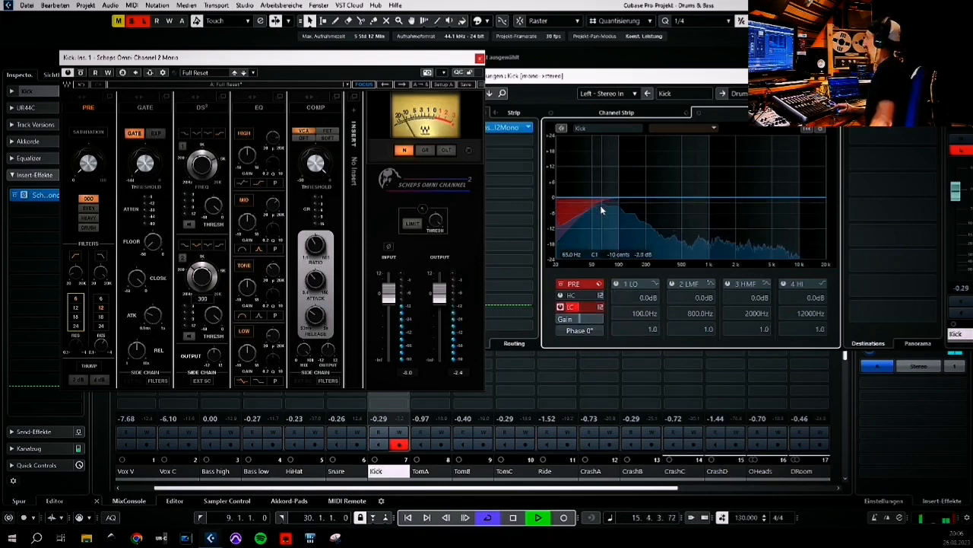
Set the Kick channel low-cut slope to 24 dB/Oct
left_click(601, 306)
left_click(612, 308)
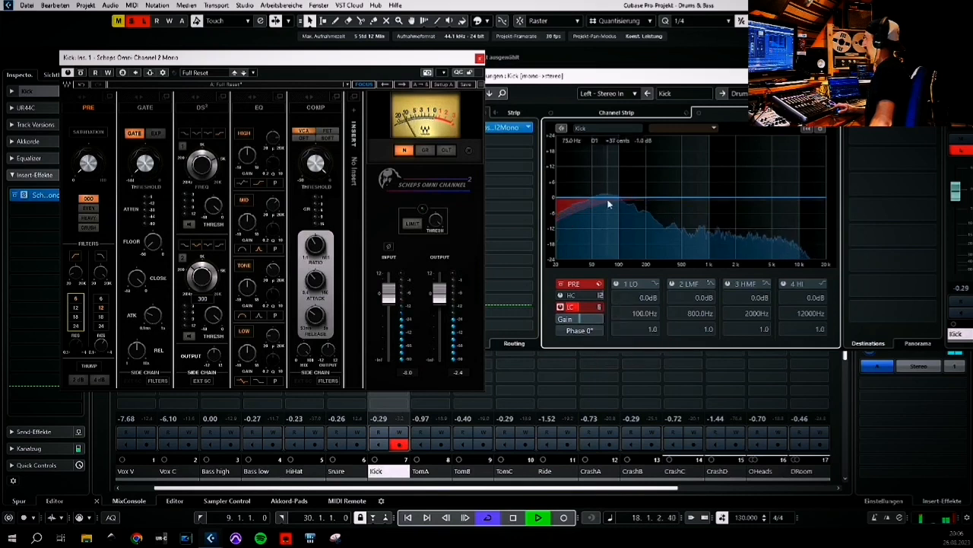
left_click(601, 306)
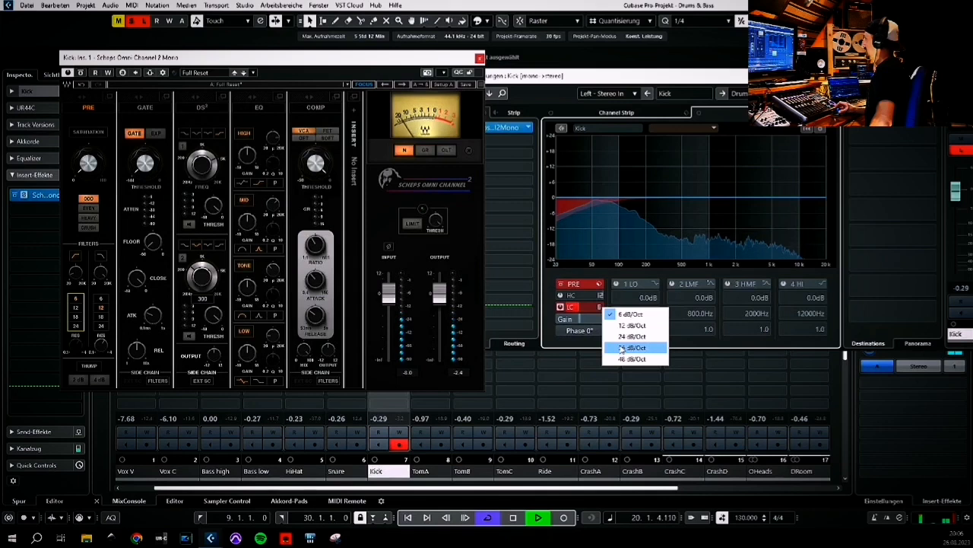
left_click(628, 336)
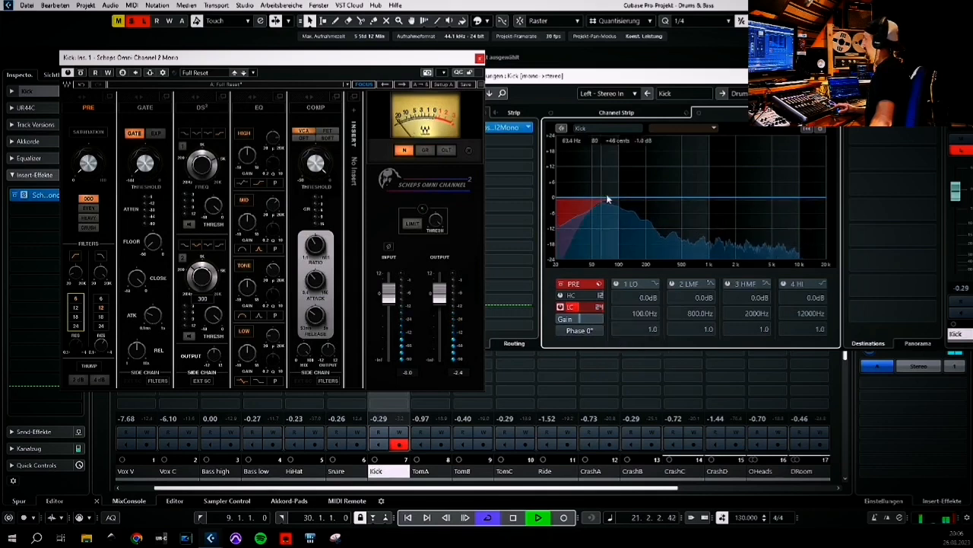
Change the low-cut slope to 6 dB/Oct and toggle the low-cut filter off and on to compare
left_click(601, 307)
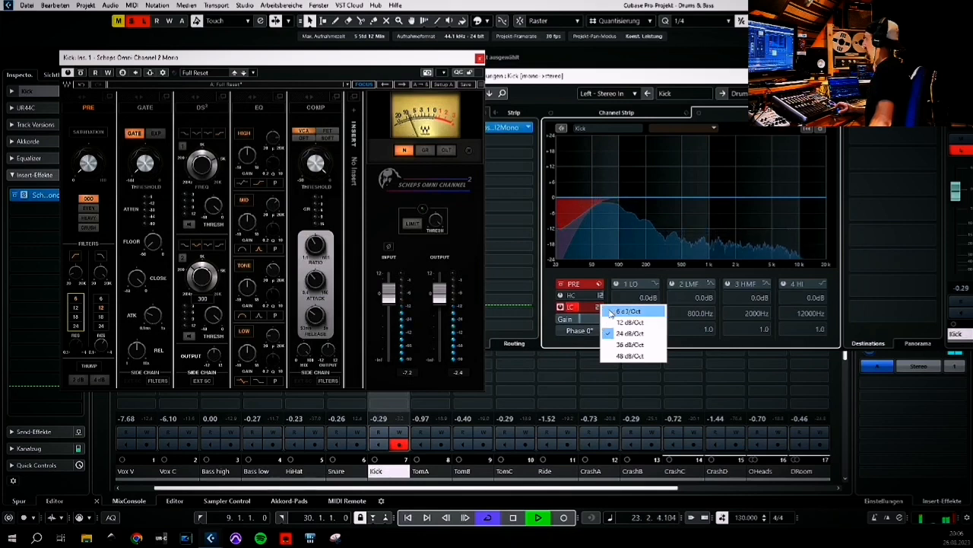
left_click(617, 311)
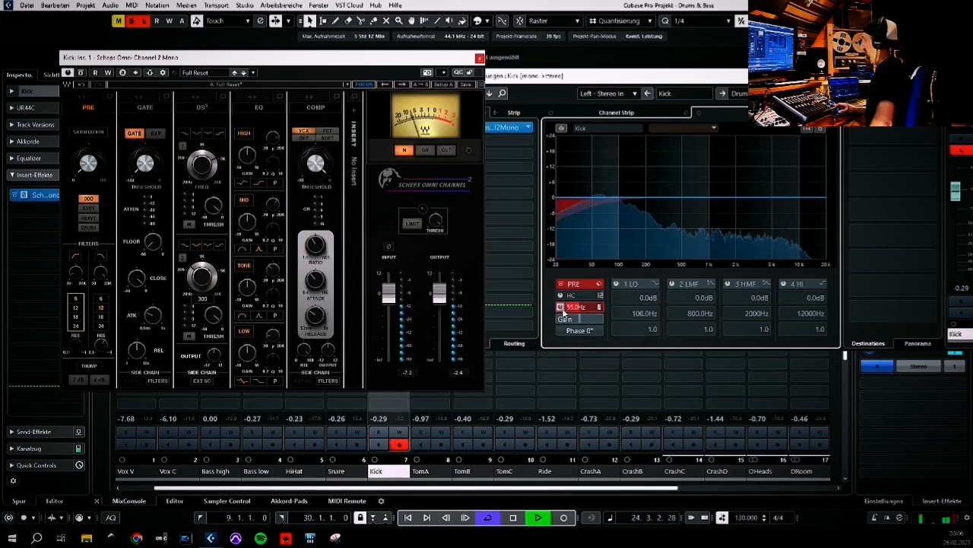
left_click(560, 307)
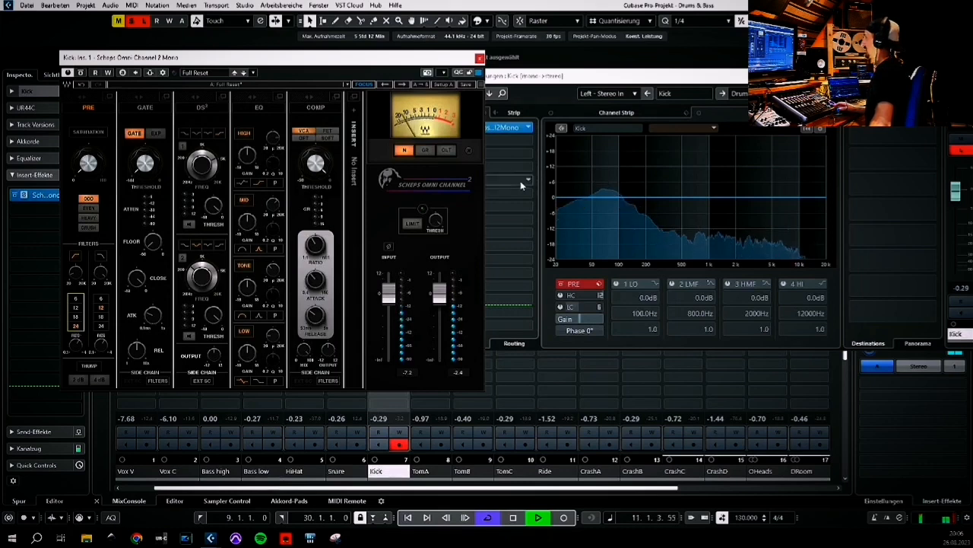
left_click(562, 306)
Toggle the TDR Nova insert on the Main output channel
left_click_drag(624, 76, 577, 91)
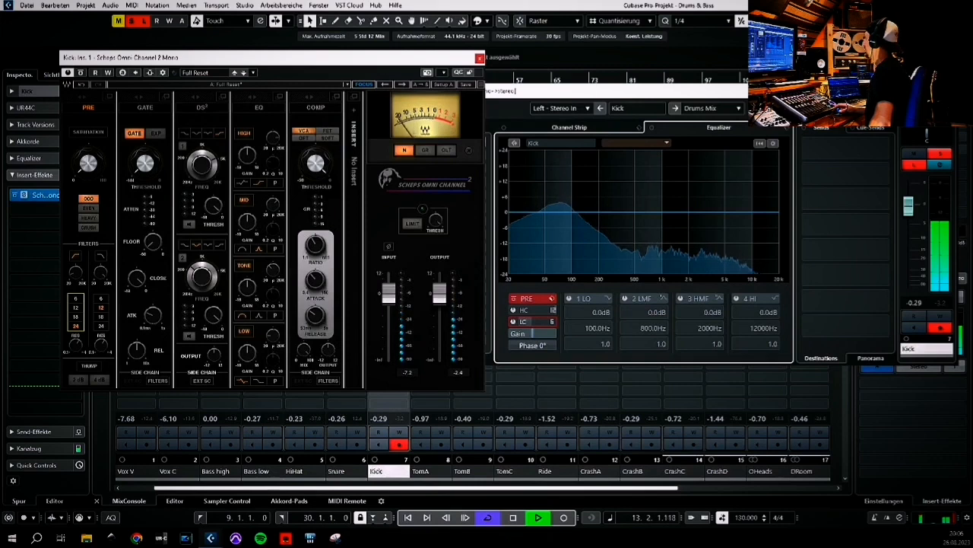
left_click_drag(713, 92, 544, 100)
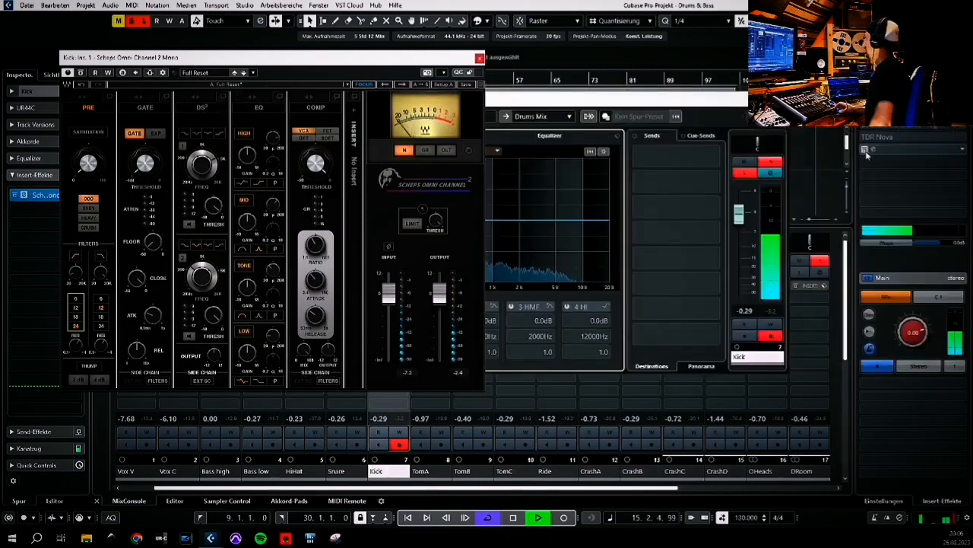
left_click(869, 151)
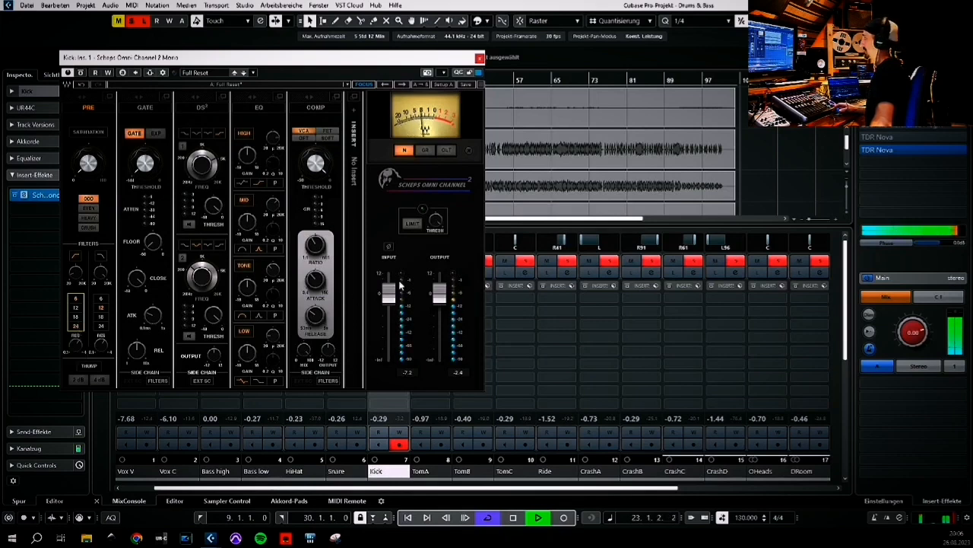
Lower the Scheps output fader slightly and raise the high-pass filter resonance to about 1.15
left_click_drag(441, 298, 442, 303)
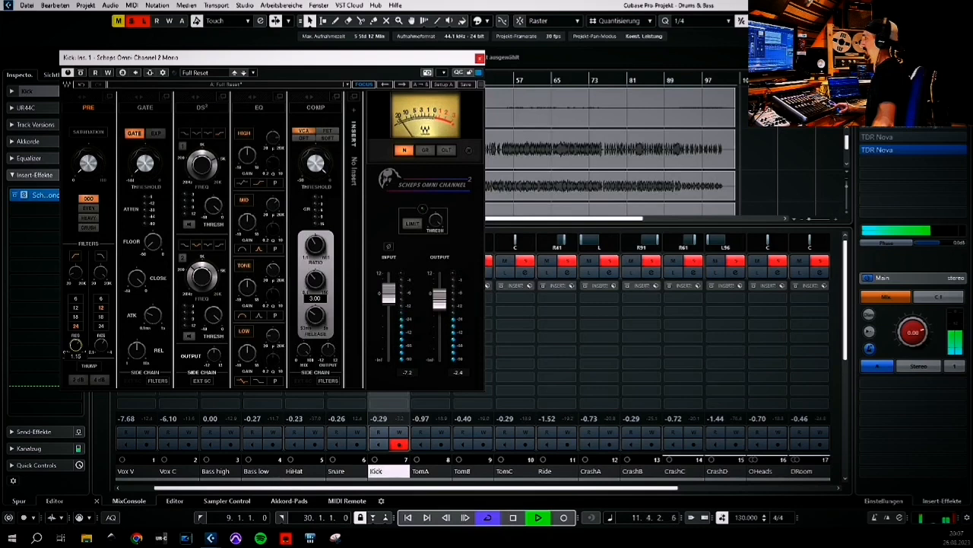
left_click_drag(76, 346, 75, 341)
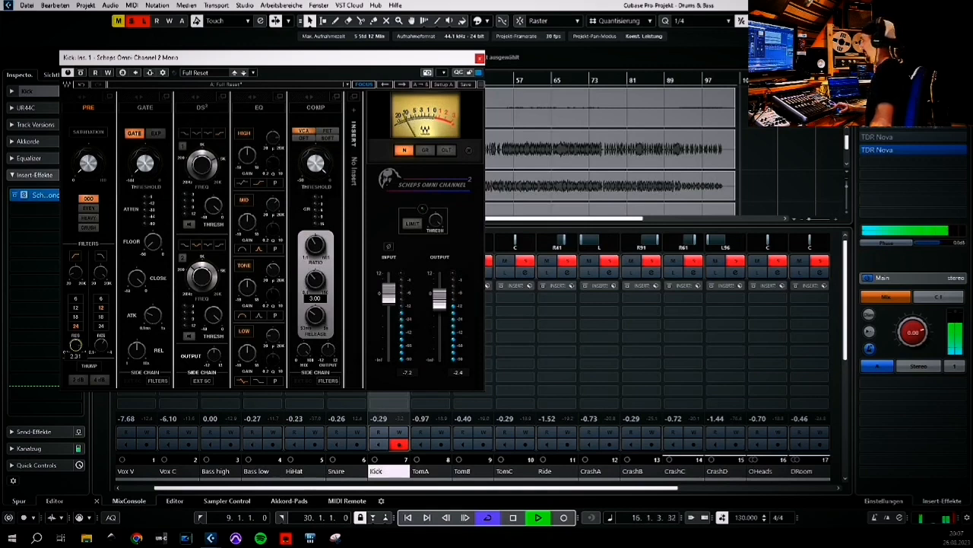
Toggle the TDR Nova insert back and raise the high-pass filter resonance further, past about 1.33
left_click(863, 150)
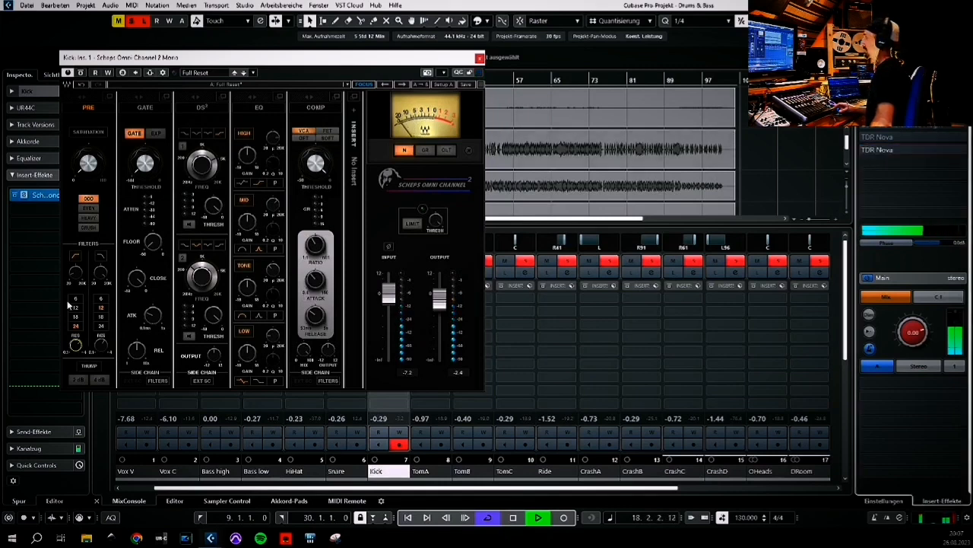
left_click(75, 348)
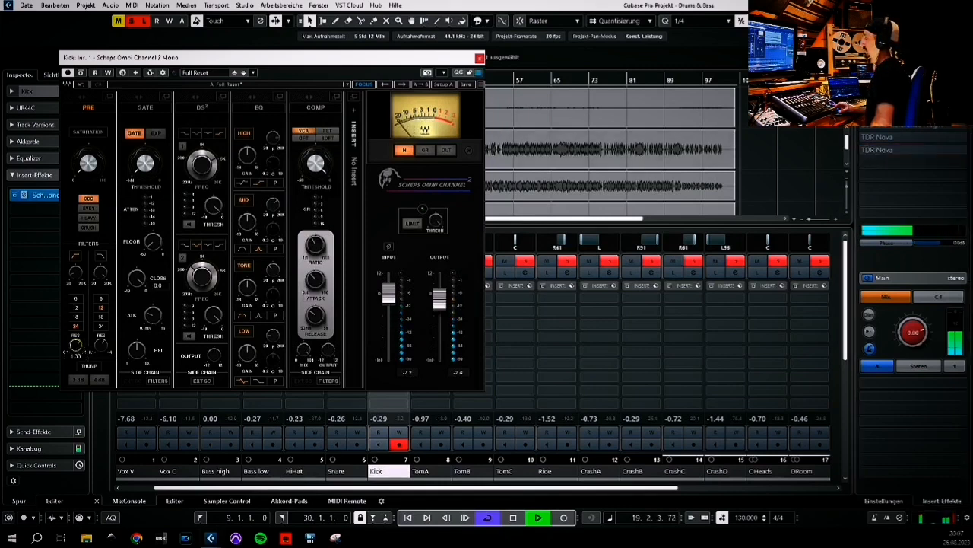
left_click_drag(75, 348, 75, 342)
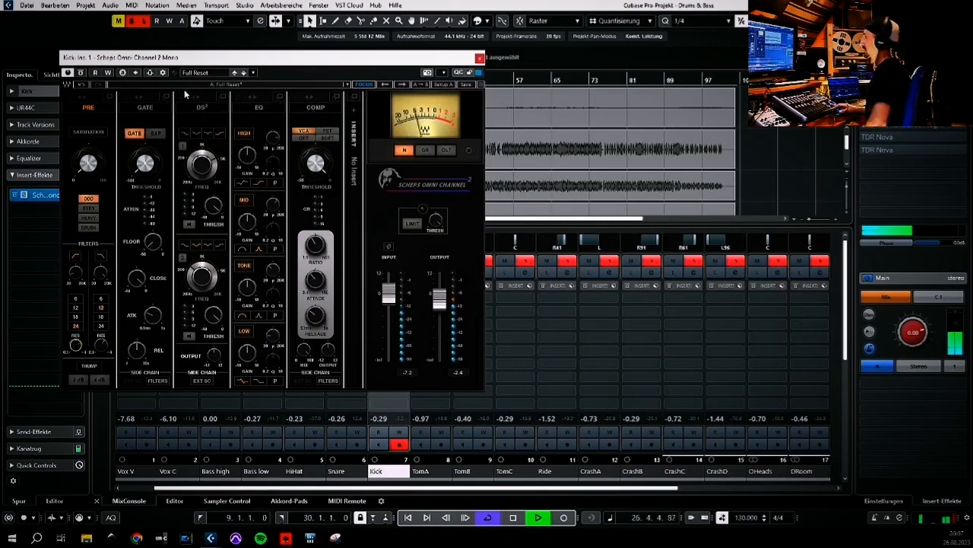
Move the EQ module ahead of the DS² module in the Scheps processing chain
left_click_drag(248, 101, 225, 103)
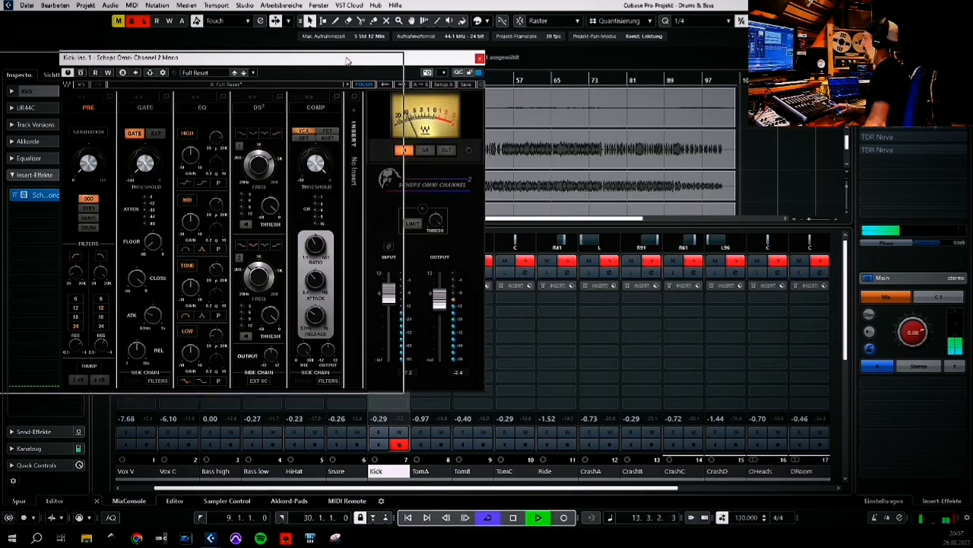
left_click_drag(432, 57, 319, 62)
left_click(399, 272)
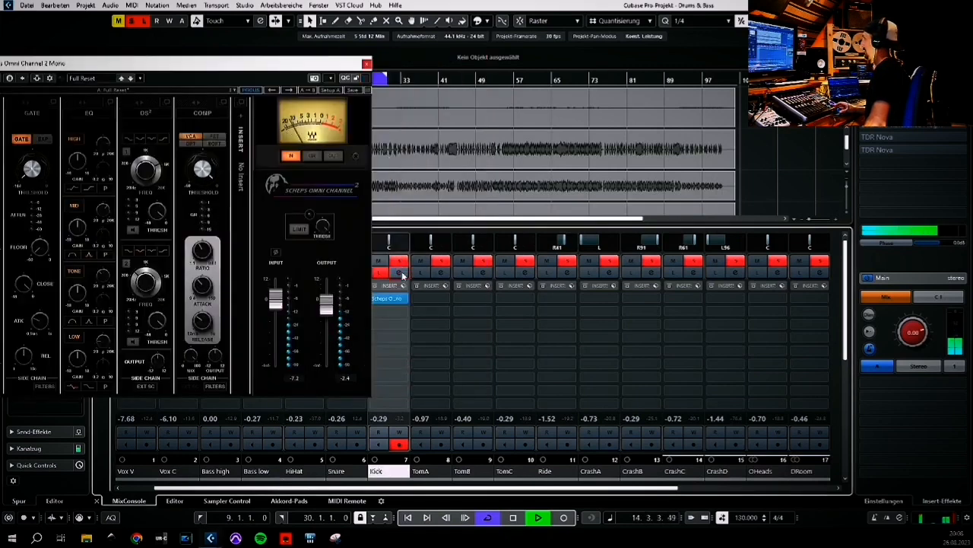
left_click(573, 90)
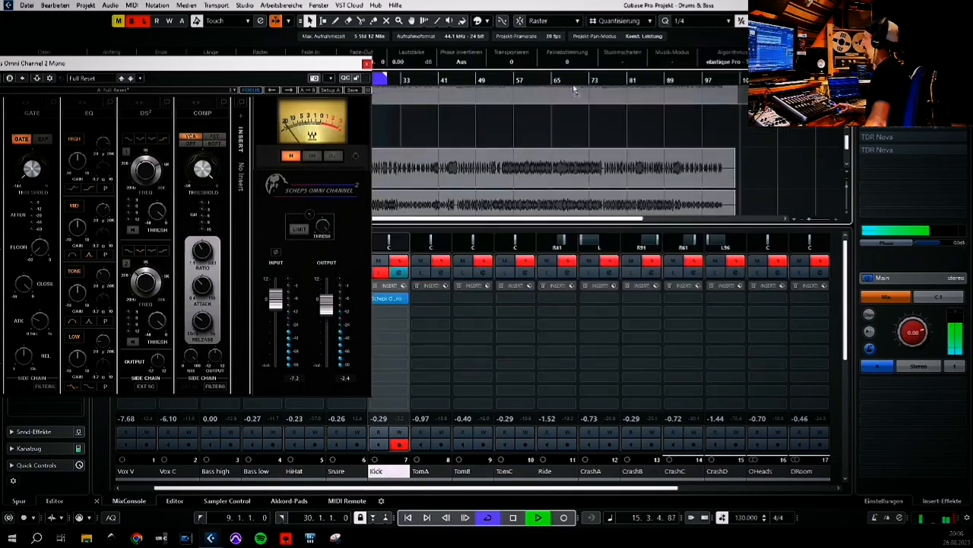
left_click(451, 200)
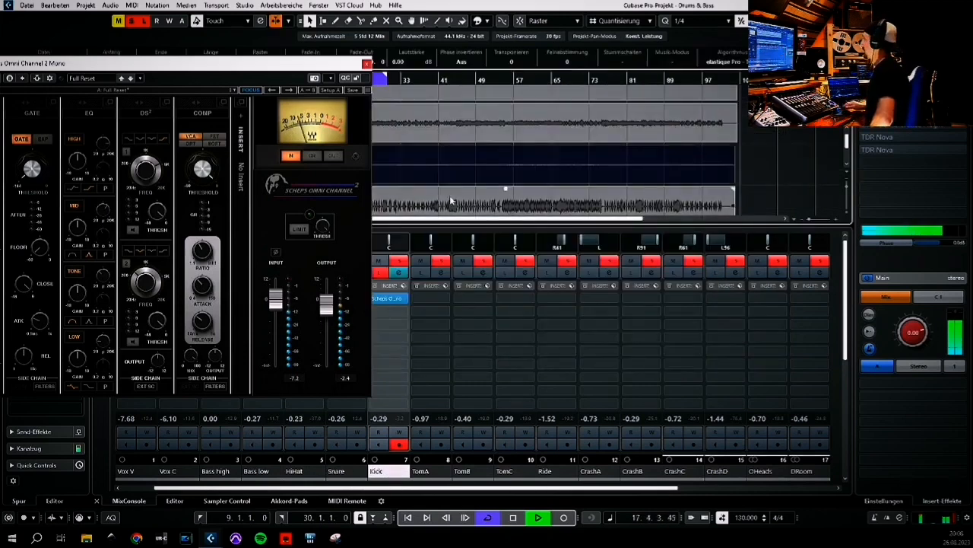
left_click(399, 273)
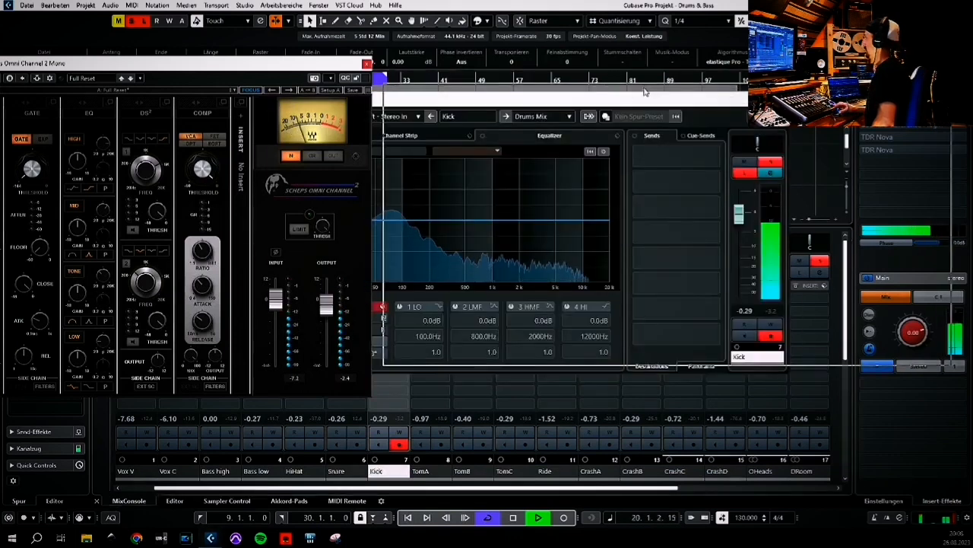
left_click(624, 296)
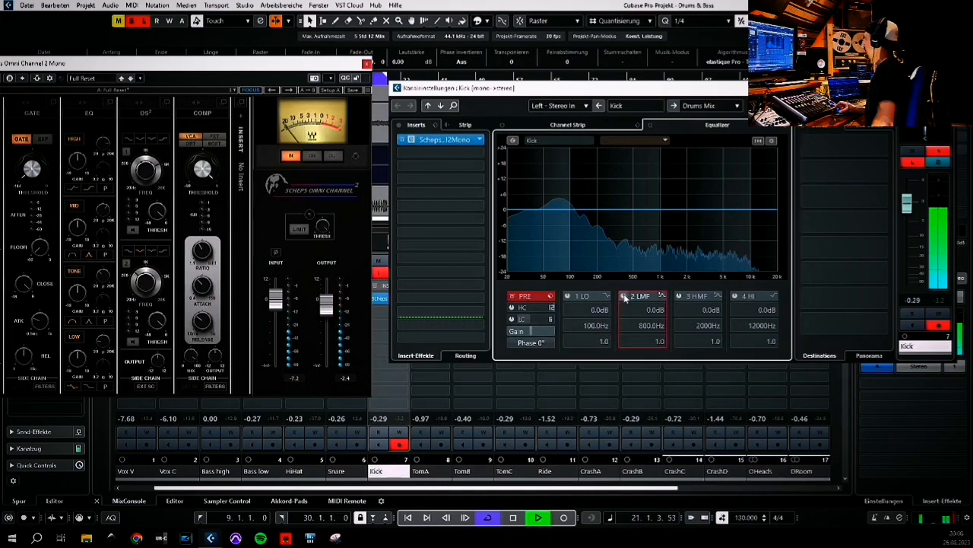
mouse_move(652, 210)
left_mouse_down()
mouse_move(525, 171)
mouse_move(598, 156)
mouse_move(603, 174)
mouse_move(564, 178)
mouse_move(602, 182)
mouse_move(599, 214)
left_mouse_up()
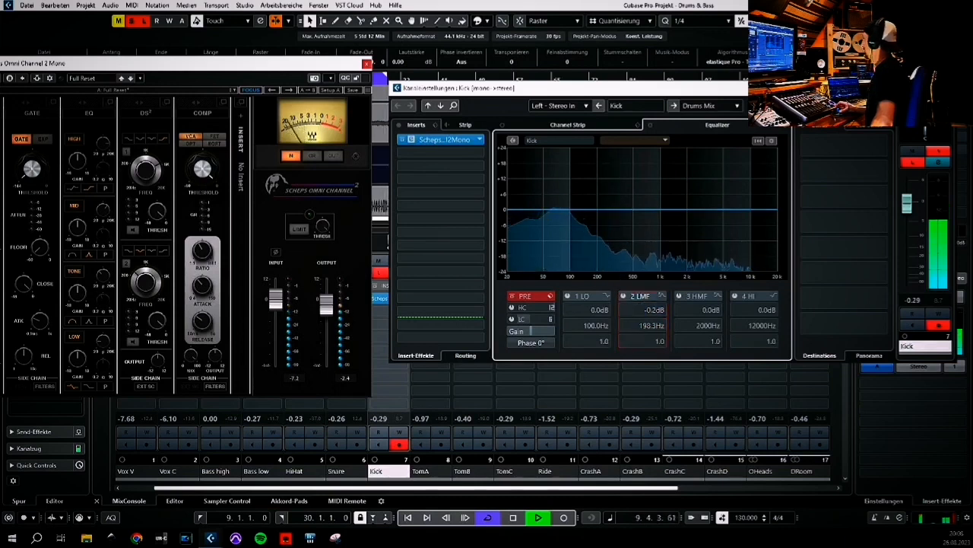
Adjust the Scheps EQ low band frequency to about 137 Hz and tweak its gain on the kick
left_click_drag(297, 64, 405, 58)
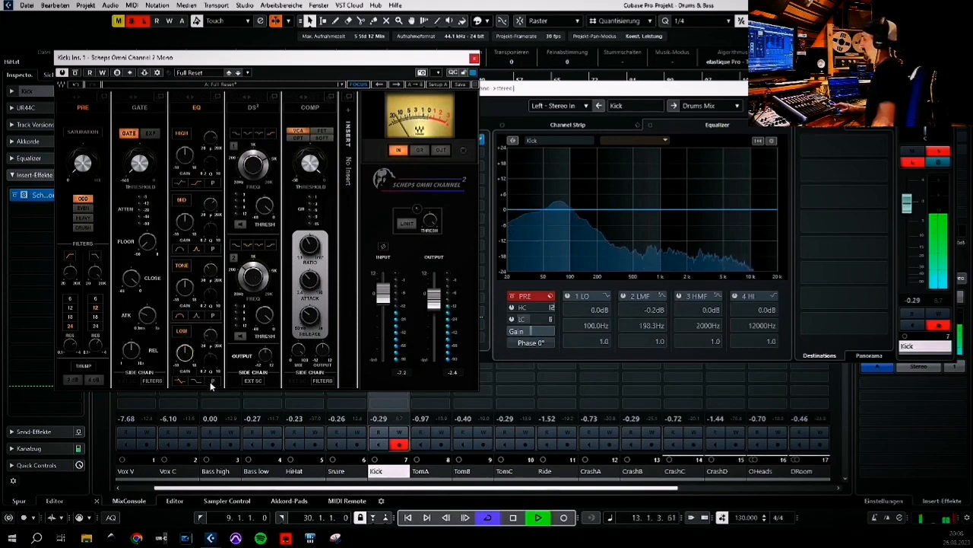
left_click_drag(211, 335, 211, 334)
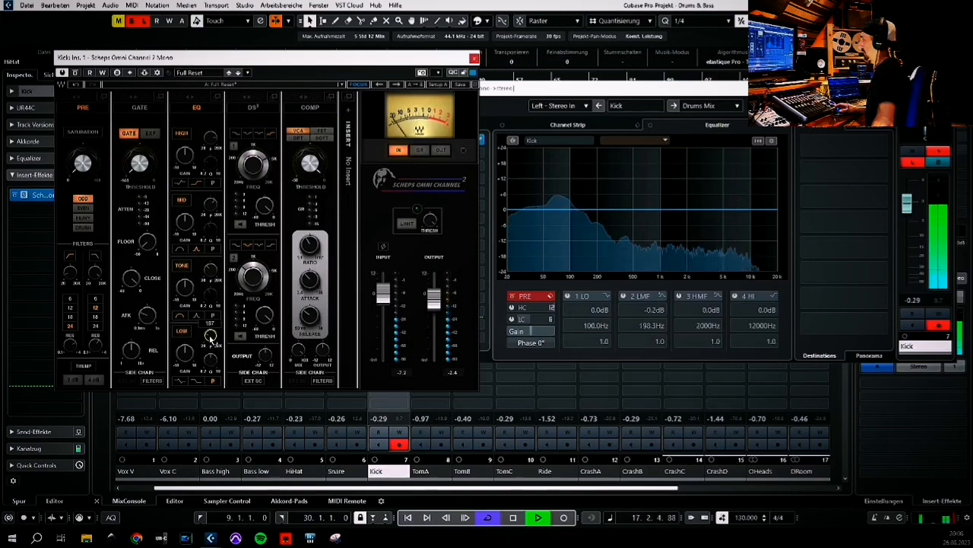
left_click(212, 362)
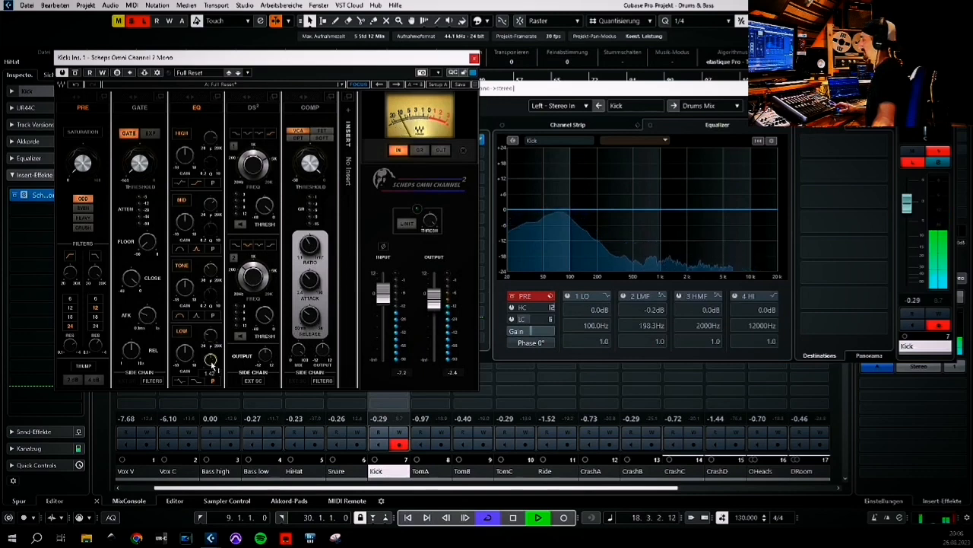
left_click(184, 354)
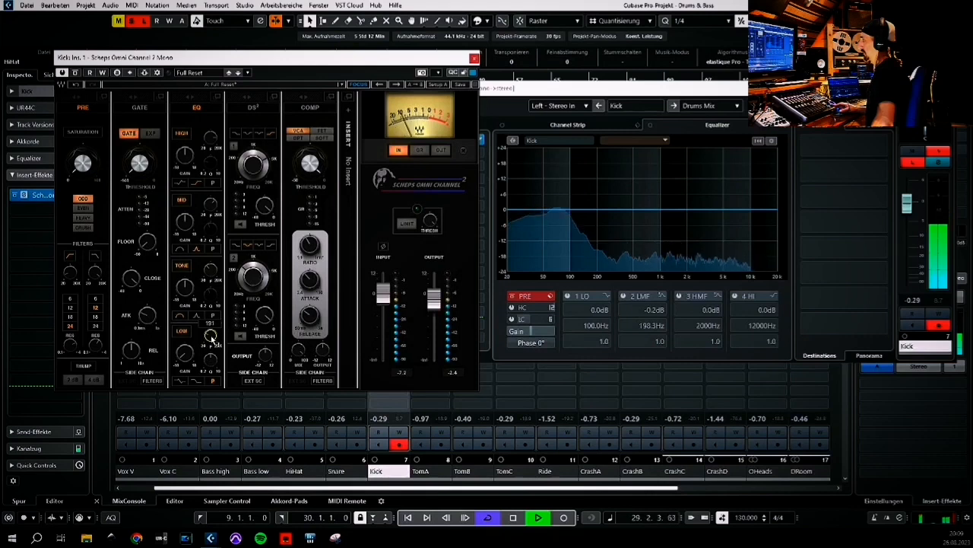
Adjust the Scheps EQ low band knob on the kick further
left_click(184, 355)
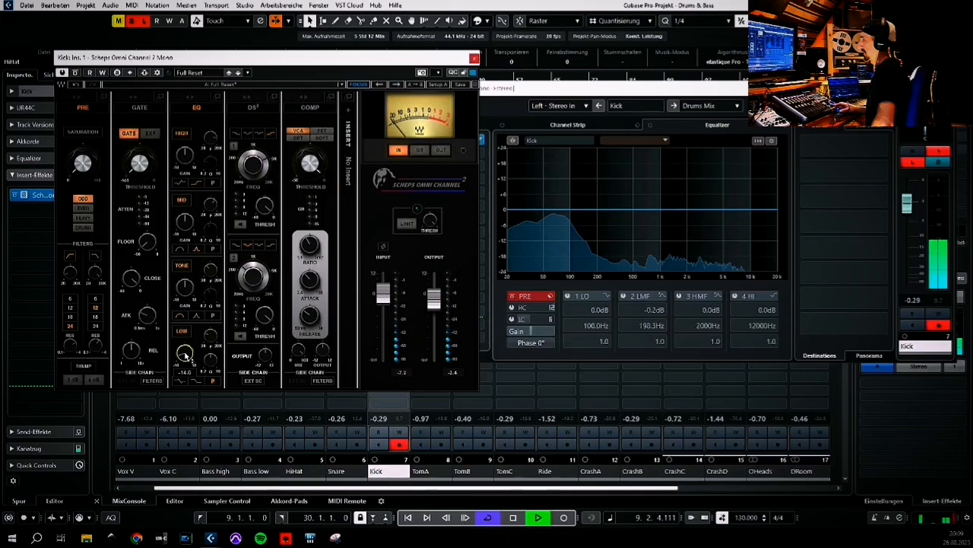
scroll(184, 356, "up", 3)
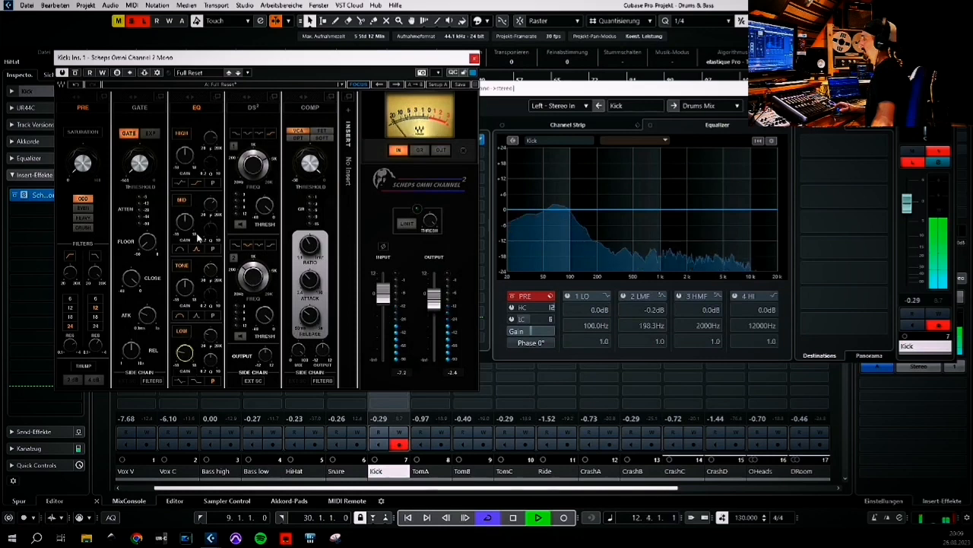
Set the Scheps EQ mid band frequency to about 2880 Hz and adjust its gain on the kick
left_click(206, 207)
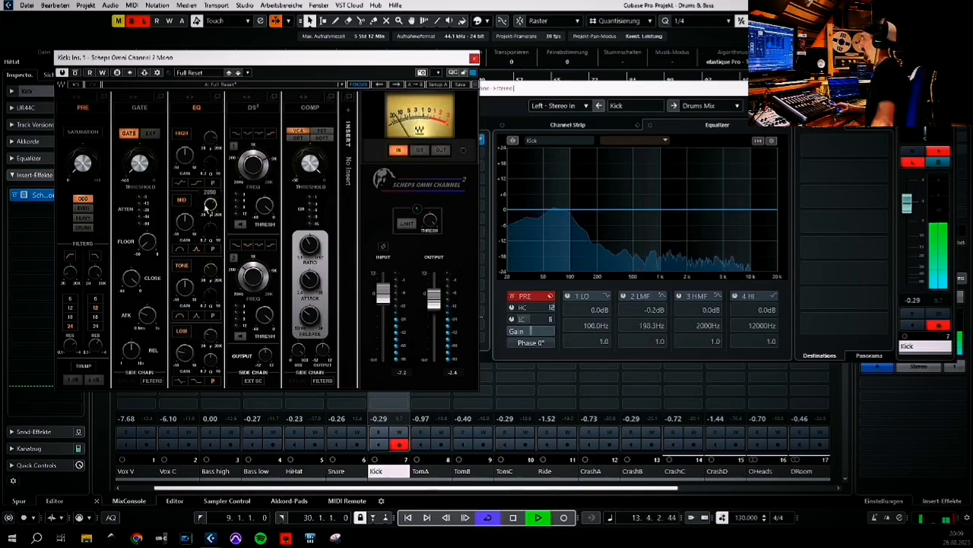
left_click(184, 227)
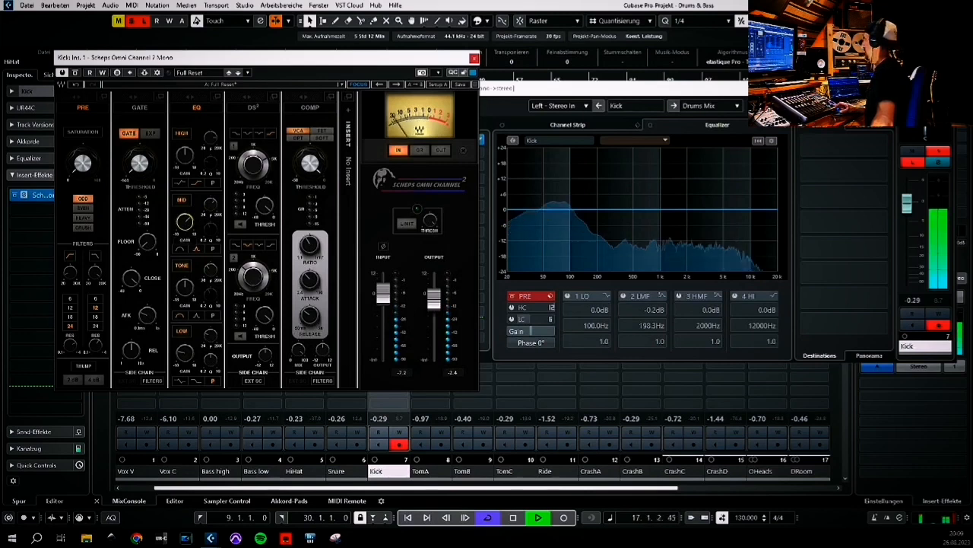
left_click_drag(639, 88, 529, 99)
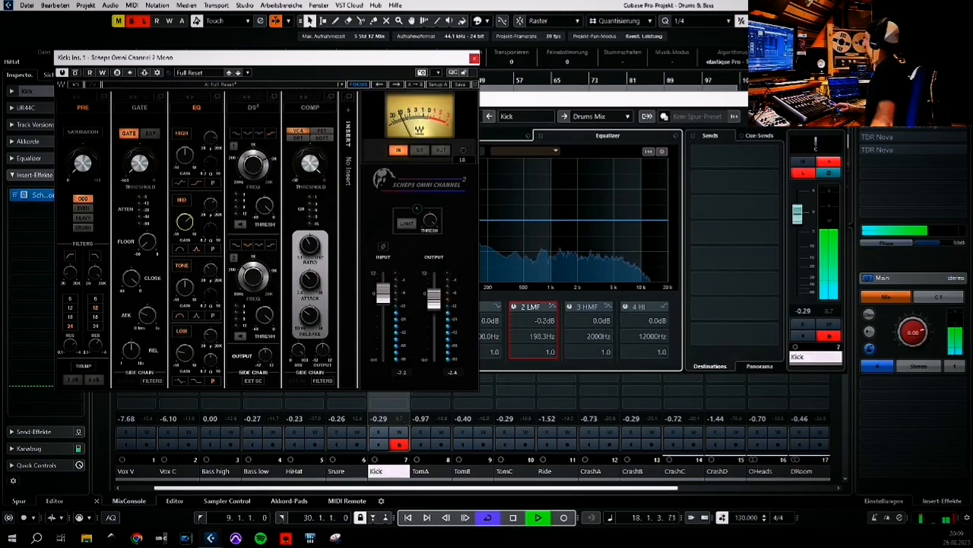
left_click(883, 140)
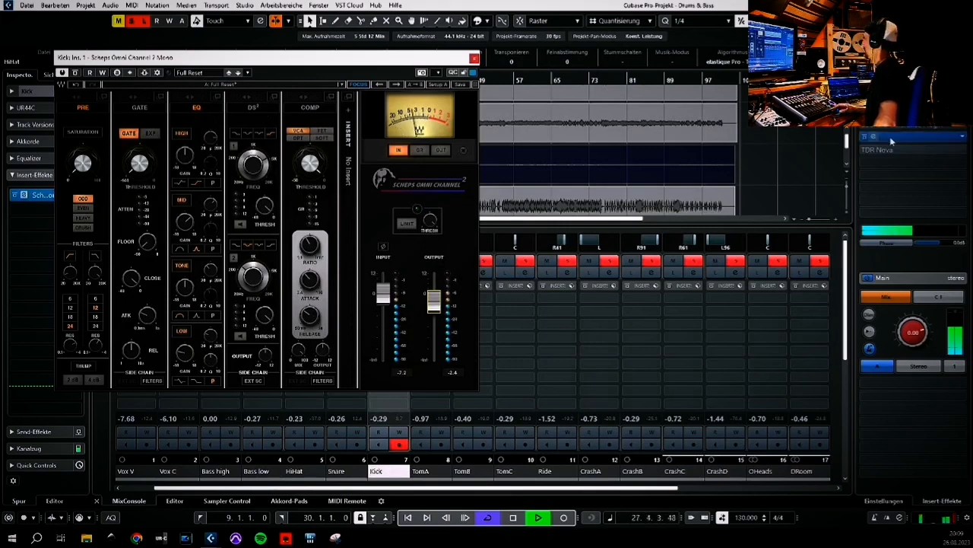
left_click(864, 138)
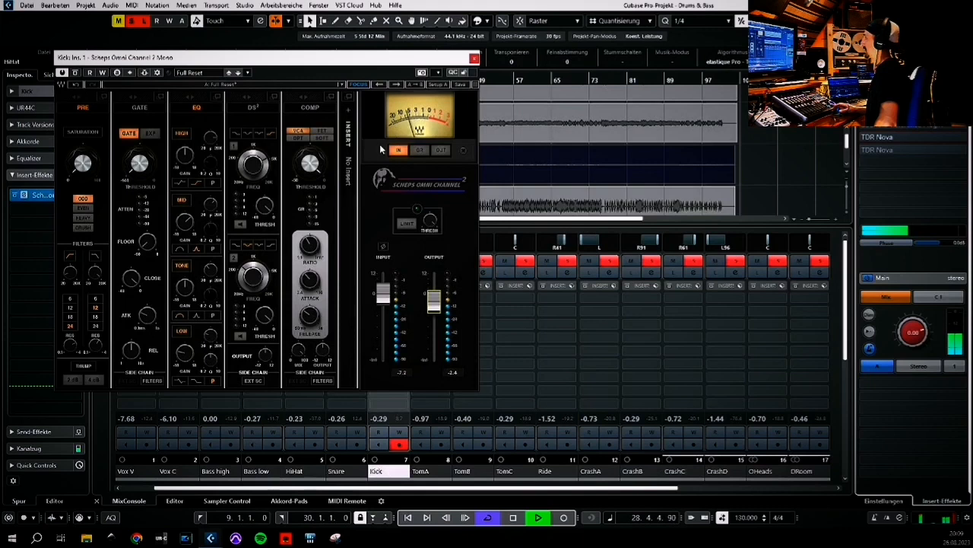
Switch the Scheps compressor to FET mode and set threshold about -24.77, release about 104.6 and attack about 6.68
left_click(327, 133)
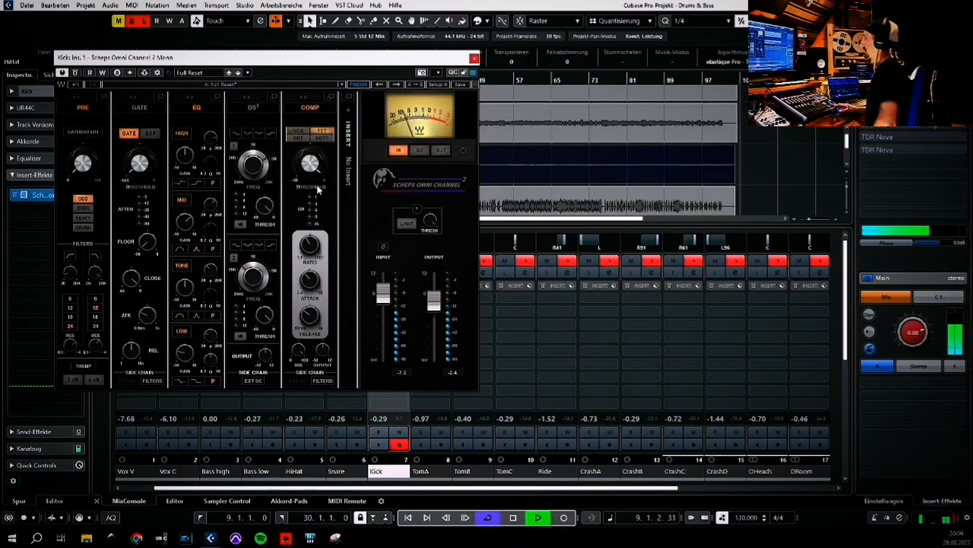
left_click_drag(305, 169, 304, 170)
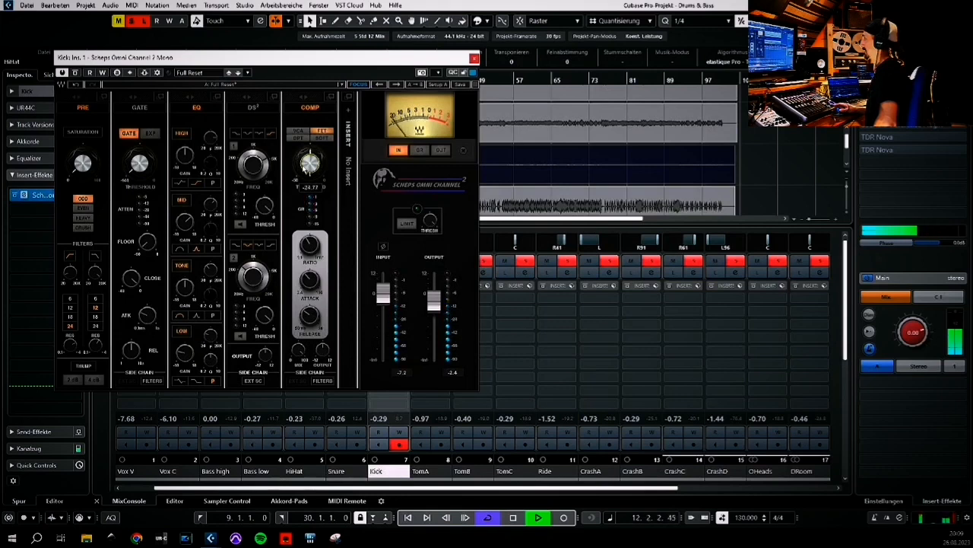
left_click(311, 316)
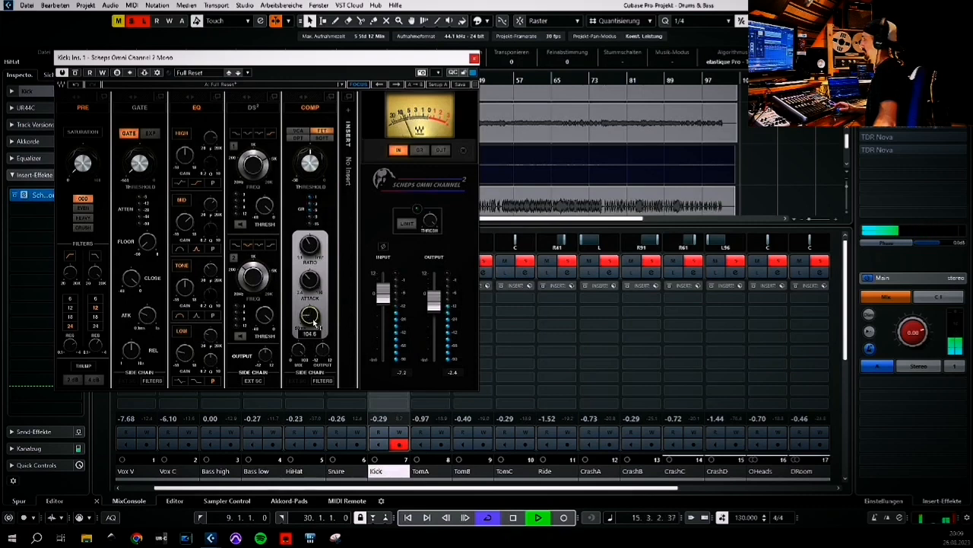
mouse_move(308, 280)
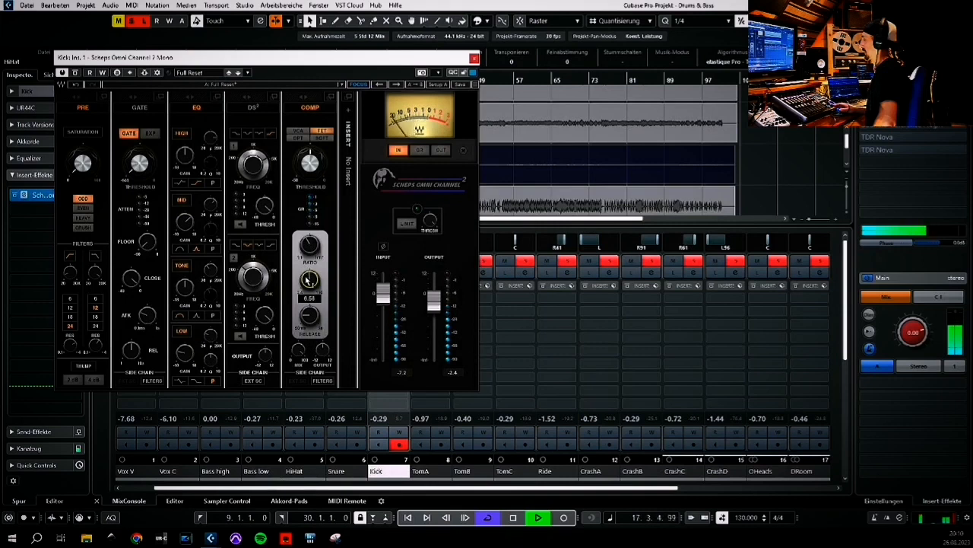
mouse_move(319, 174)
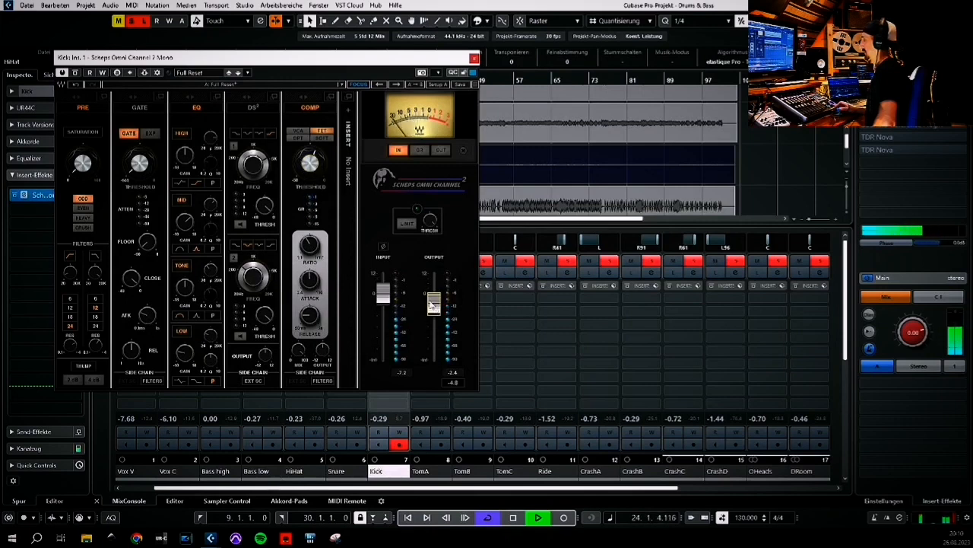
Bypass the Scheps plugin on and off to compare, then close its window
left_click(76, 72)
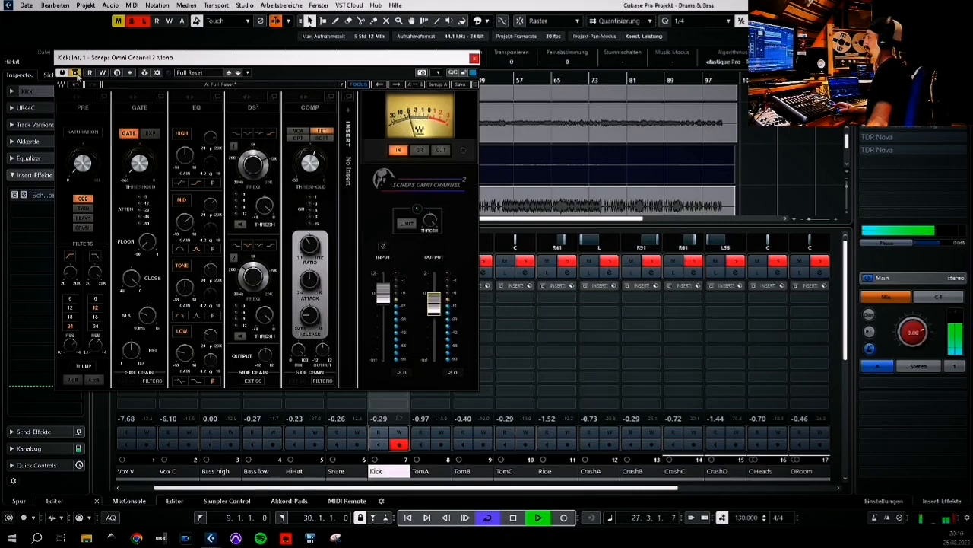
left_click(76, 72)
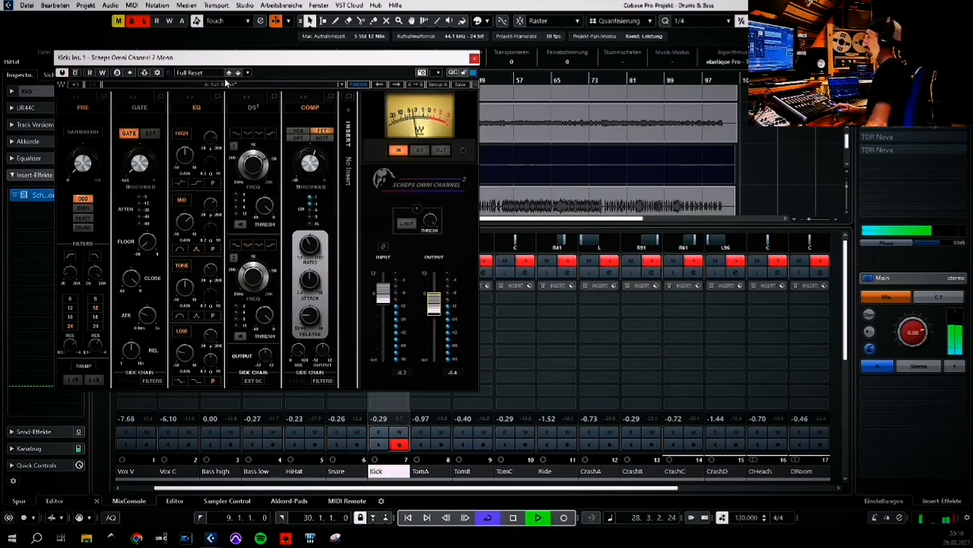
left_click(474, 59)
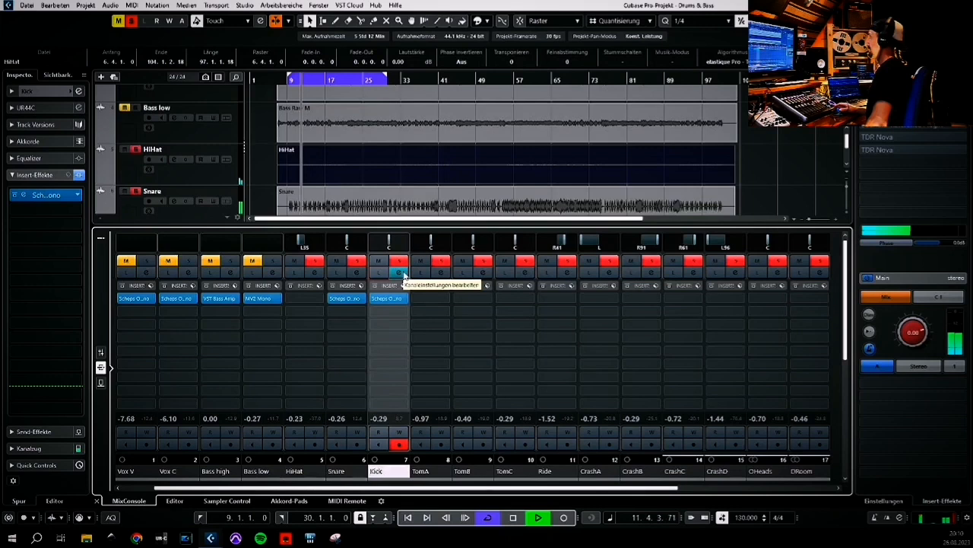
Select the Snare, Kick, TomA, TomB and TomC channels and add an FX channel to the selected channels
left_click(514, 518)
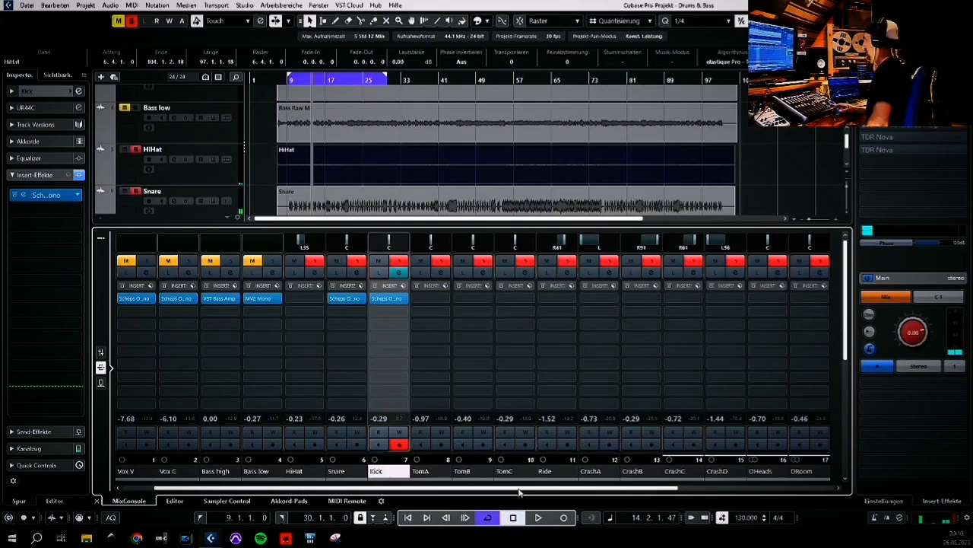
left_click_drag(524, 489, 543, 488)
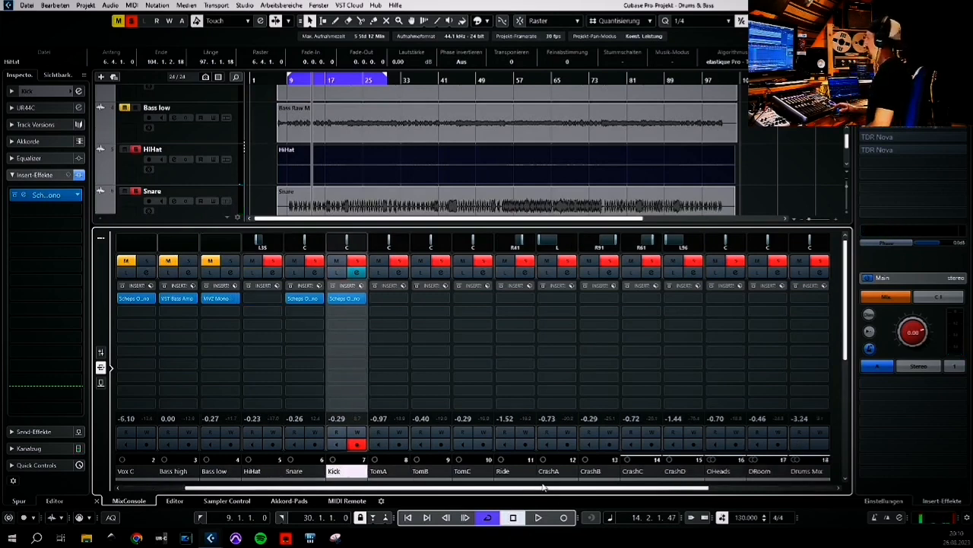
left_click(304, 474)
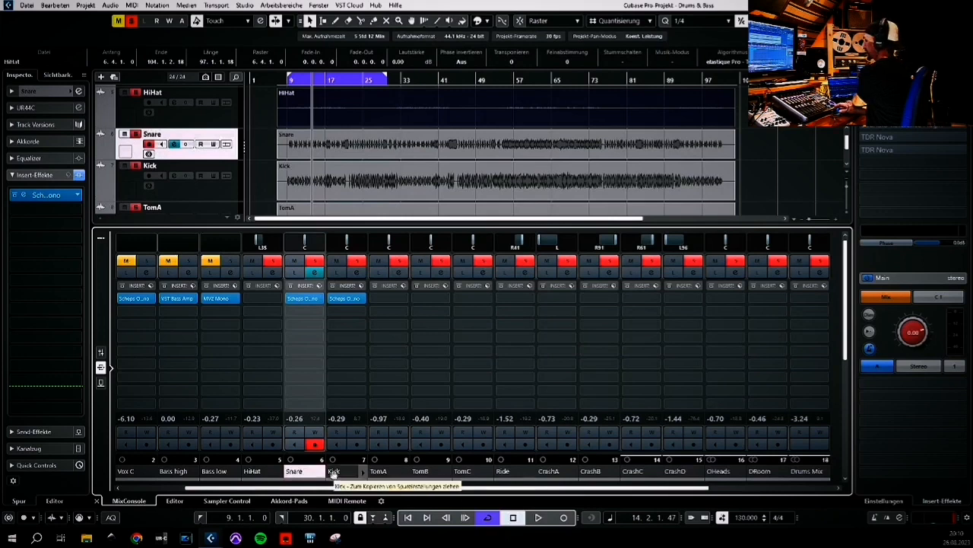
left_click(333, 472, "ctrl")
left_click(378, 472, "ctrl")
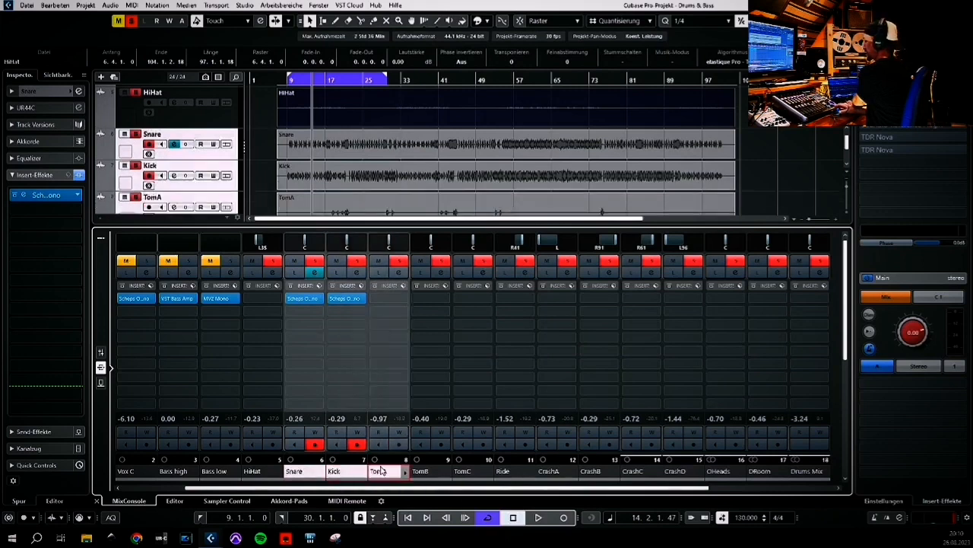
left_click(419, 471, "ctrl")
left_click(462, 472, "ctrl")
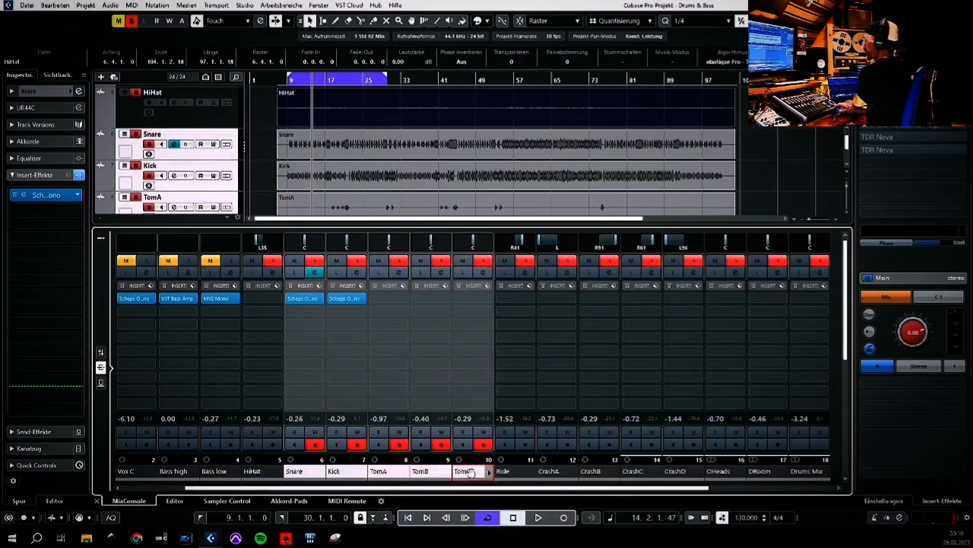
right_click(471, 472)
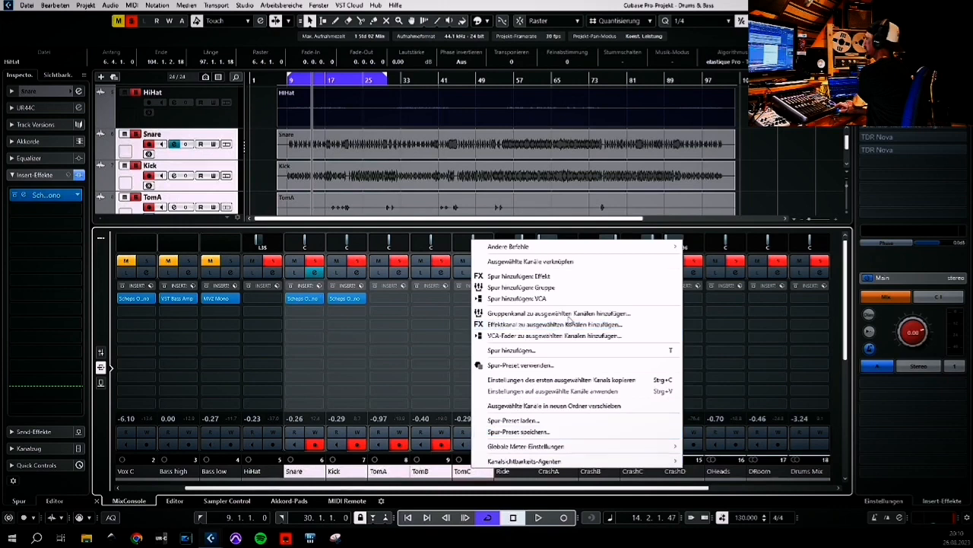
left_click(568, 326)
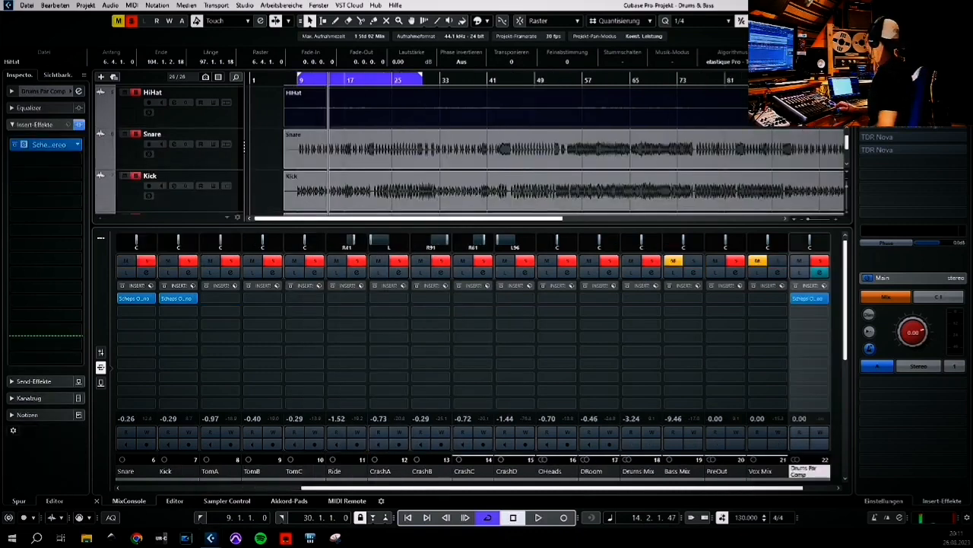
Open the Scheps Omni Channel on the Drums Par Comp channel and enable saturation in Even mode
left_click(809, 298)
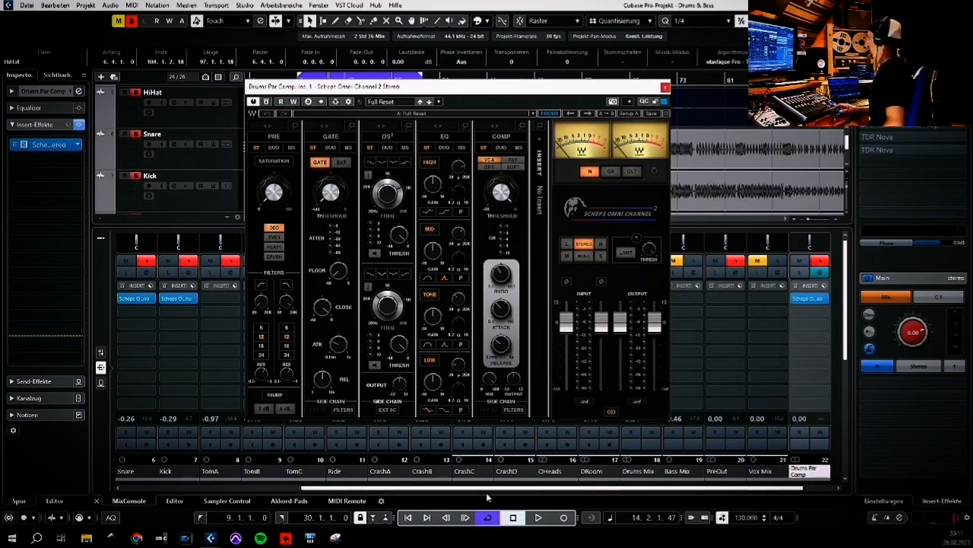
left_click(537, 518)
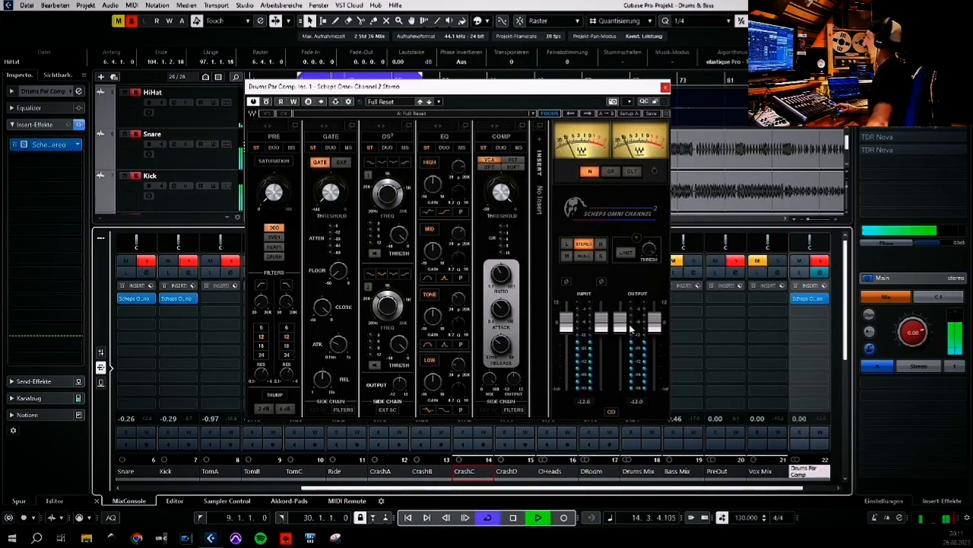
left_click(277, 200)
left_click_drag(277, 202, 277, 202)
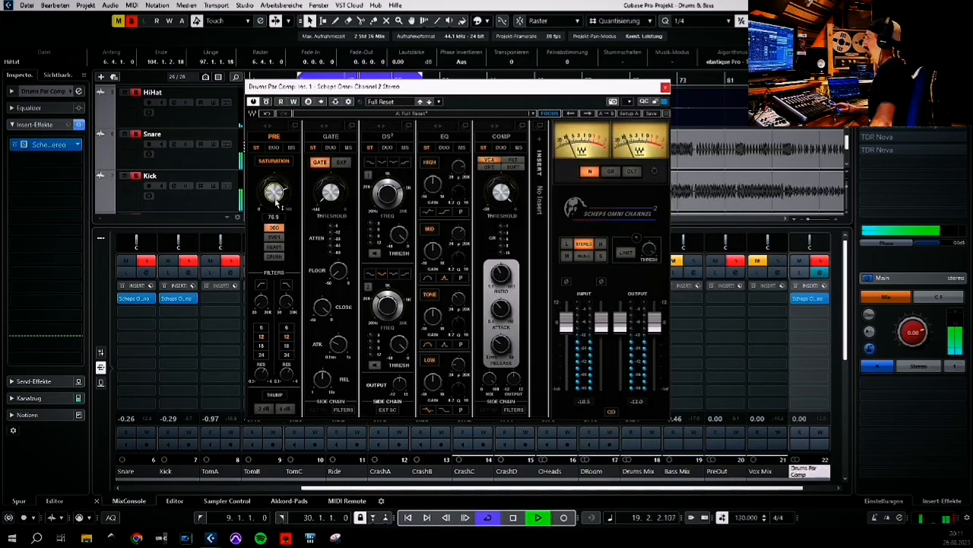
left_click(281, 238)
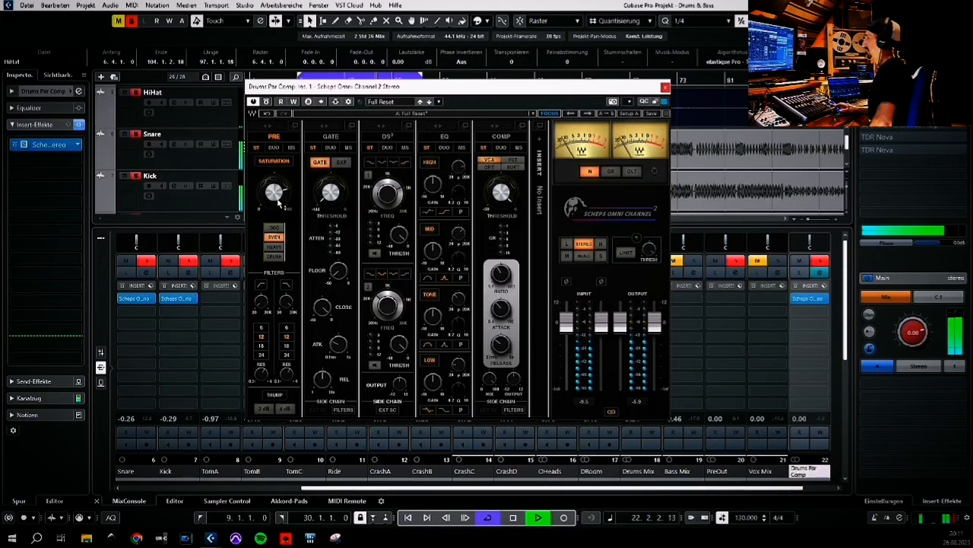
Switch the Drums Par Comp compressor to FET mode, adjust its threshold, and close the plugin window
left_click(513, 161)
left_click_drag(507, 199, 507, 200)
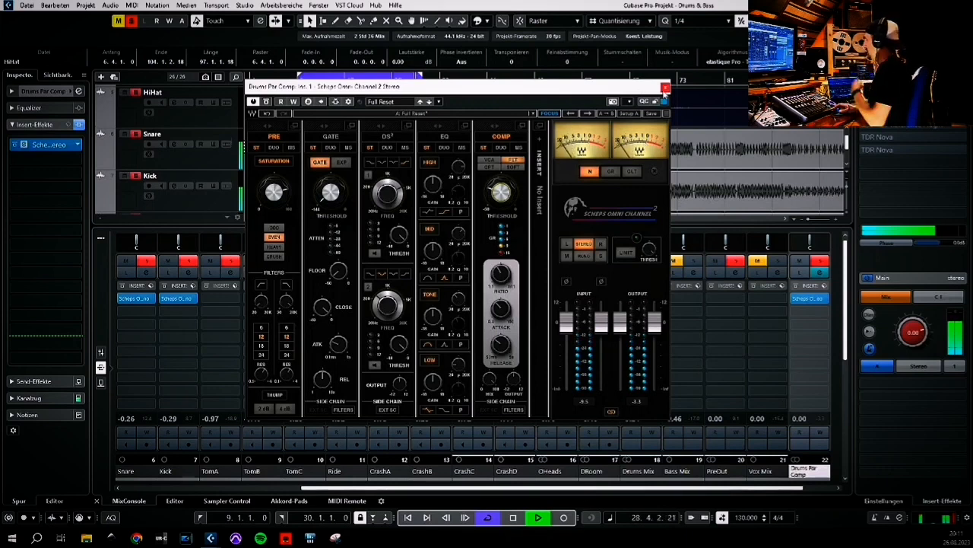
left_click(665, 89)
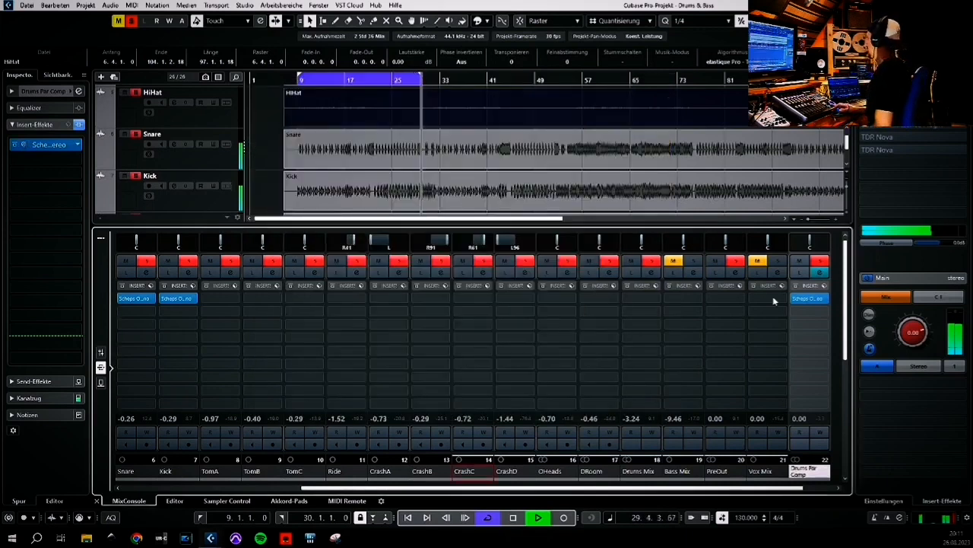
Lower the Drums Par Comp channel fader to about -13.9 dB
left_click(100, 351)
left_click_drag(797, 314, 797, 369)
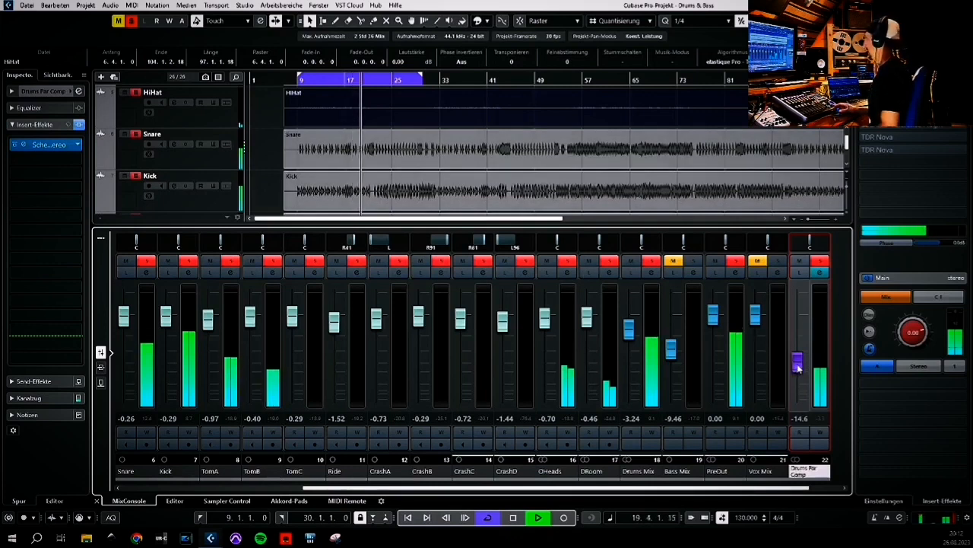
left_click_drag(798, 369, 799, 367)
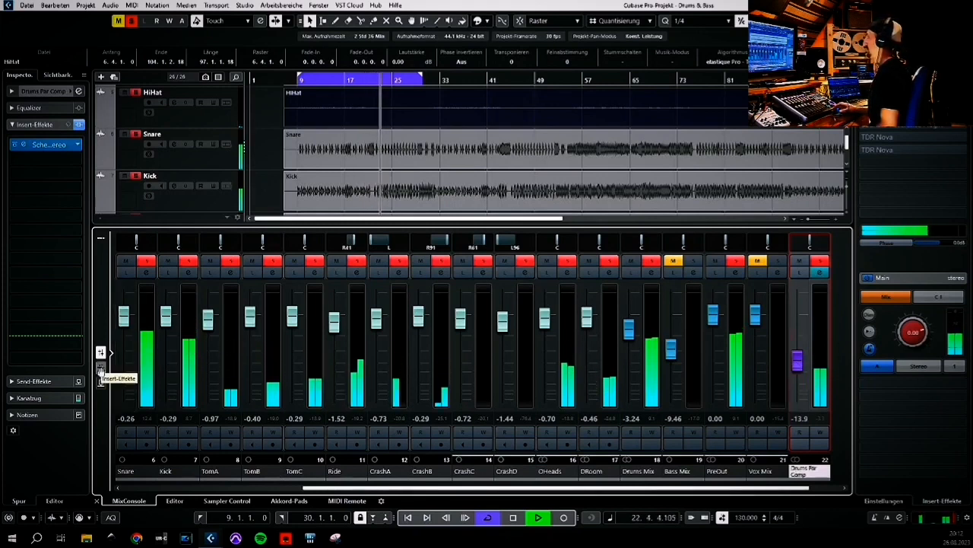
left_click(100, 369)
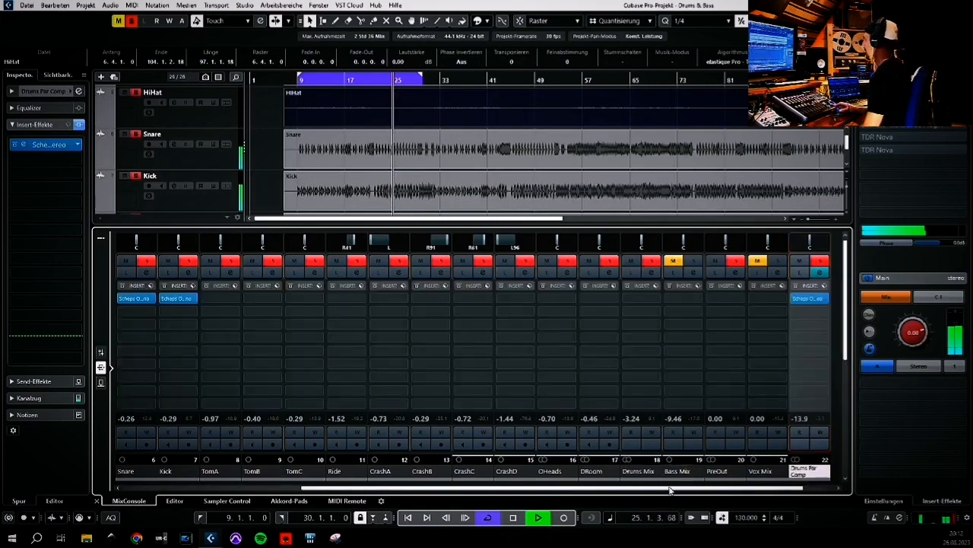
Stop playback and reopen the Scheps Omni Channel plugin on the Kick channel
left_click_drag(663, 493, 687, 491)
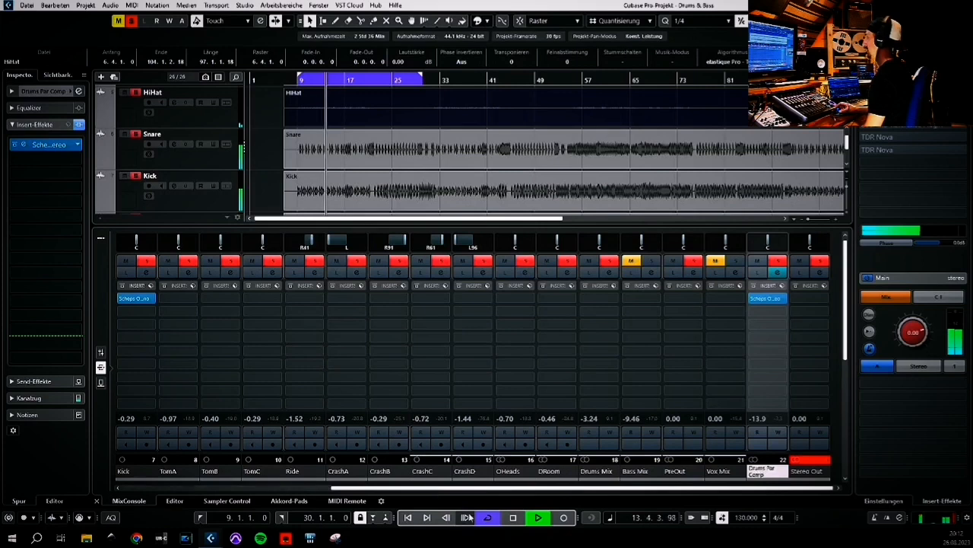
left_click(338, 439)
key("space")
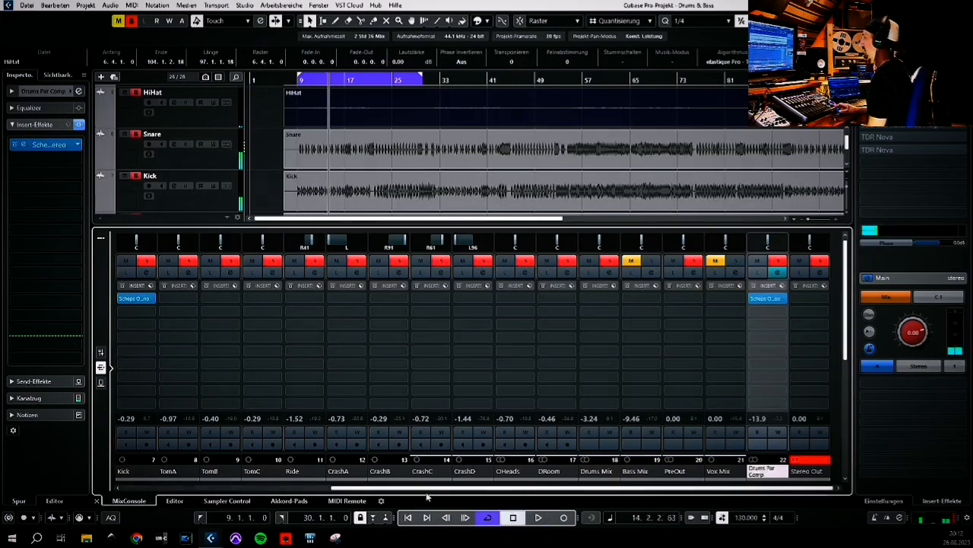
left_click_drag(416, 493, 375, 495)
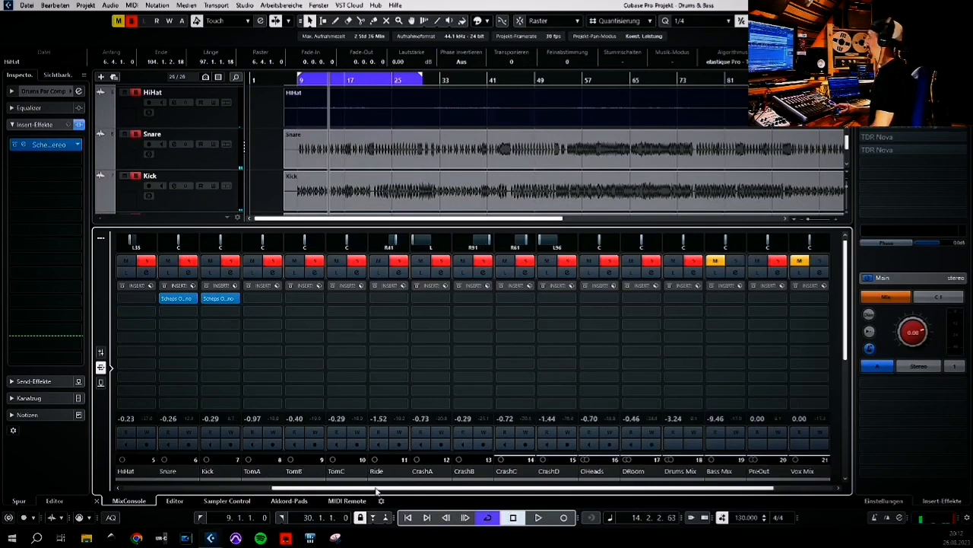
left_click(220, 297)
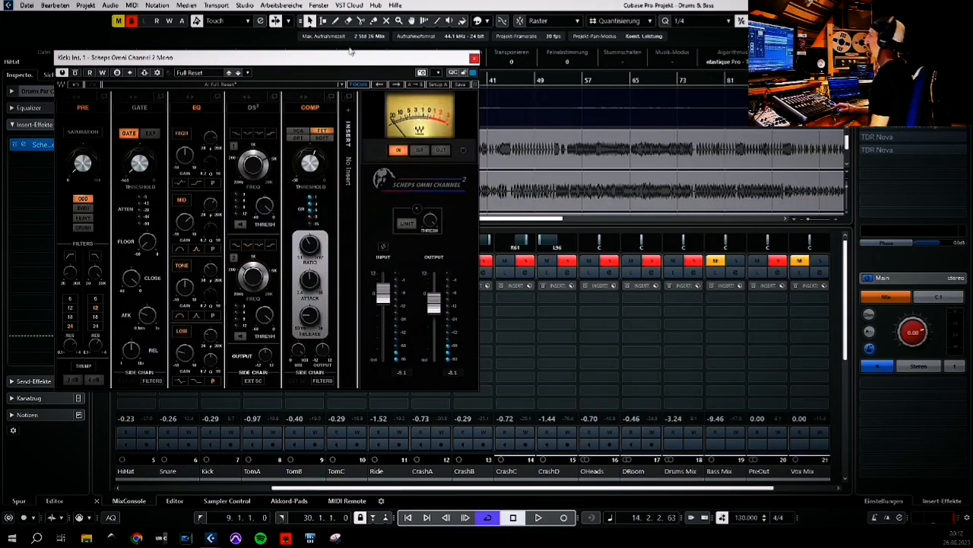
Browse the preset list of the Kick channel's Scheps Omni Channel and close the plugin window
left_click_drag(330, 61, 532, 76)
left_click(398, 89)
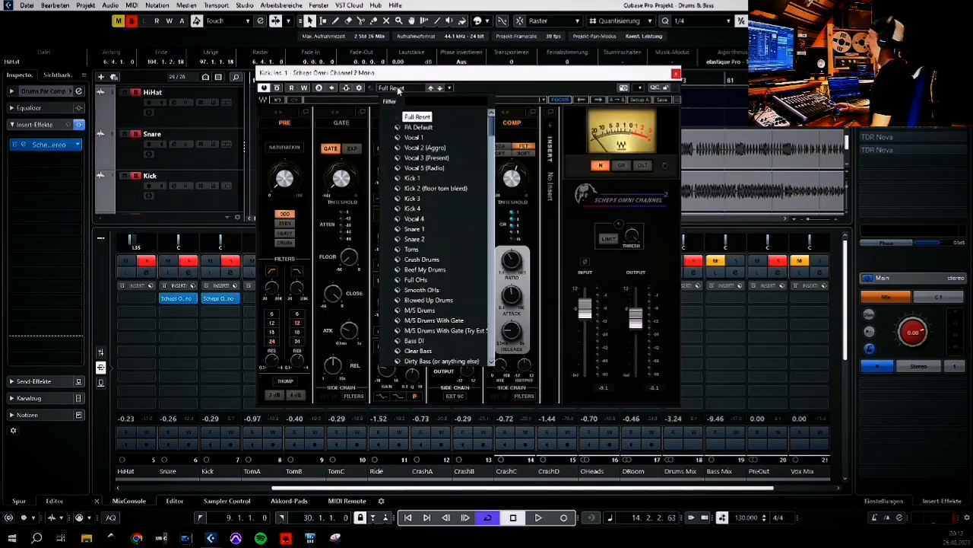
mouse_move(491, 128)
left_mouse_down()
mouse_move(489, 348)
mouse_move(493, 131)
left_mouse_up()
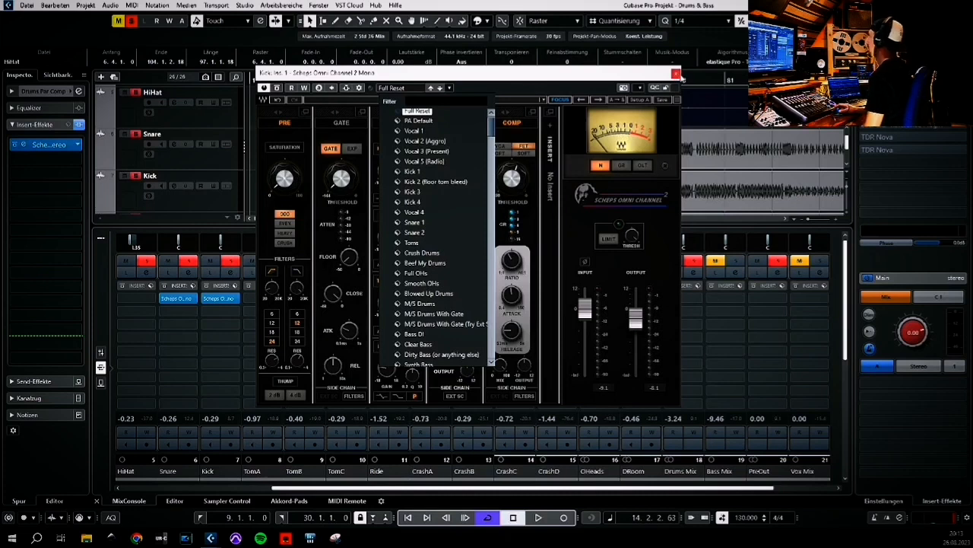
left_click(582, 89)
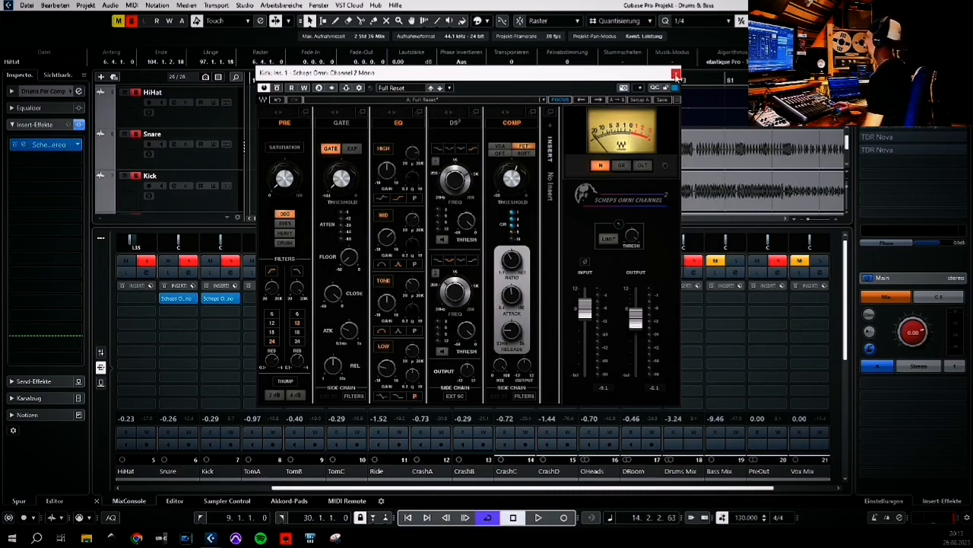
left_click(676, 74)
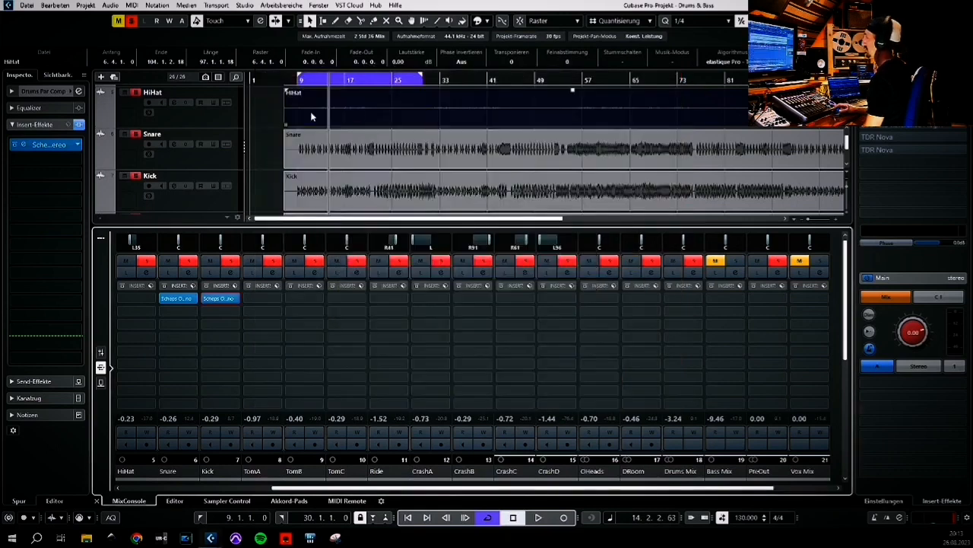
Select the Vox V track, play the song from the start, and solo Vox V
scroll(270, 139, "up", 6)
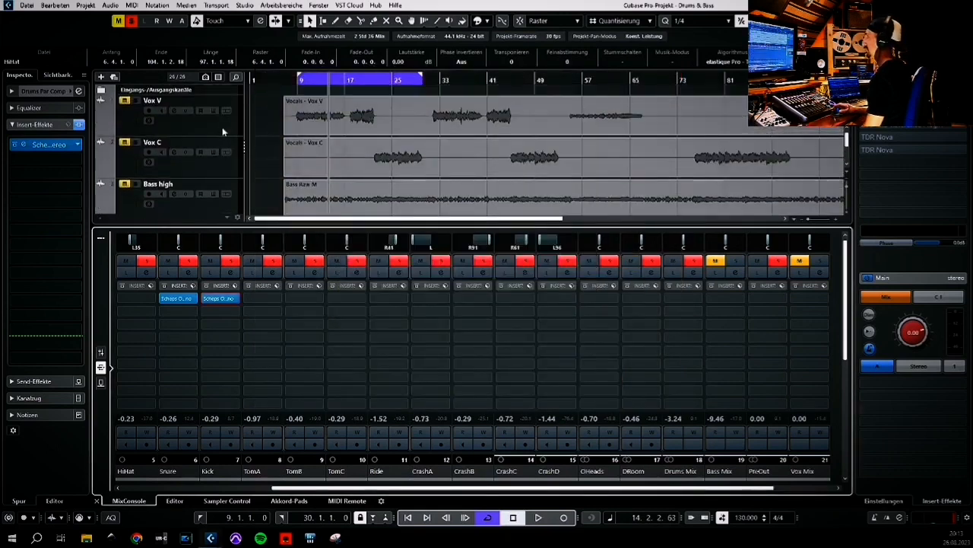
left_click(223, 130)
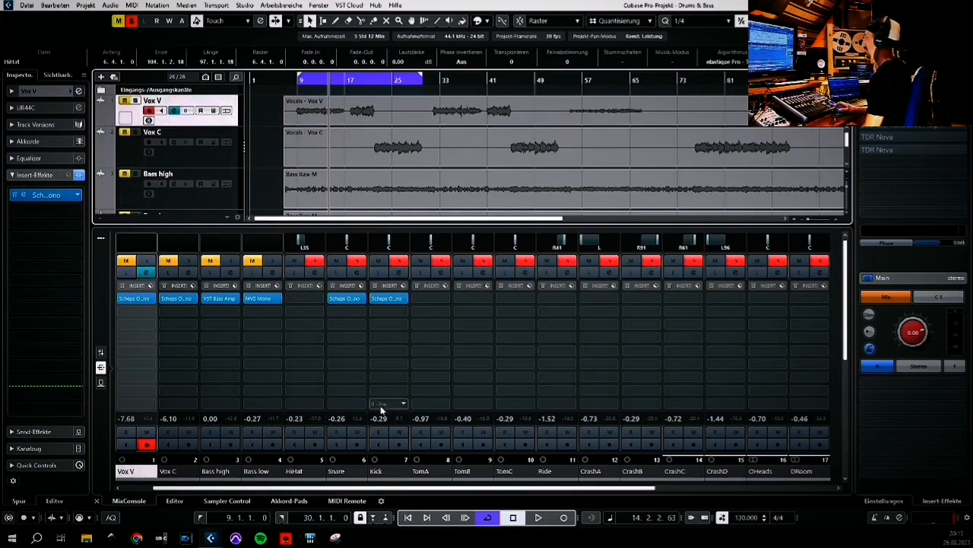
left_click(202, 517)
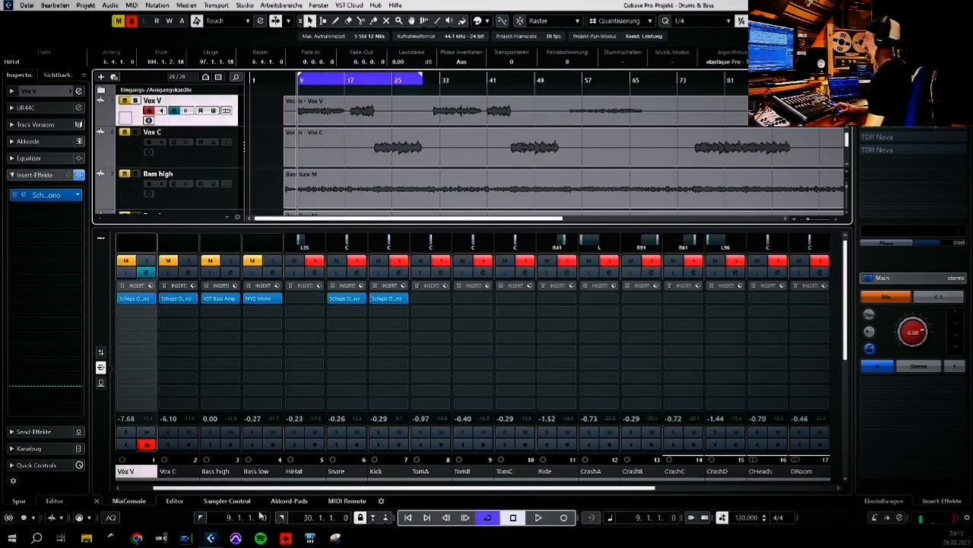
left_click(538, 517)
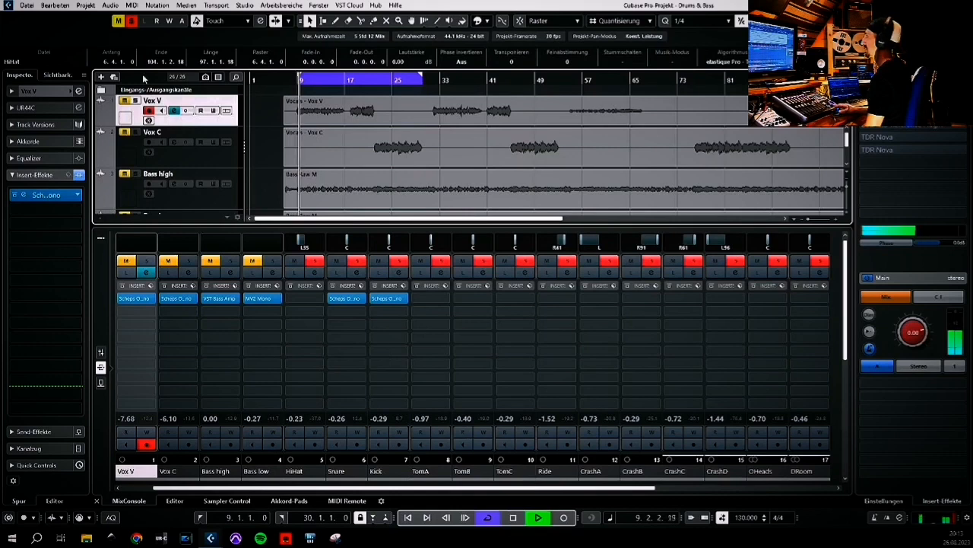
left_click(136, 101)
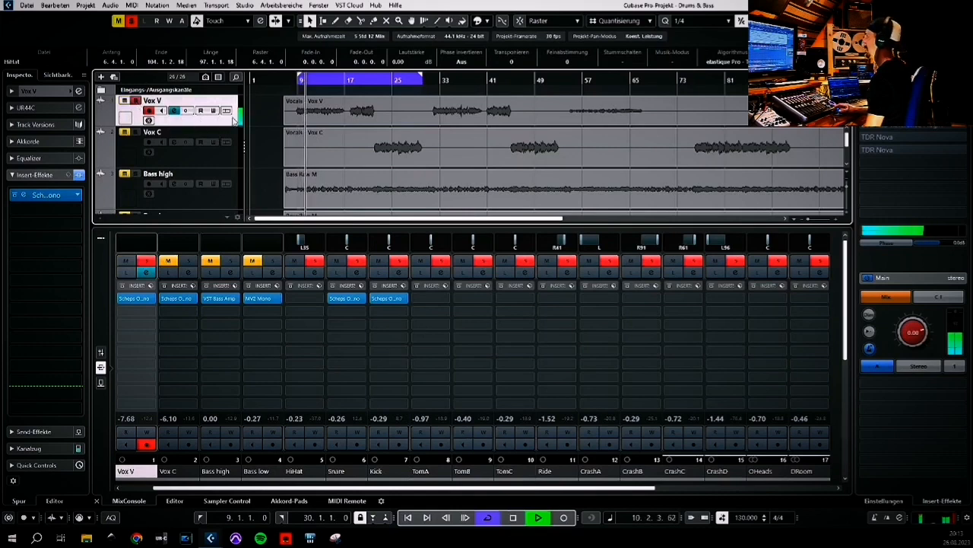
Open the Scheps Omni Channel on Vox V, compare it bypassed, and toggle its high-pass filter
left_click(30, 195)
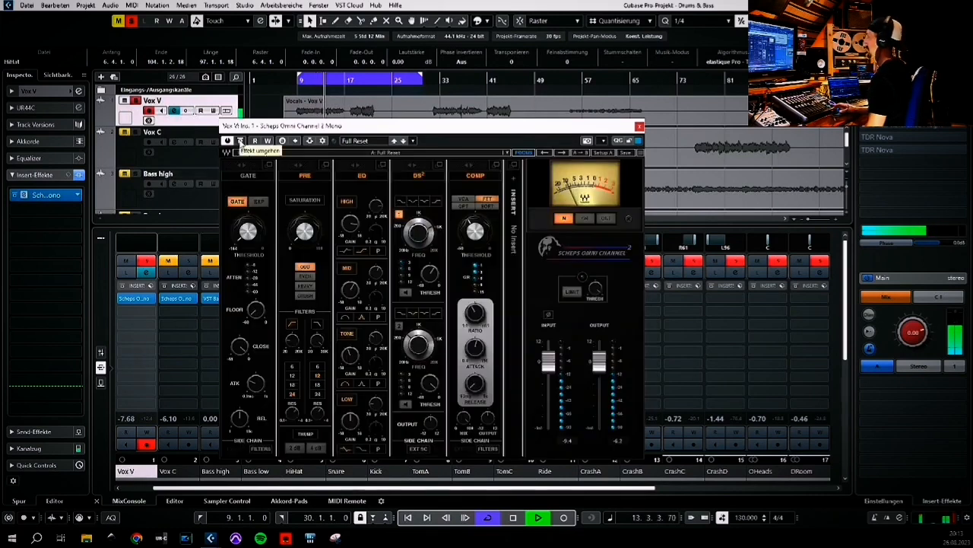
left_click(240, 141)
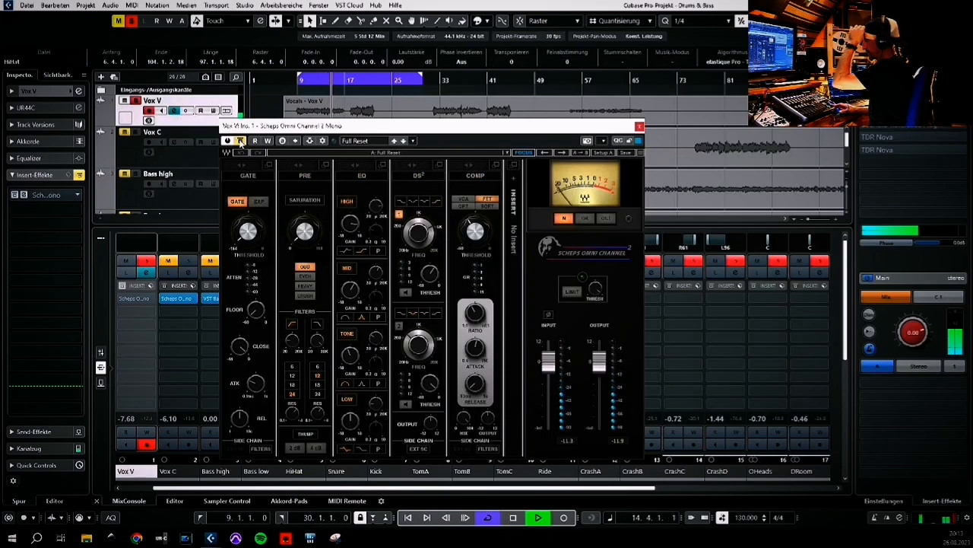
left_click(240, 140)
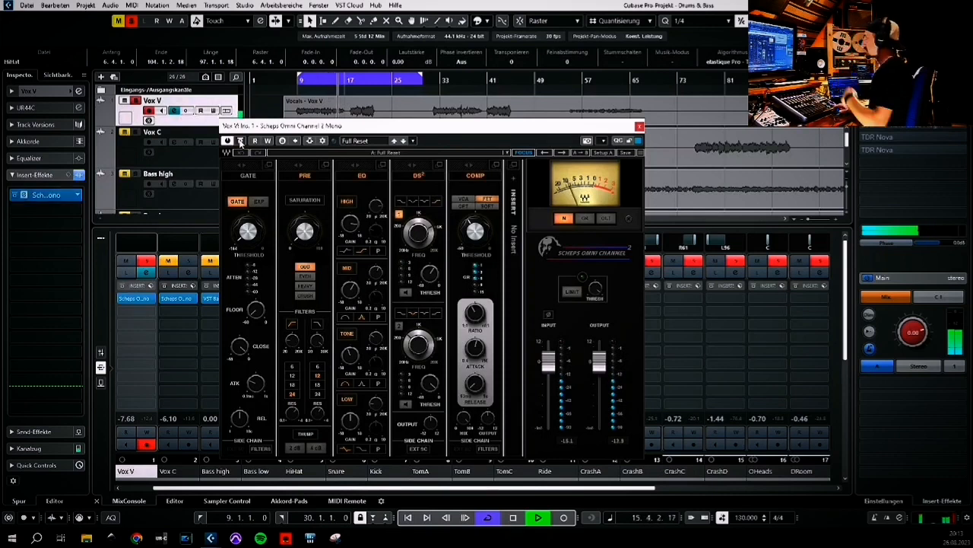
left_click(293, 323)
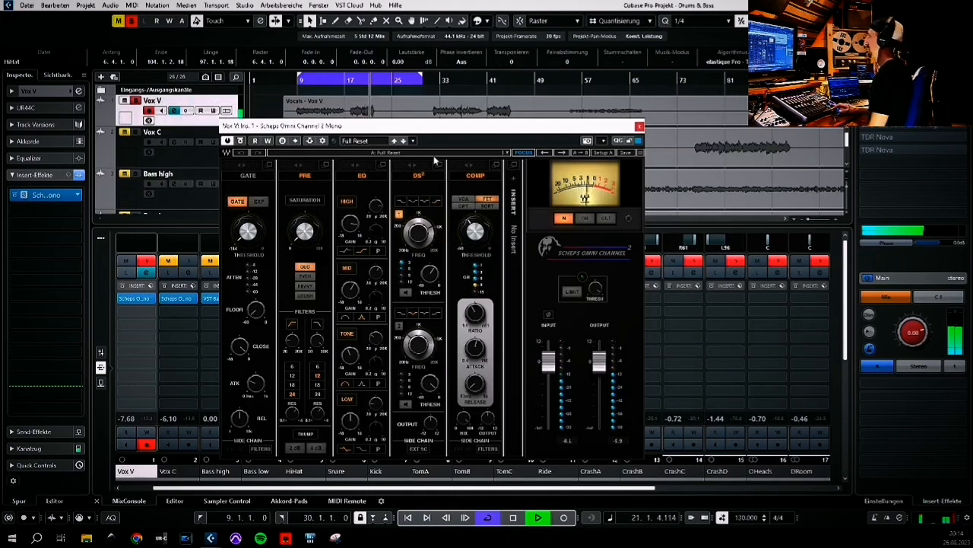
left_click_drag(614, 128, 826, 108)
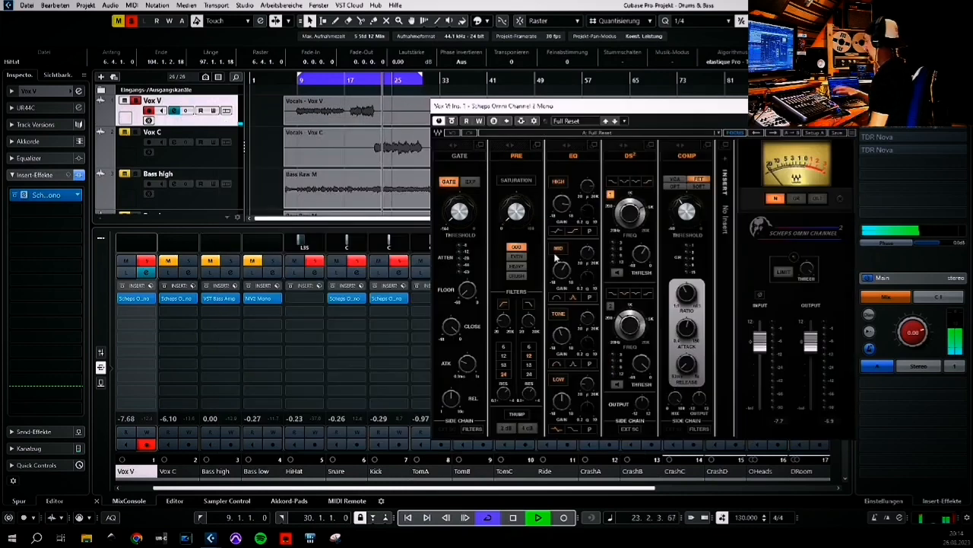
Re-solo Vox V, compare the plugin bypassed and active several times, and close the plugin window
left_click(131, 20)
left_click(136, 101)
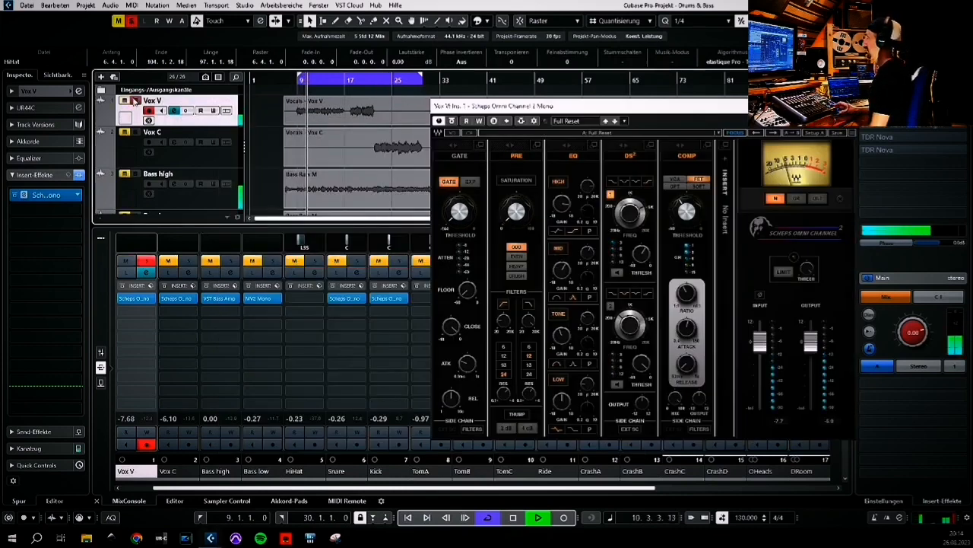
left_click_drag(527, 106, 477, 115)
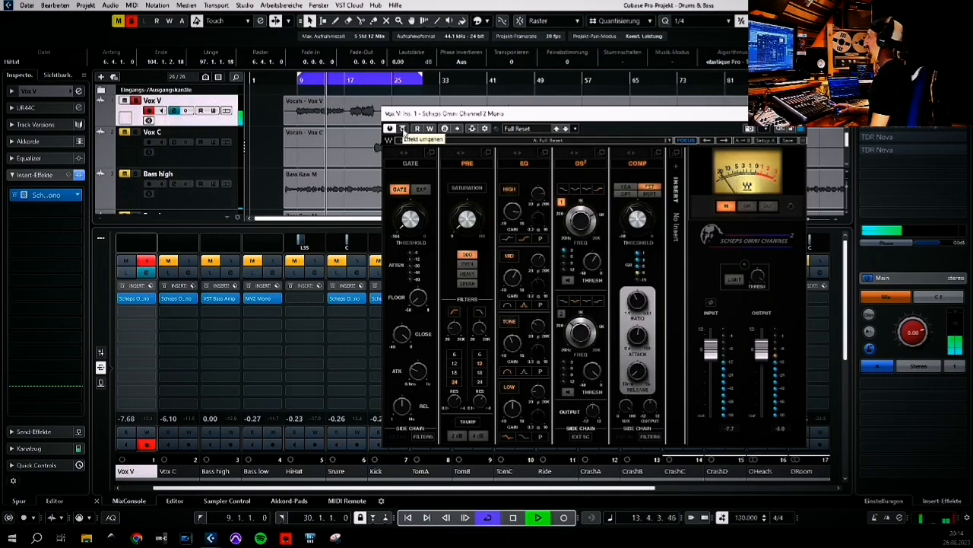
left_click(402, 129)
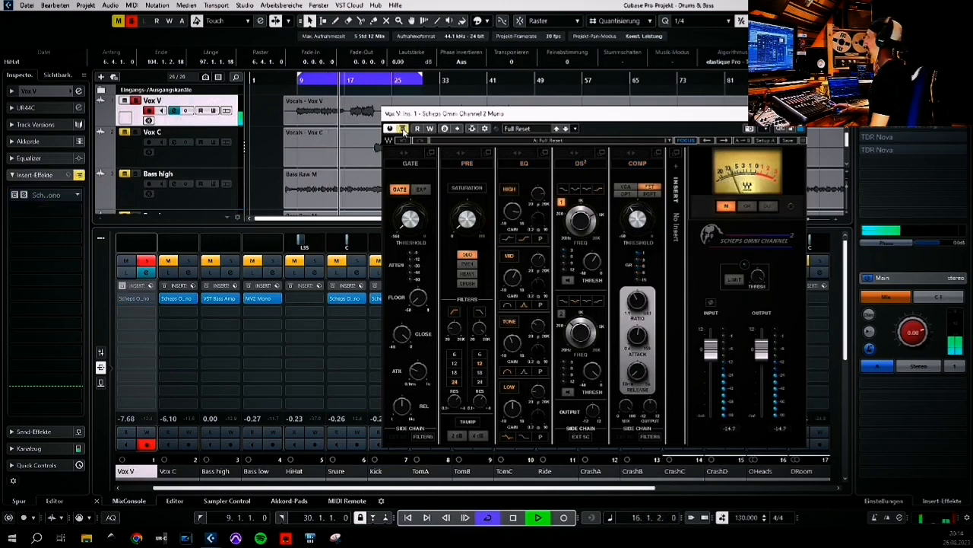
left_click(402, 128)
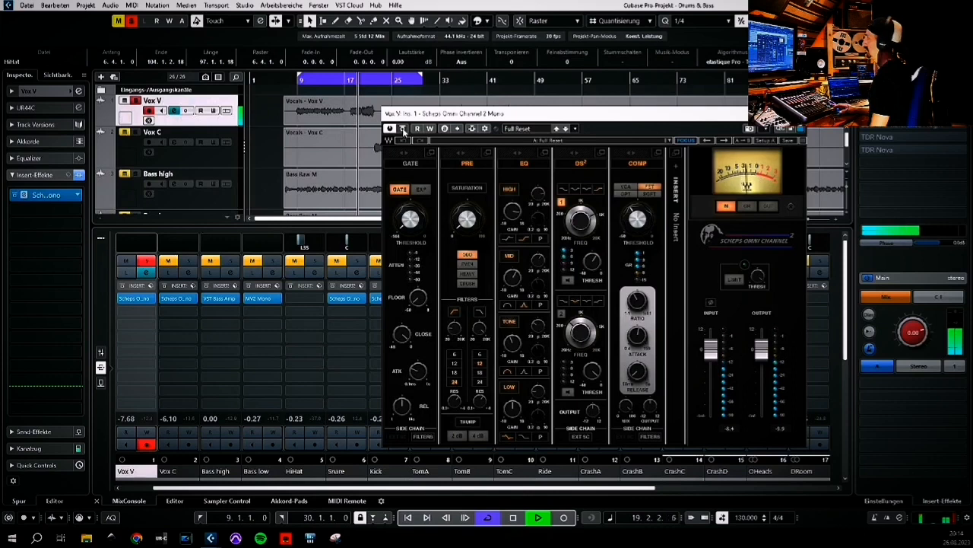
left_click(402, 129)
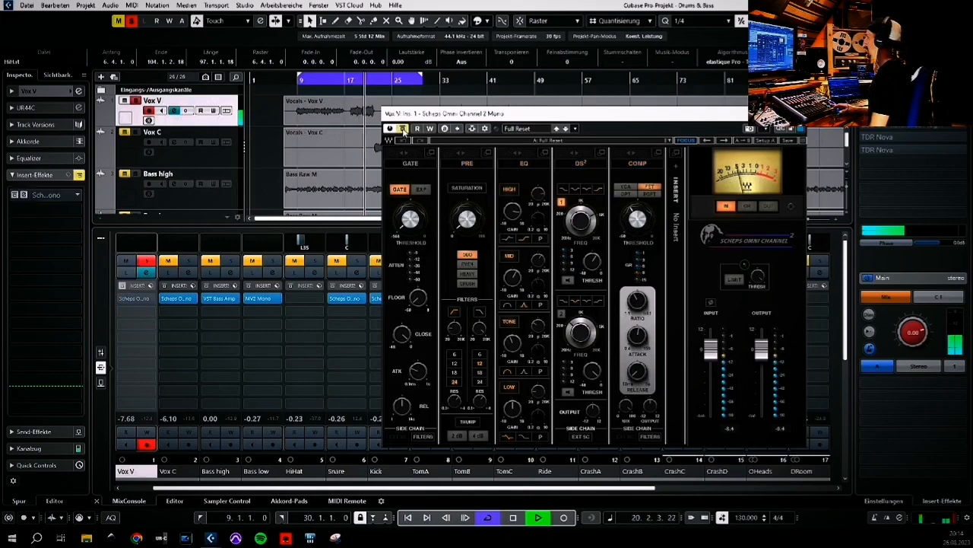
left_click(402, 128)
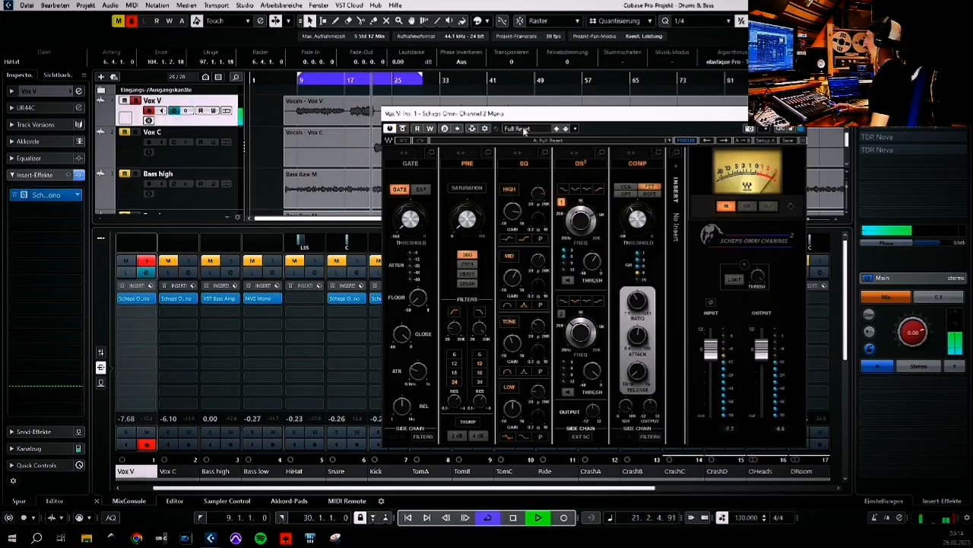
left_click(797, 113)
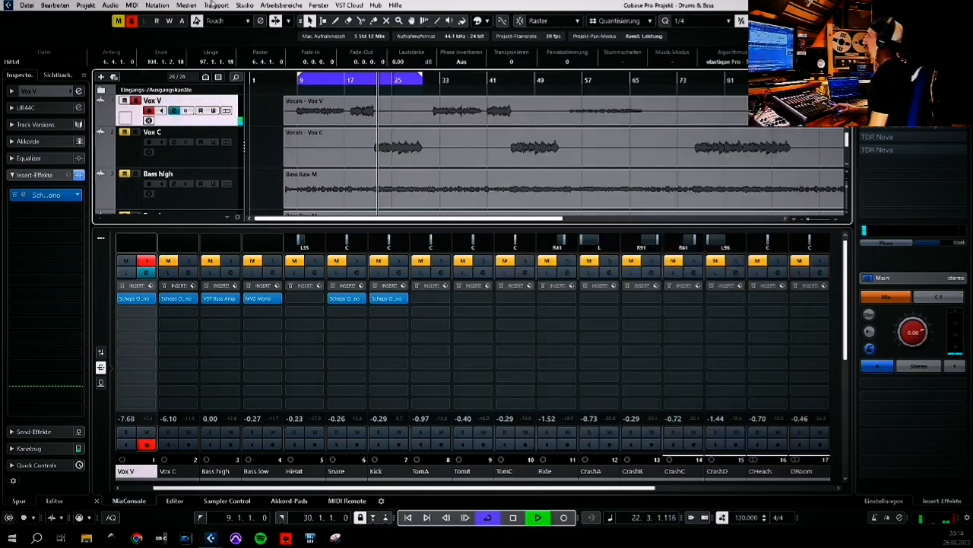
Stop playback, return to the project start, and mute the Vox V track
left_click(513, 517)
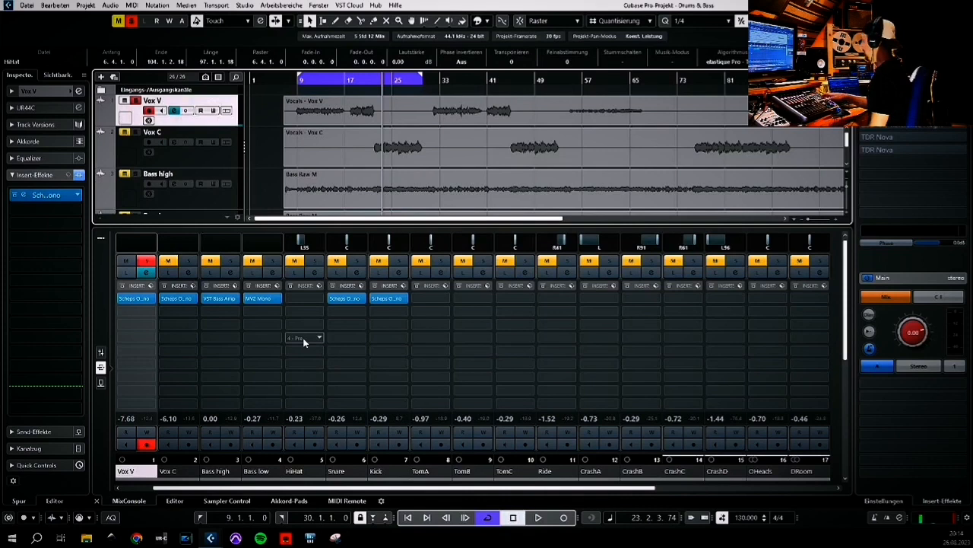
key("KP_1")
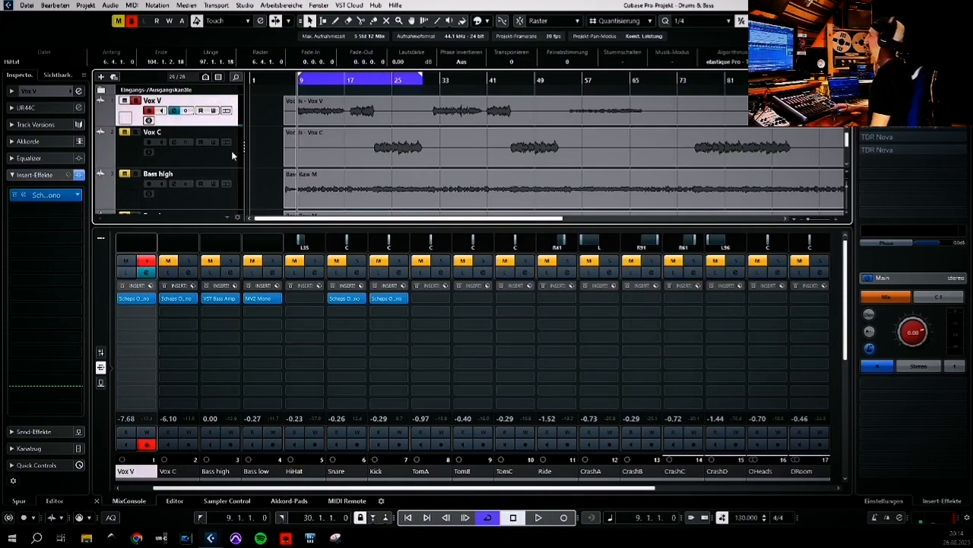
scroll(260, 178, "down", 9)
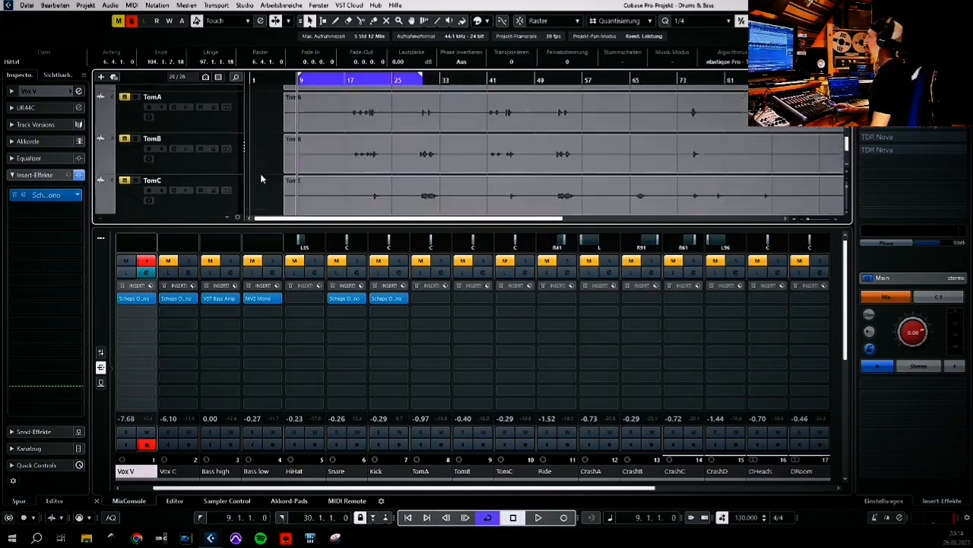
scroll(260, 178, "down", 4)
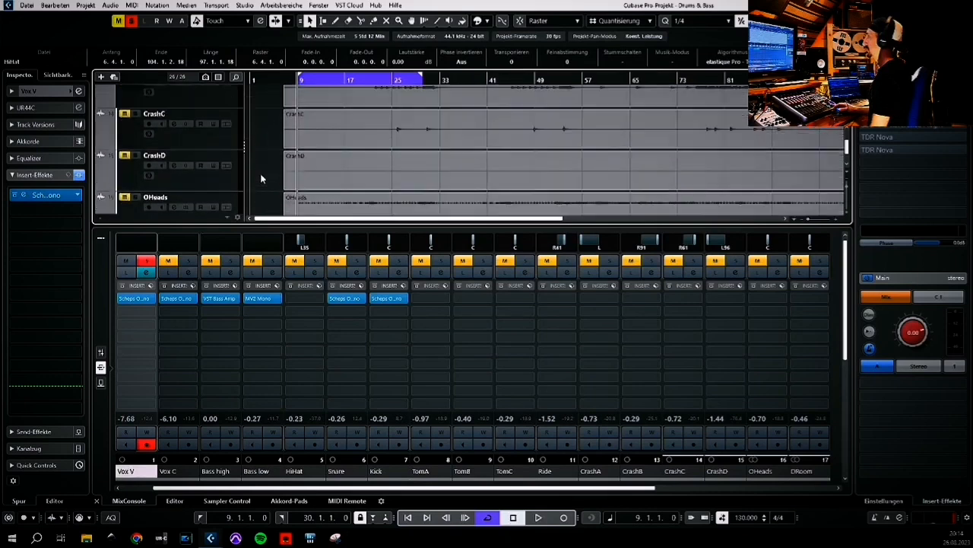
scroll(257, 133, "up", 9)
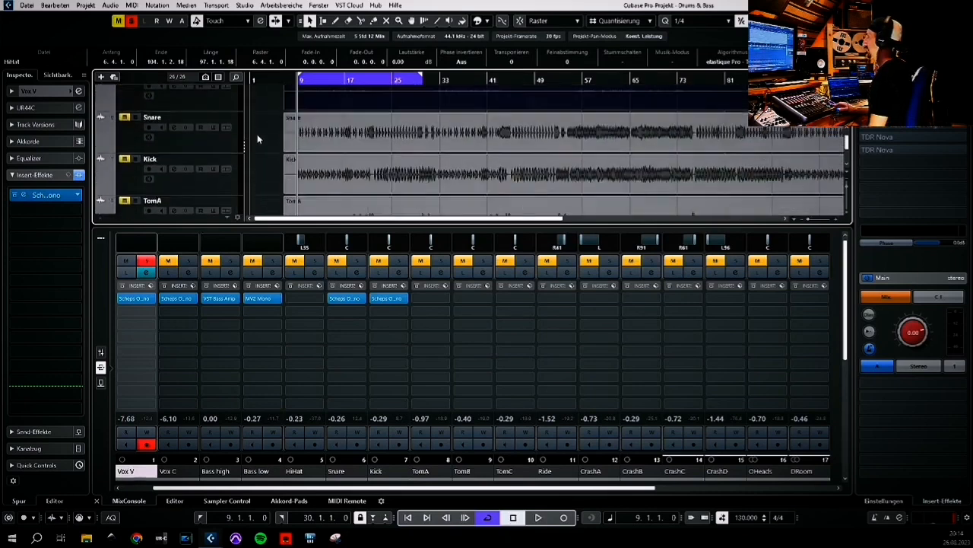
scroll(261, 102, "up", 4)
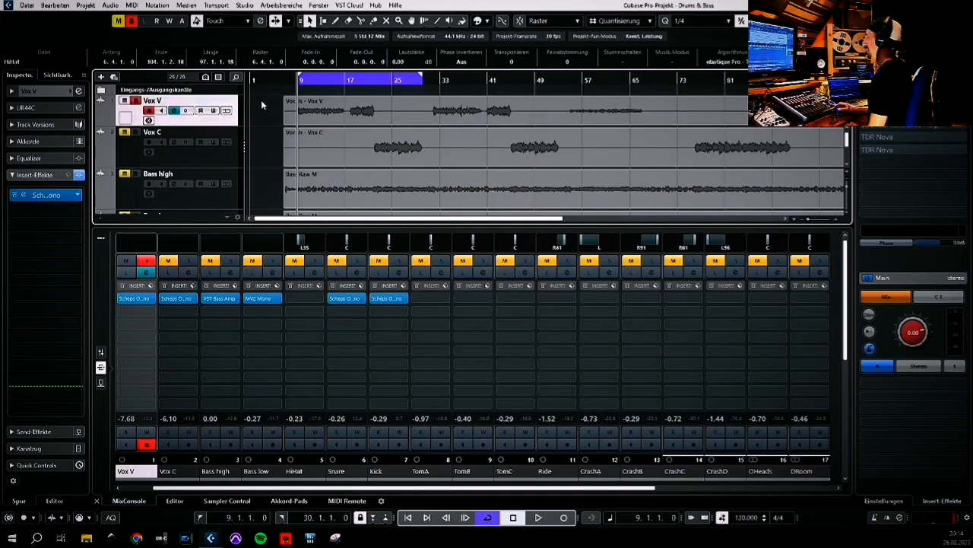
left_click(126, 100)
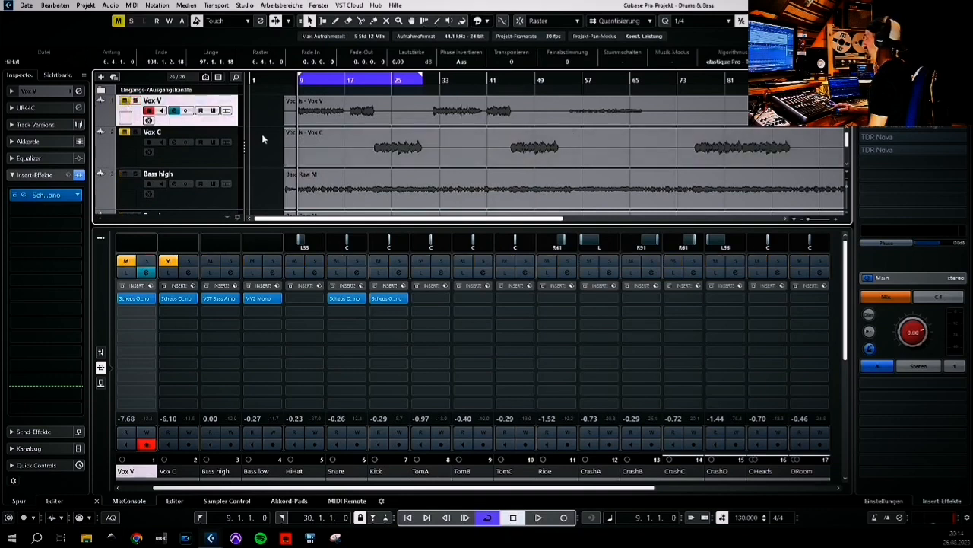
Clear all solos and solo the Bass Mix channel during playback
left_click_drag(569, 487, 709, 487)
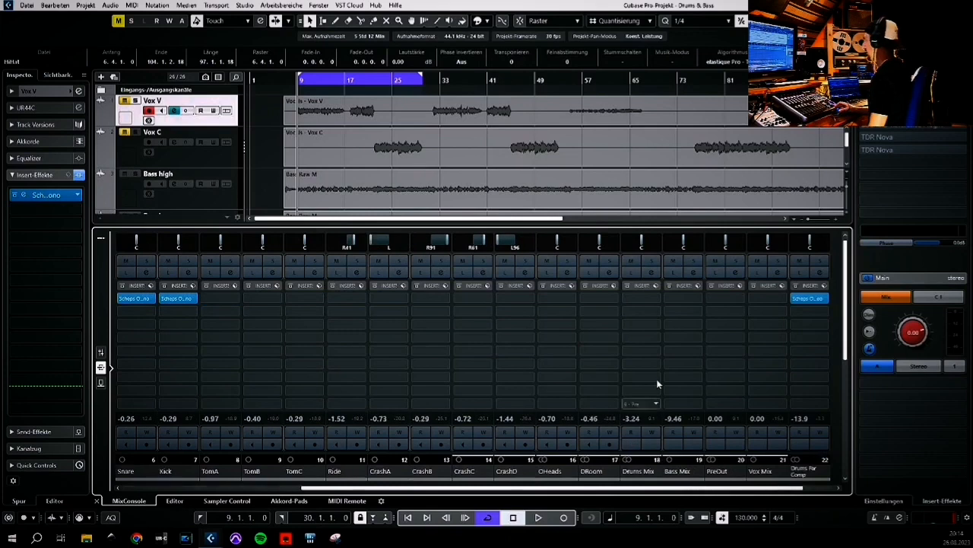
left_click(655, 259, "ctrl")
key("space")
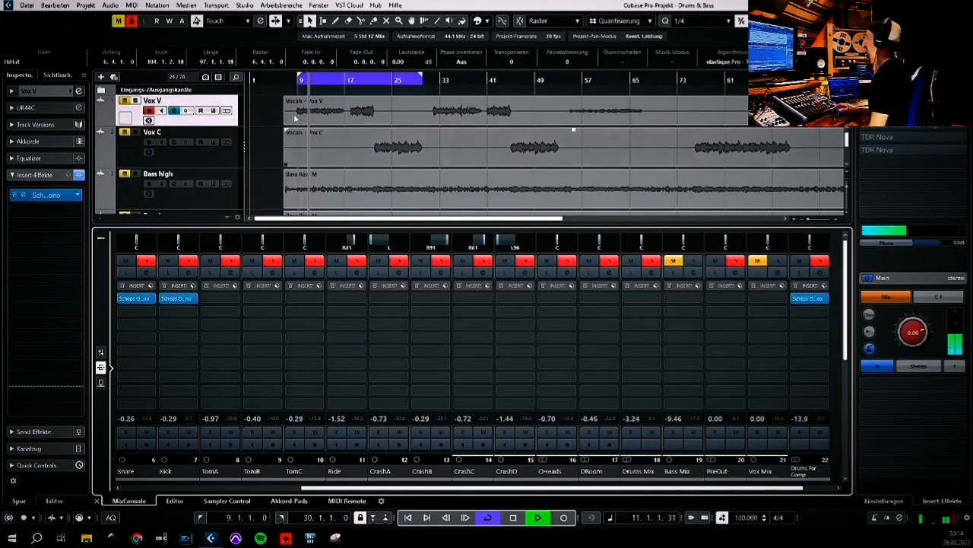
left_click(131, 21)
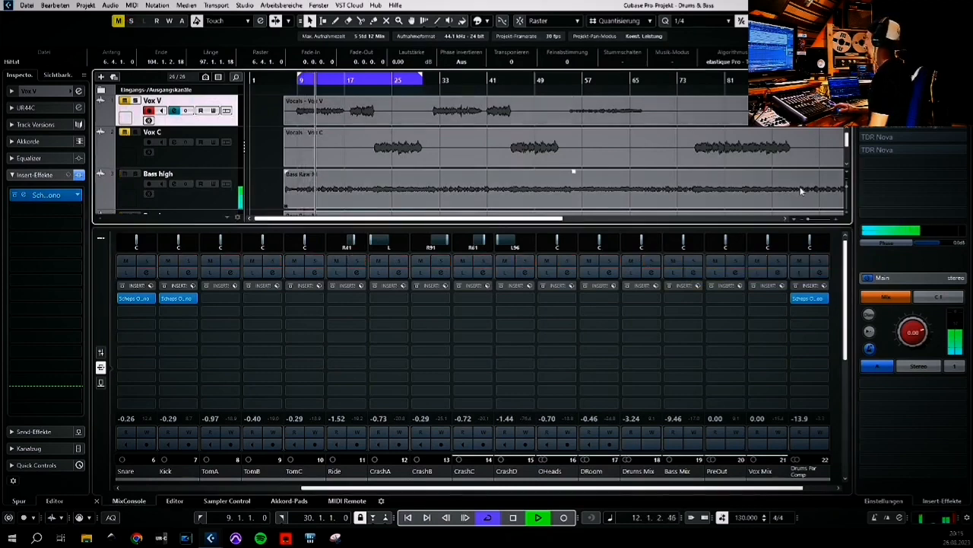
left_click(692, 262)
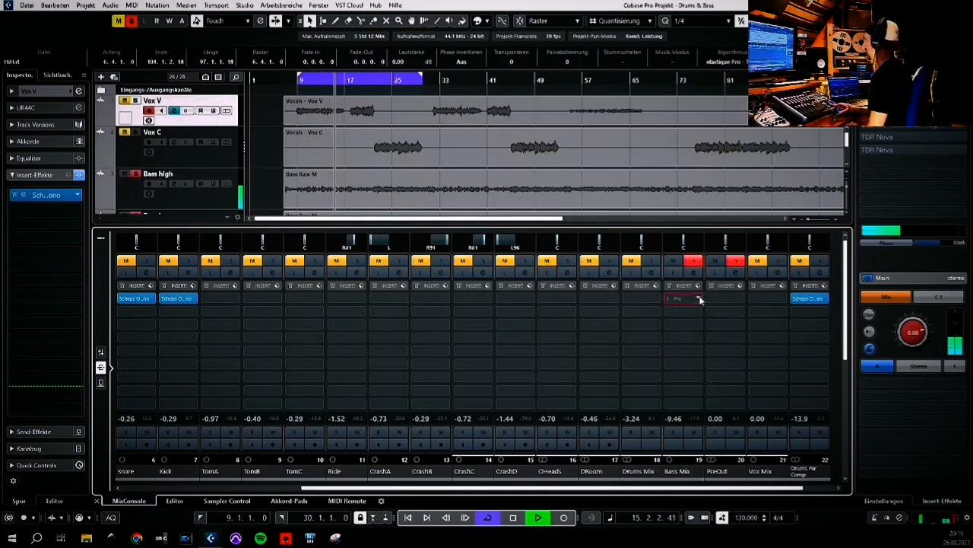
Insert Scheps Omni Channel 2 Mono on the Bass Mix channel
left_click(701, 297)
left_click(678, 350)
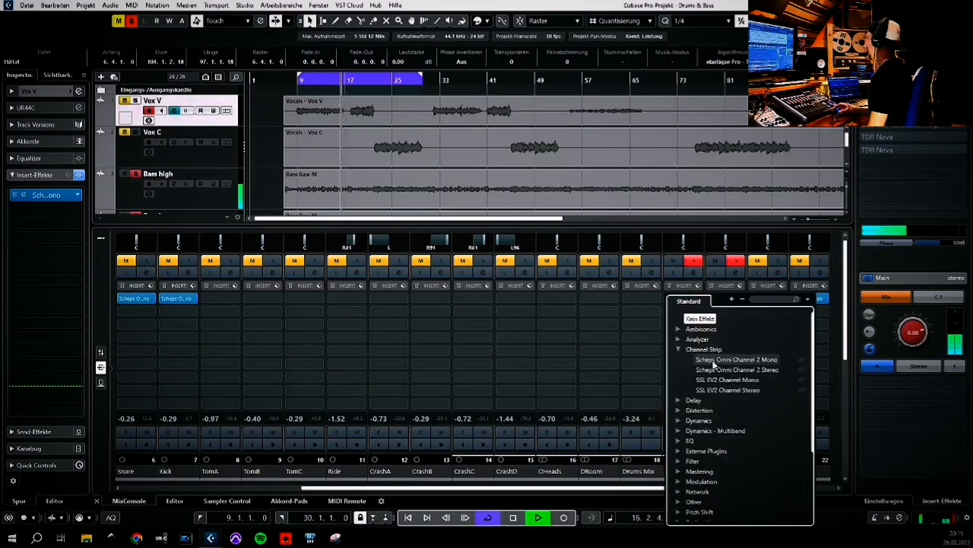
left_click(707, 359)
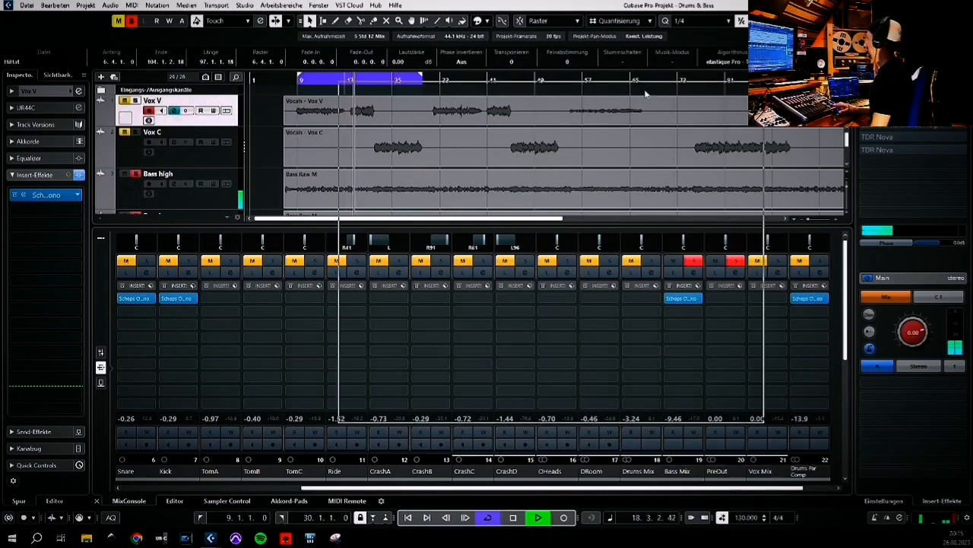
left_click_drag(644, 93, 527, 94)
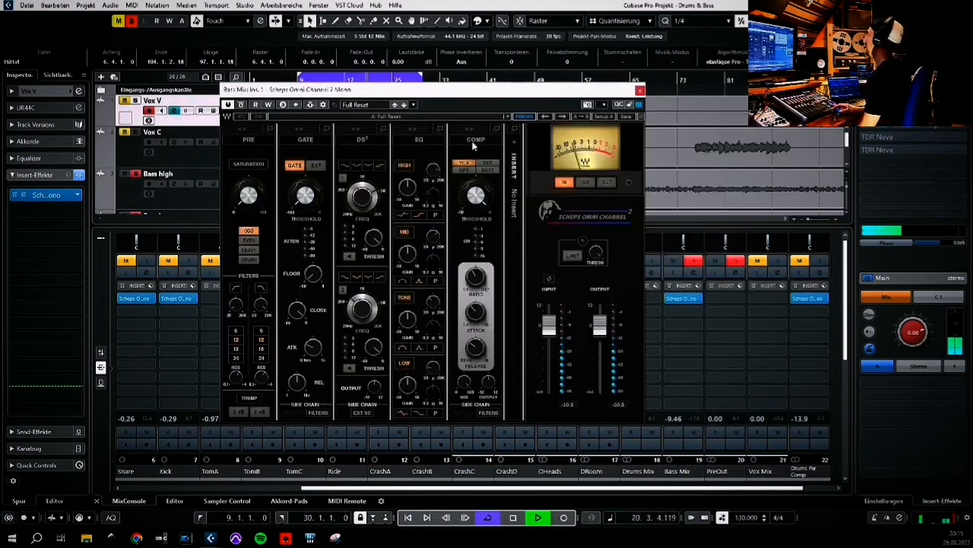
Enable the Bass Mix compressor in OPT mode, switch the meter to gain reduction, and adjust the compressor threshold and mix
left_click(466, 171)
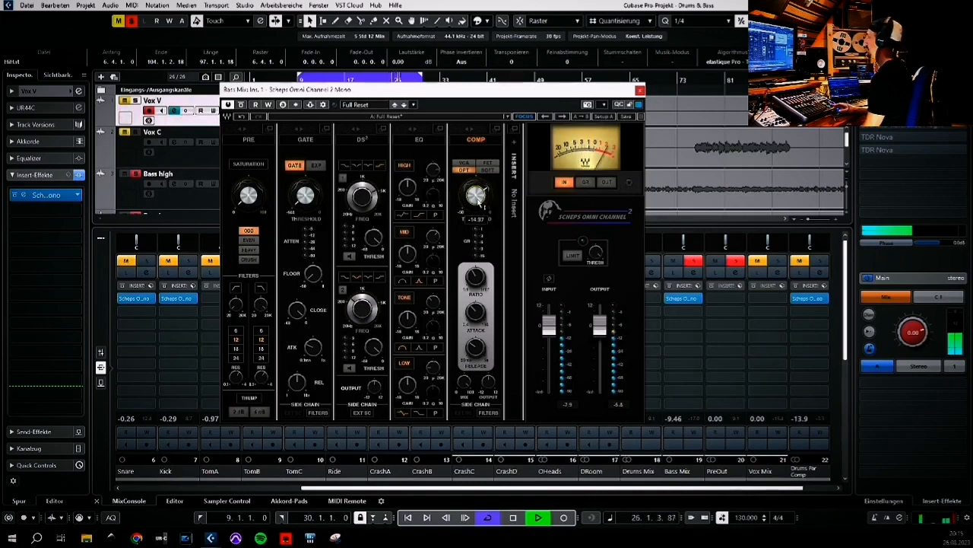
left_click(584, 184)
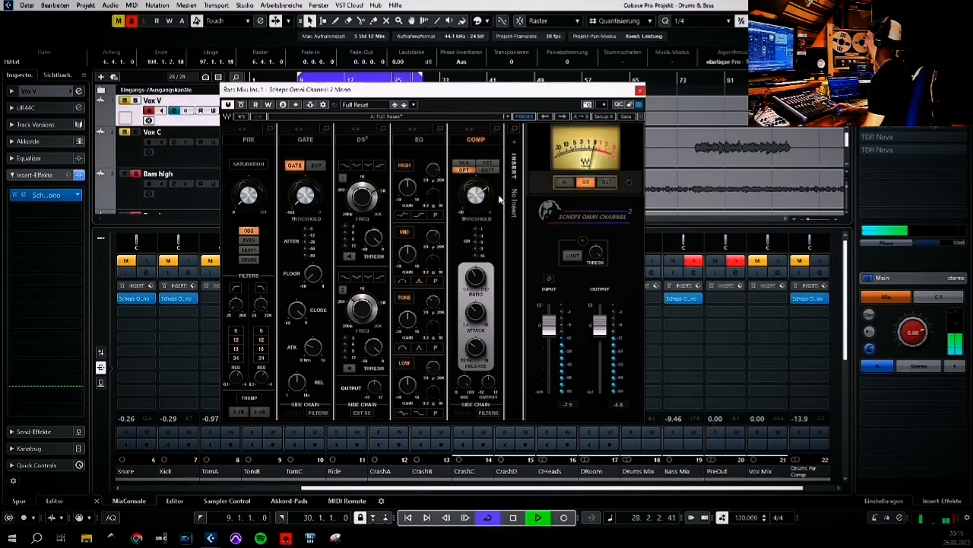
left_click_drag(487, 197, 486, 198)
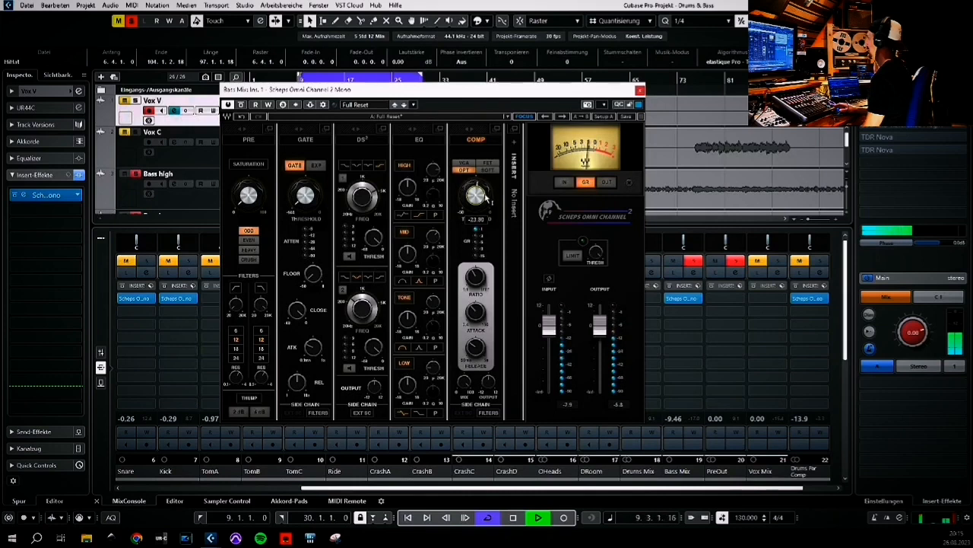
left_click_drag(486, 197, 486, 197)
scroll(488, 199, "down", 2)
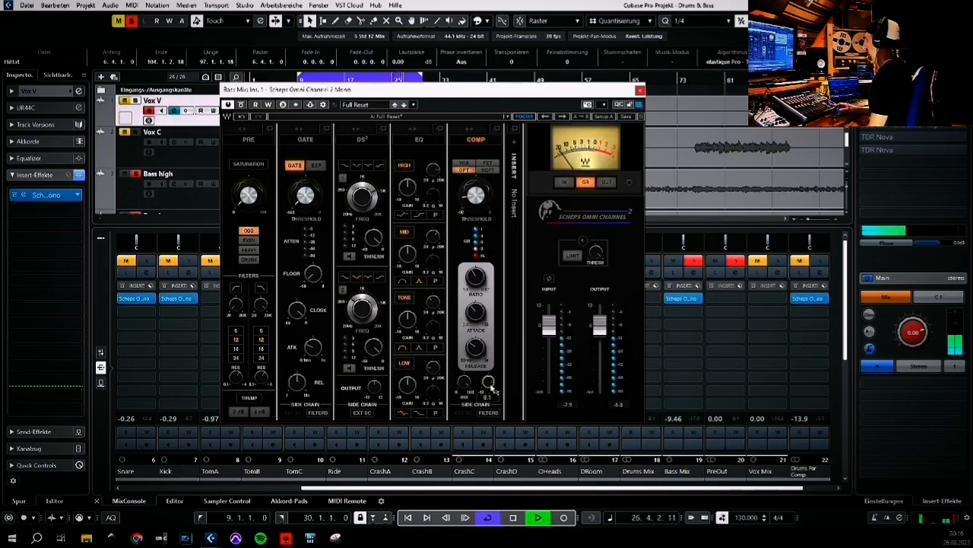
mouse_move(468, 388)
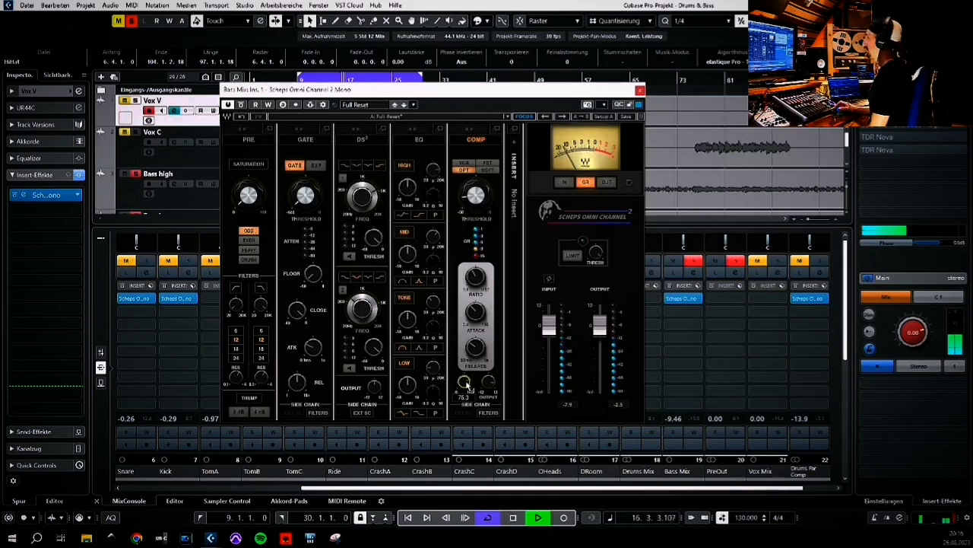
Move the Bass Mix plugin window aside and close it
left_click_drag(511, 94, 349, 86)
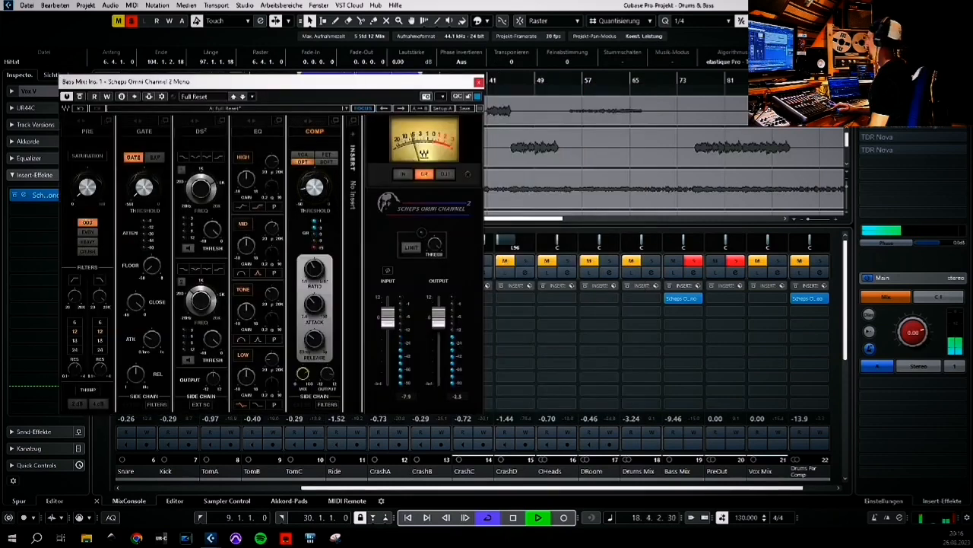
left_click(867, 139)
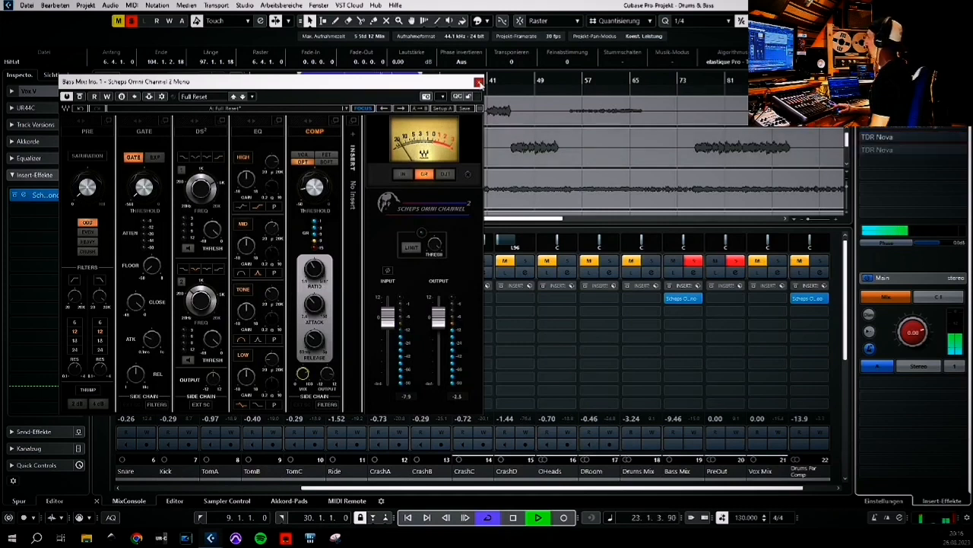
left_click(479, 82)
Clear all solos, scroll down the track list to the drum tracks, and stop playback
left_click(131, 21)
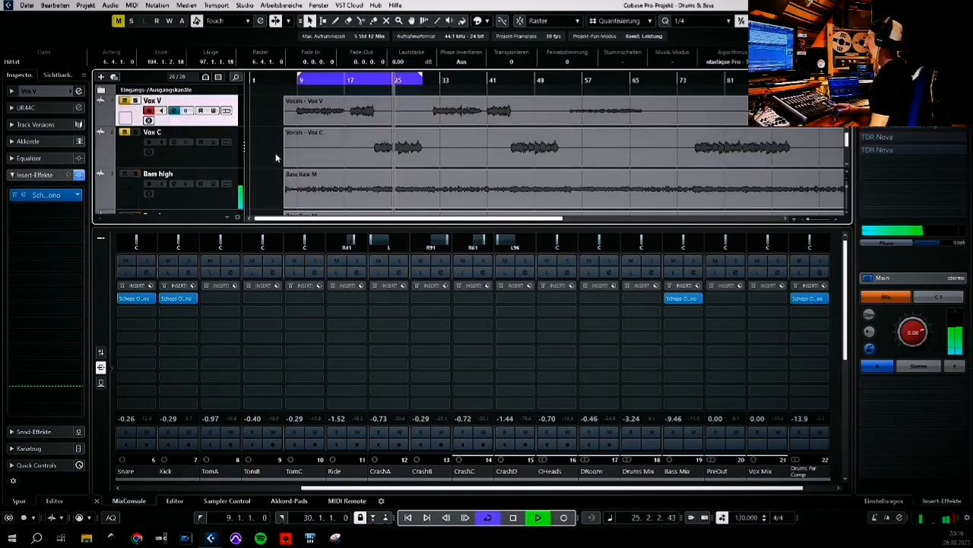
scroll(270, 155, "down", 2)
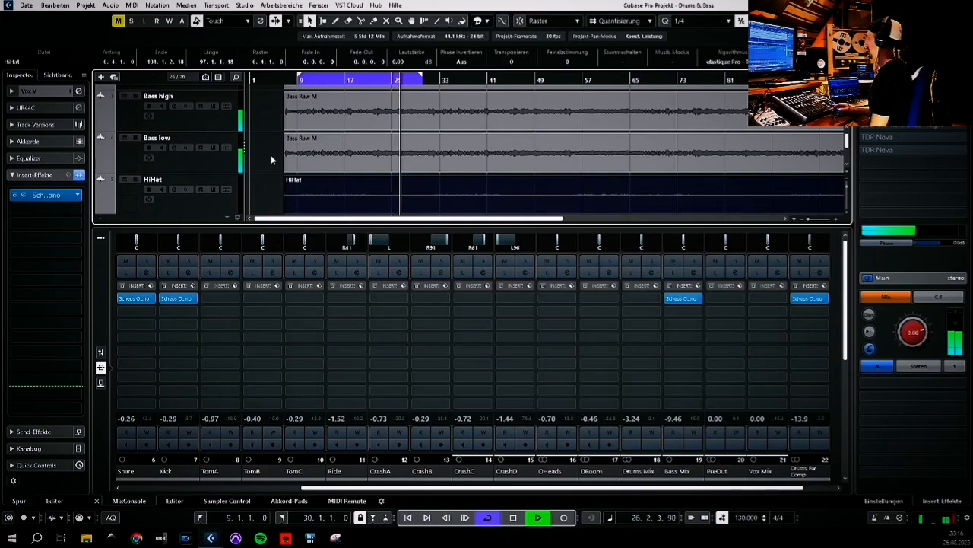
scroll(271, 154, "down", 4)
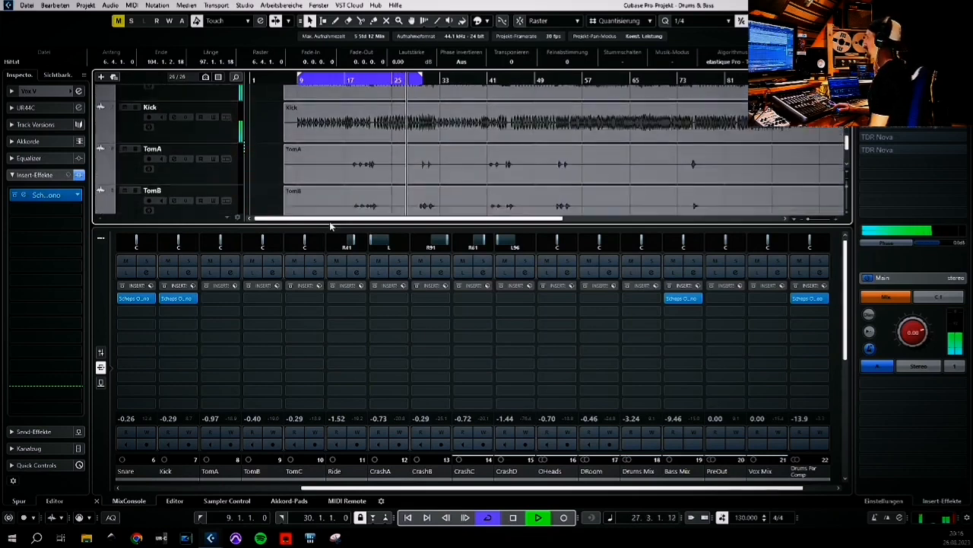
left_click(515, 517)
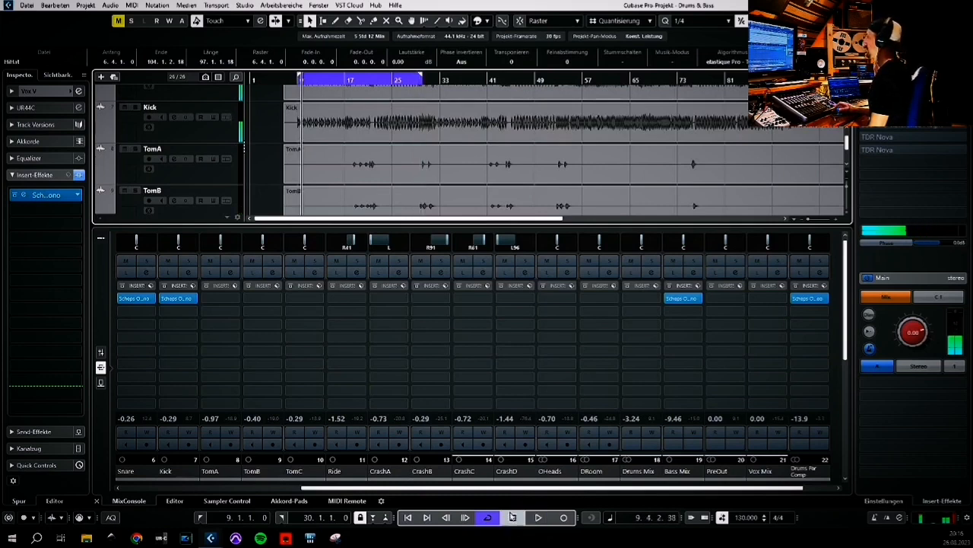
Open the Vox V Scheps Omni Channel insert from the inspector and reposition its window
left_click(24, 196)
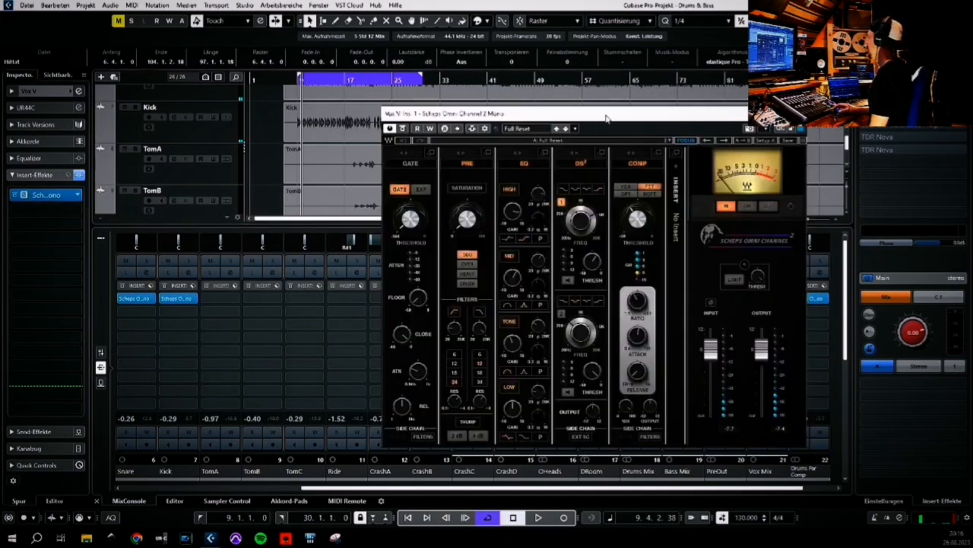
left_click_drag(606, 118, 429, 85)
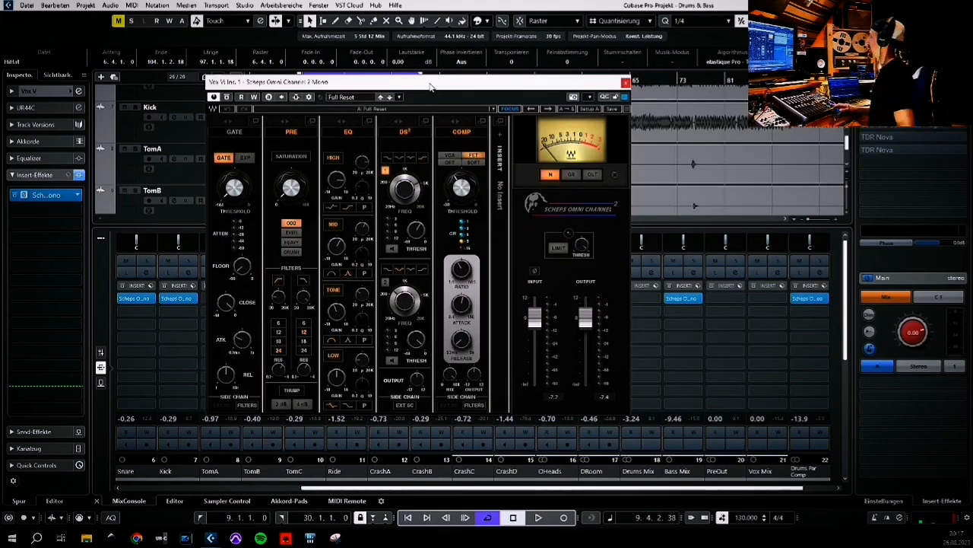